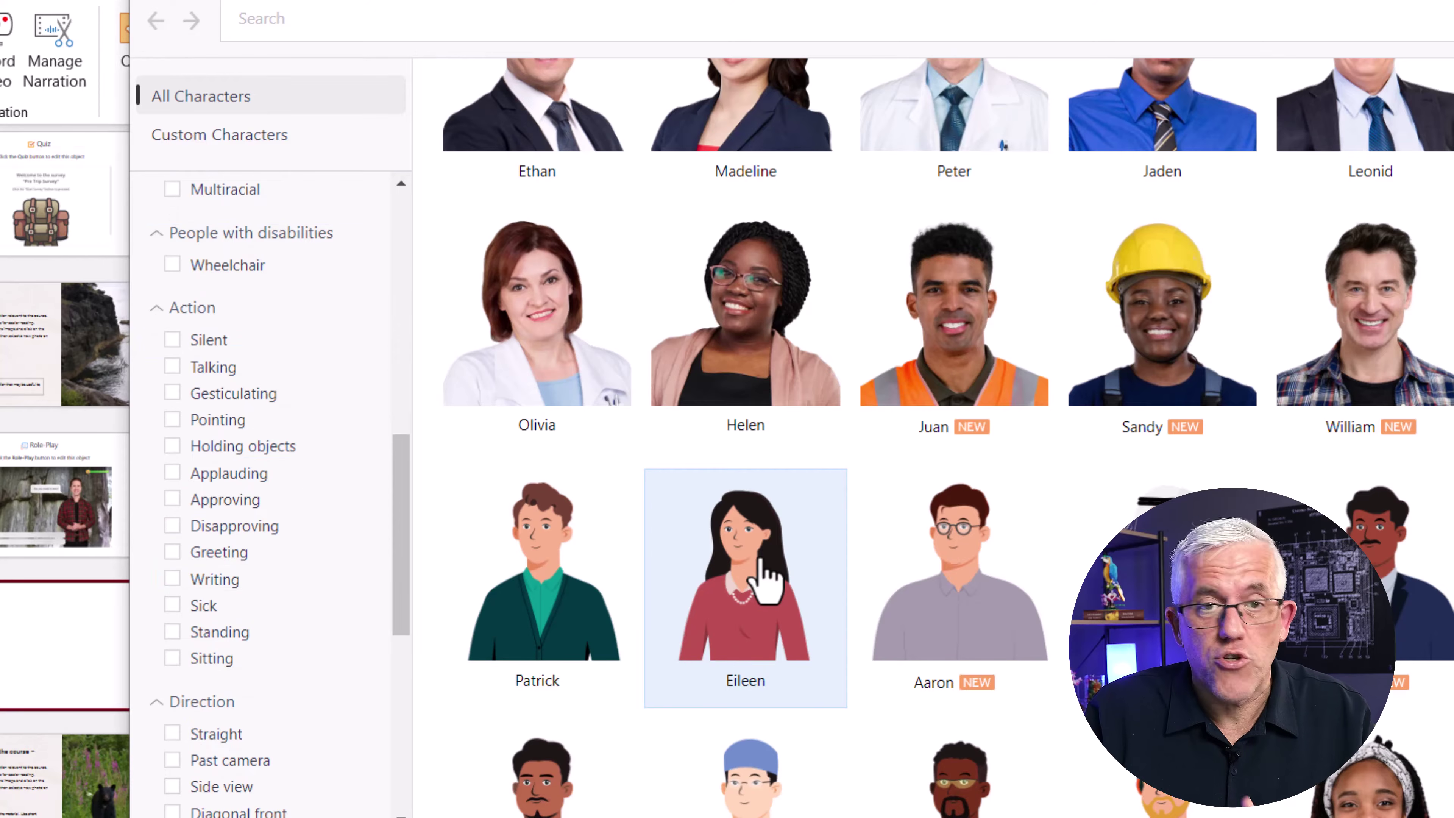
Create a new custom character based on the illustrated woman with long black hair and a red dress
scroll(750, 527, up, 5)
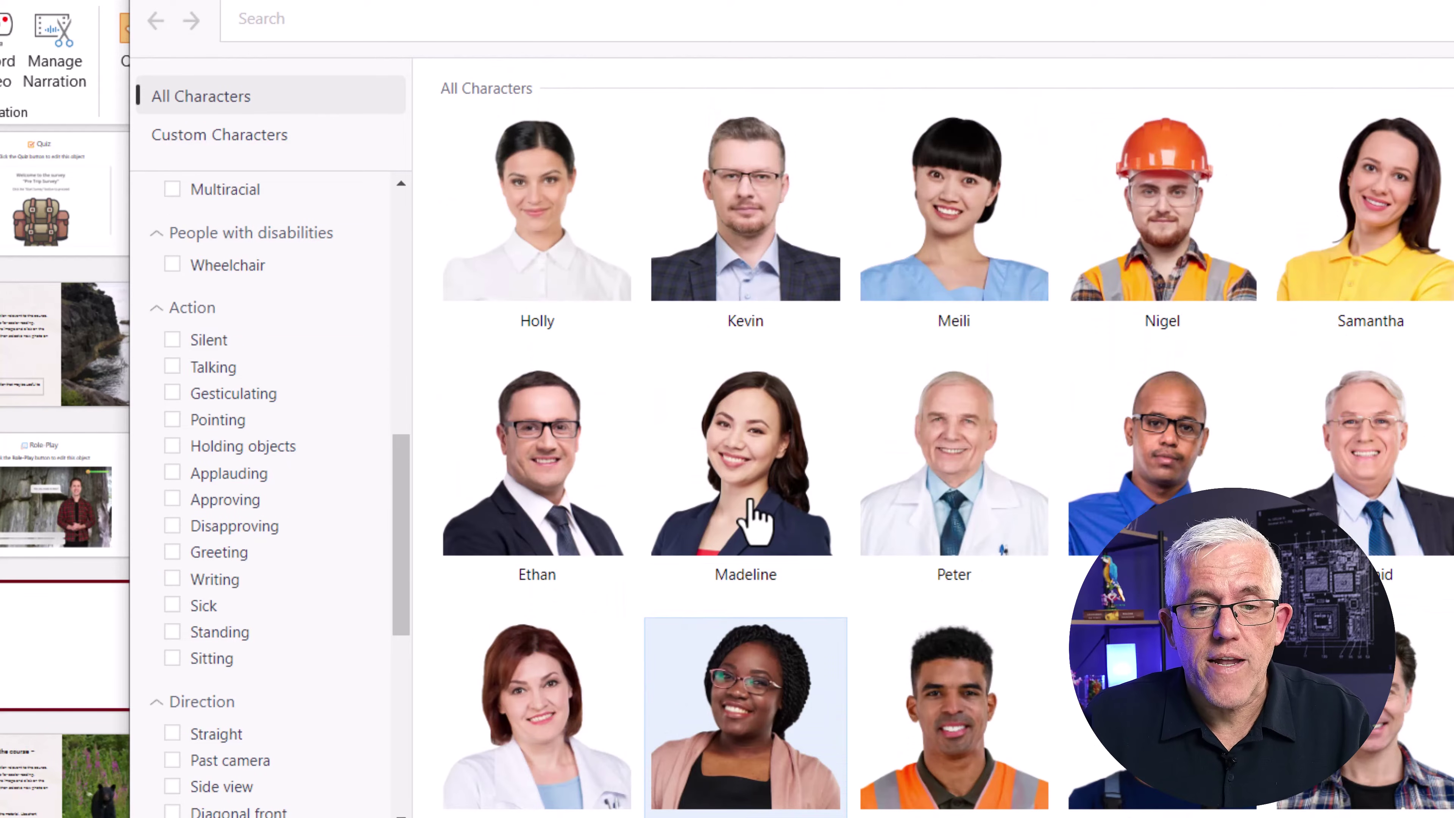
click(219, 138)
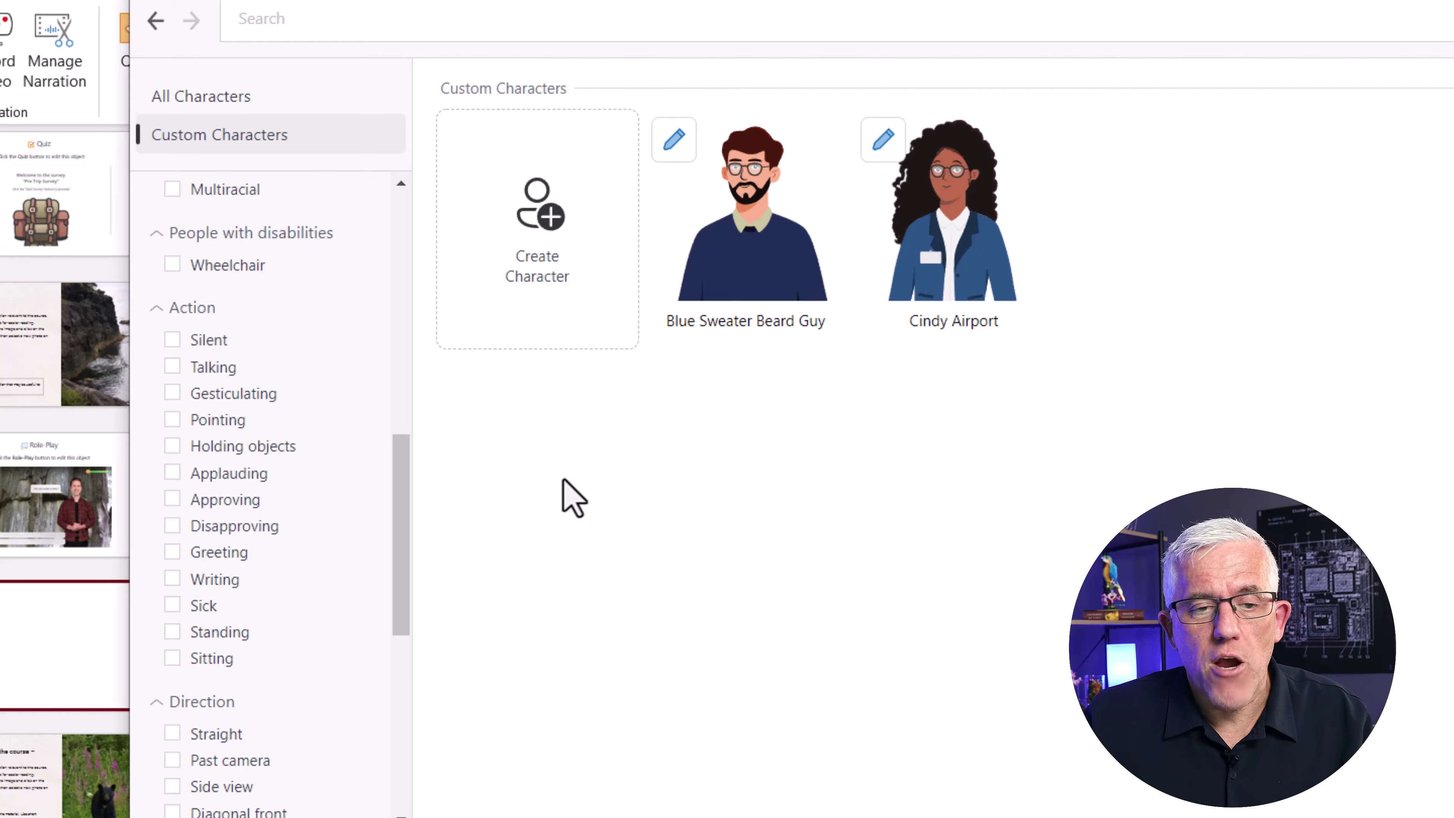
click(538, 260)
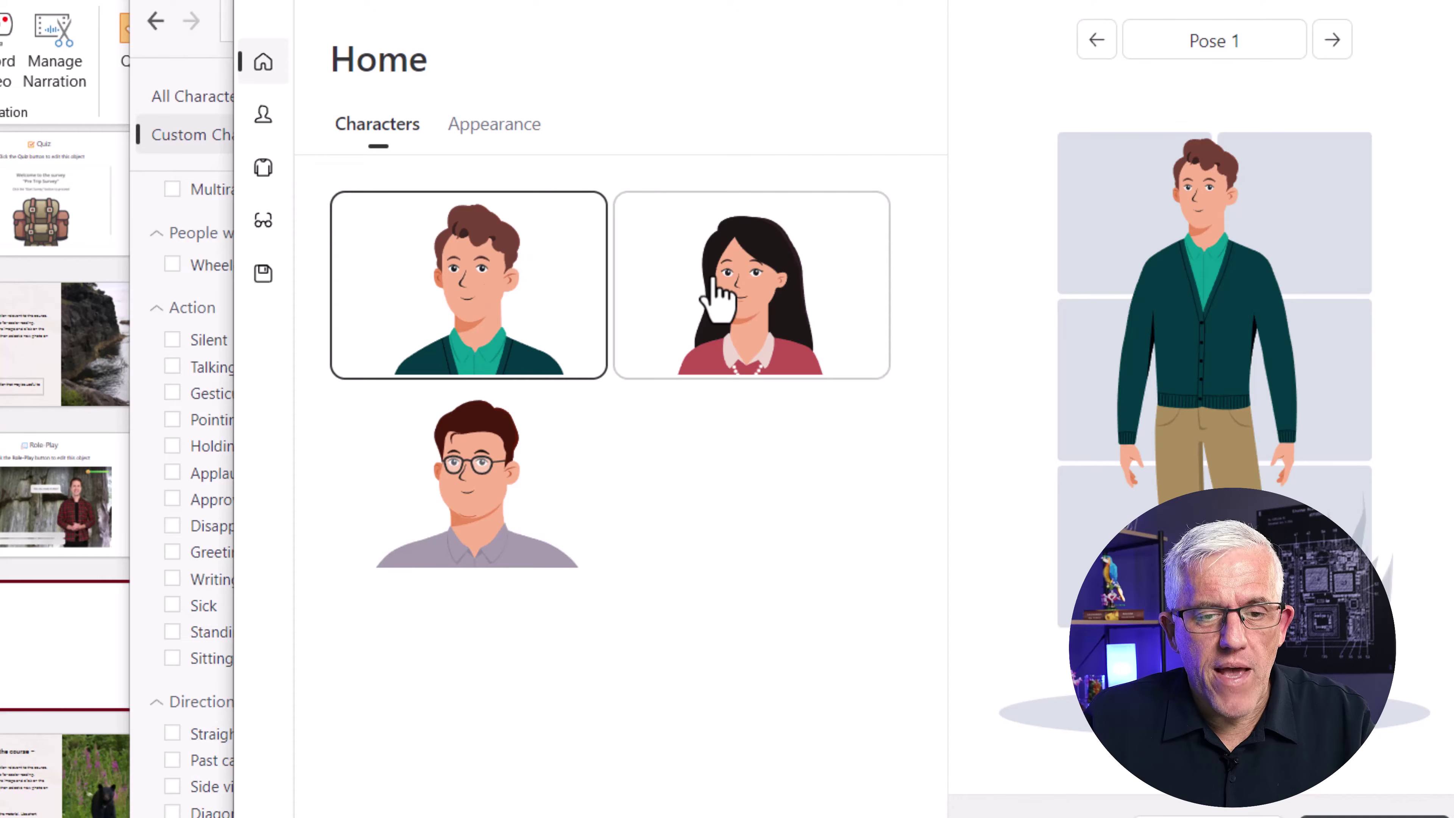
click(552, 489)
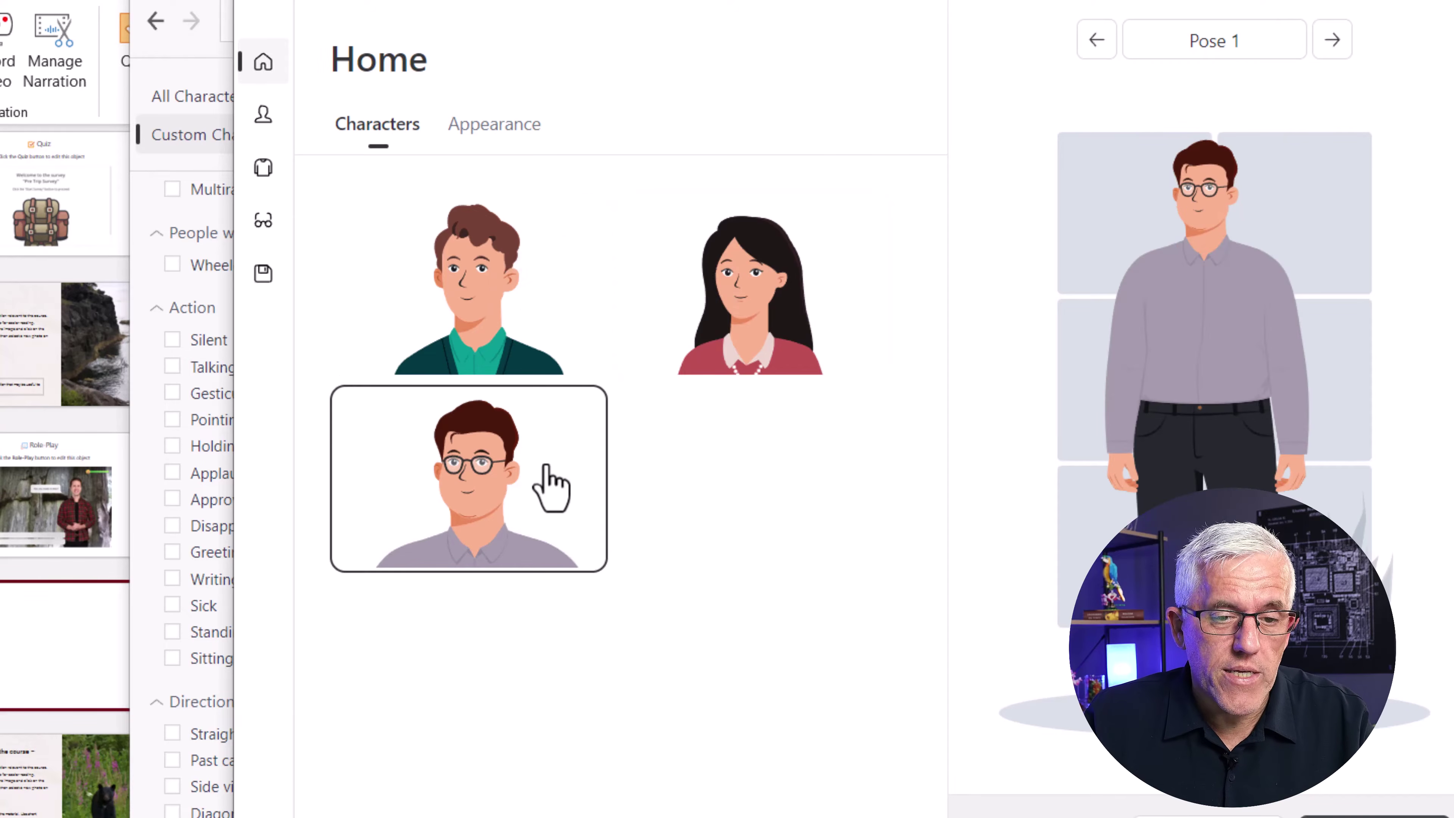
click(747, 346)
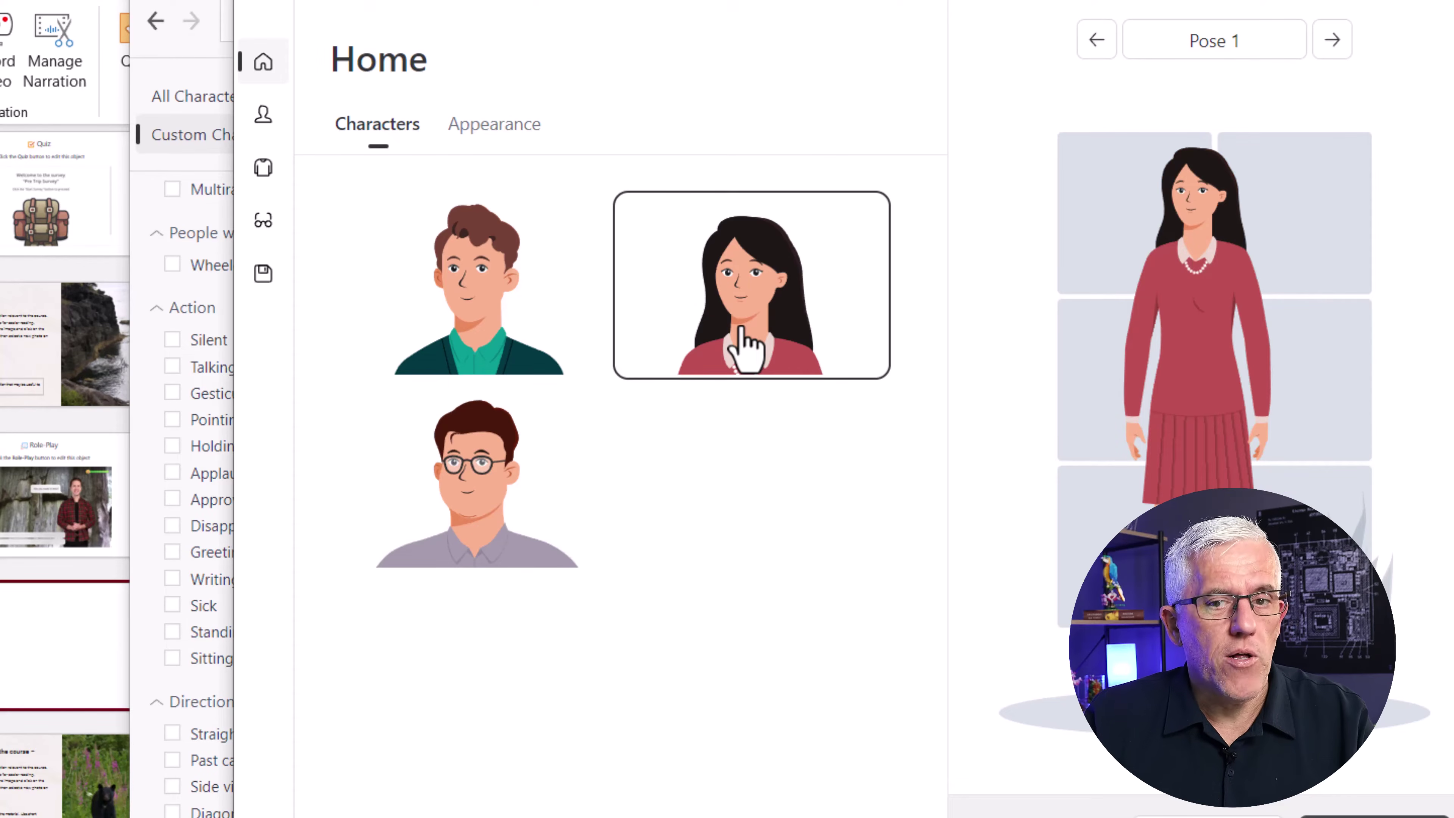
Set the character's skin tone to the fourth preset, medium brown, and look through the available appearance presets
click(515, 141)
click(495, 214)
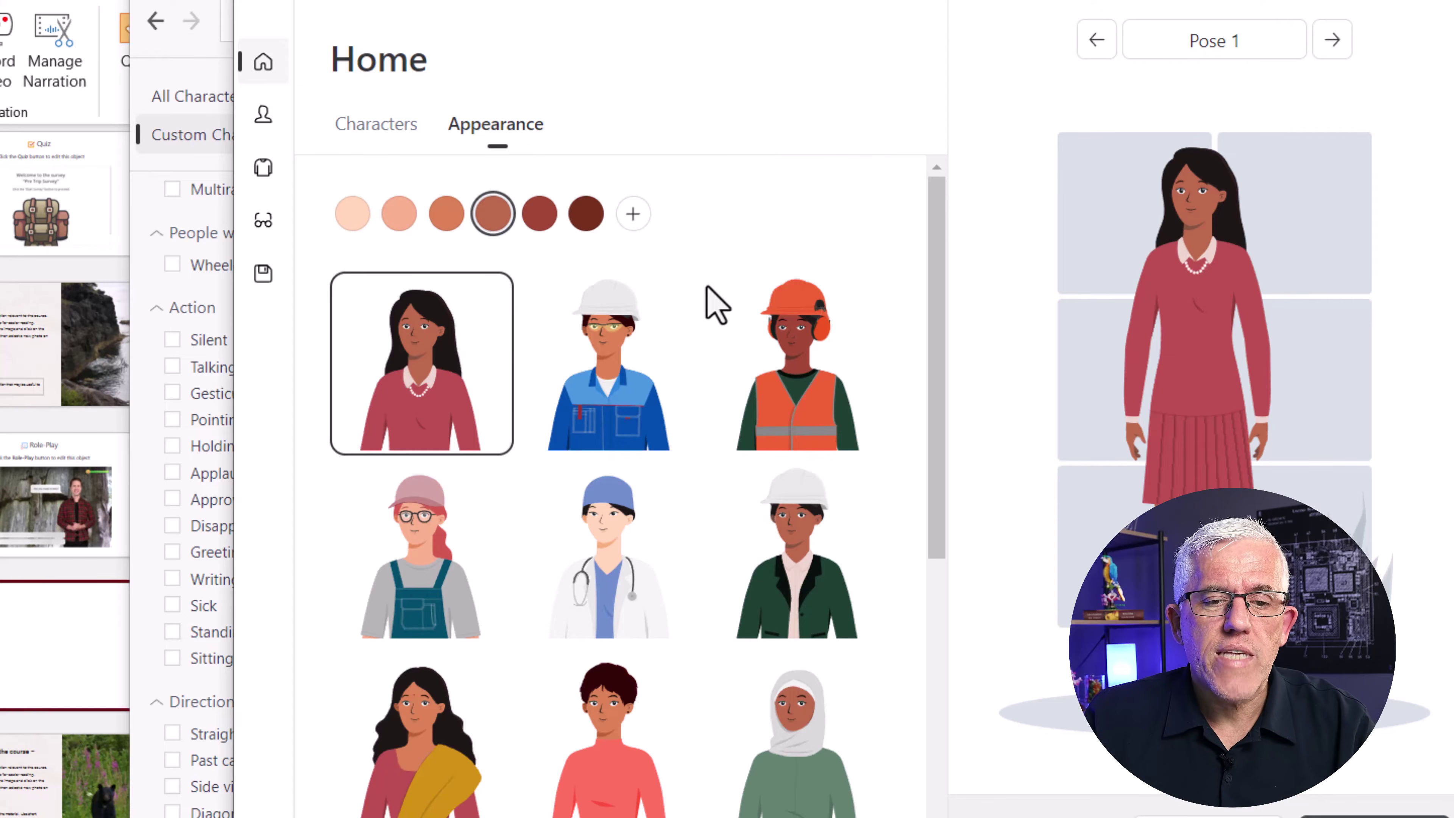
scroll(708, 366, down, 10)
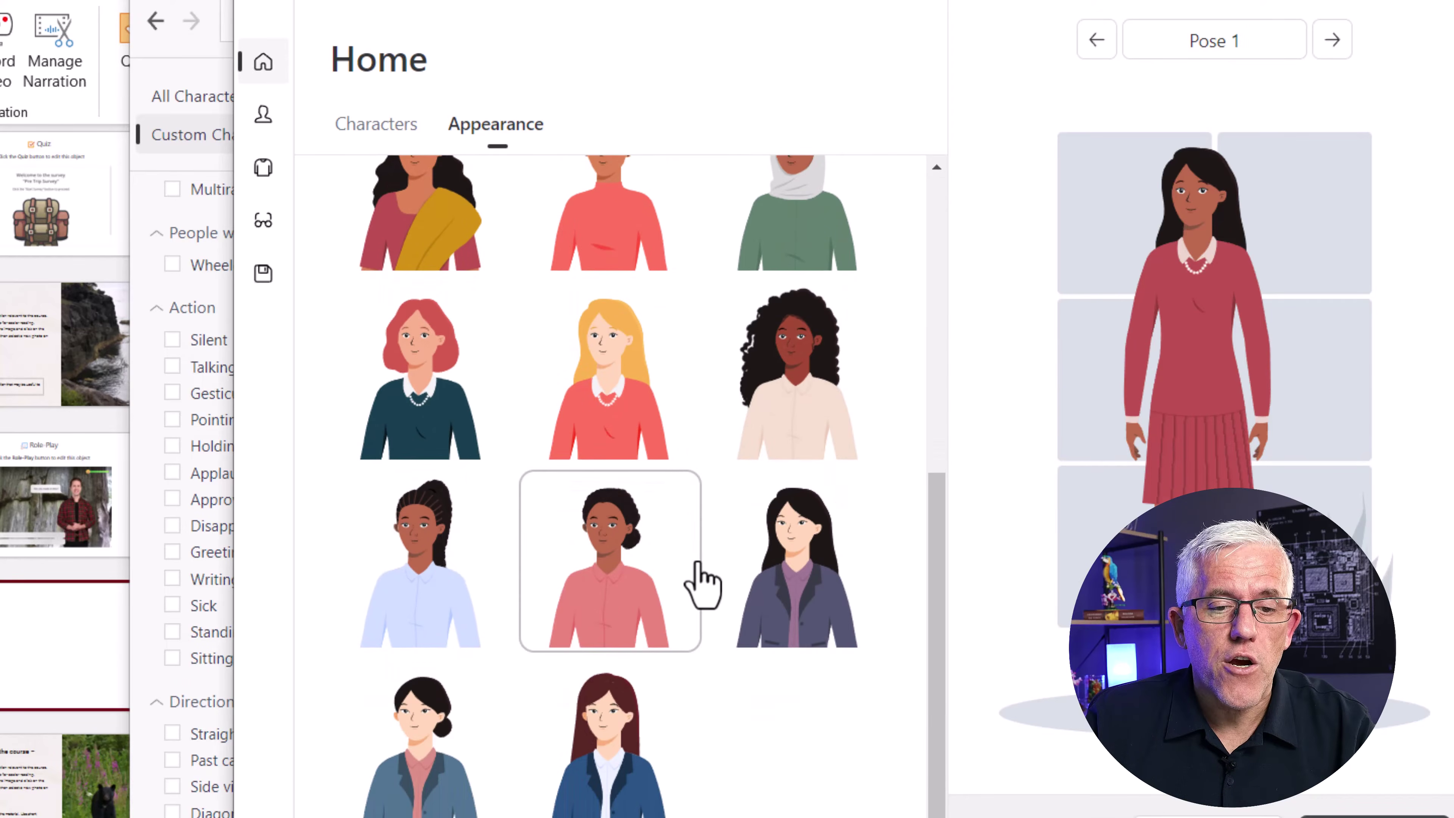
scroll(698, 576, up, 10)
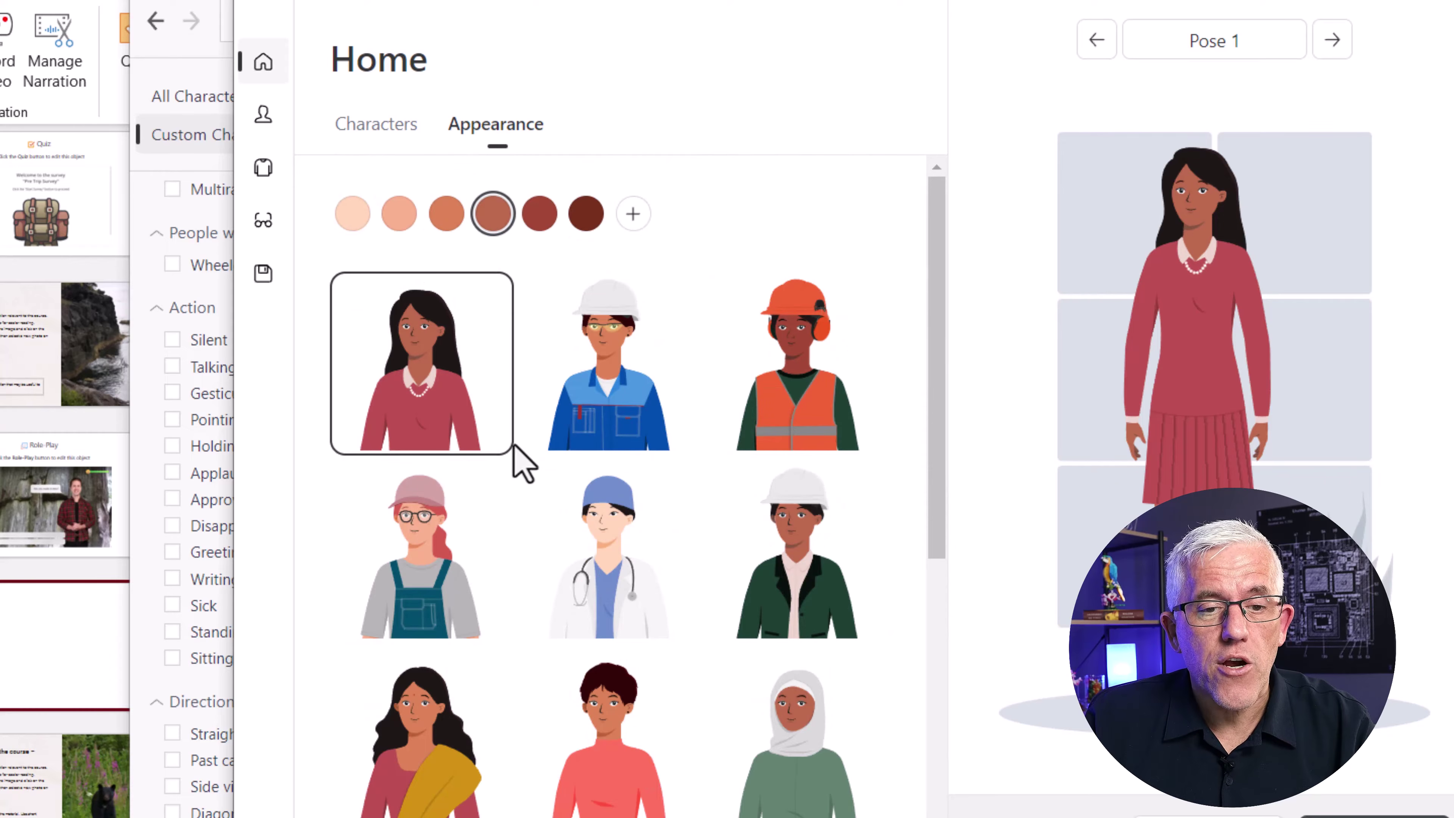
Add the custom teal skin tone 4BACC6 to the palette and return the character to the fourth preset brown
click(634, 214)
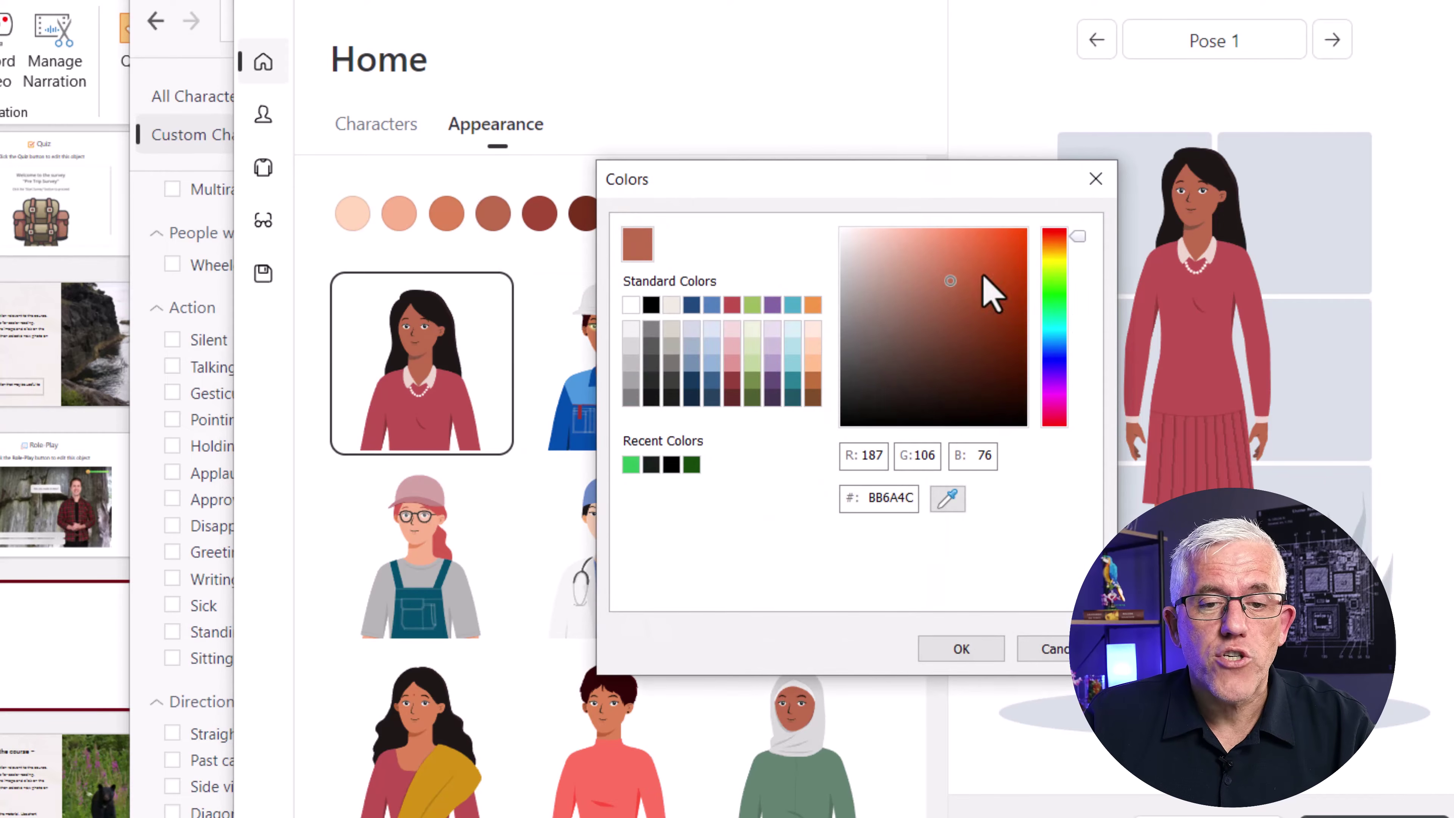
click(1055, 339)
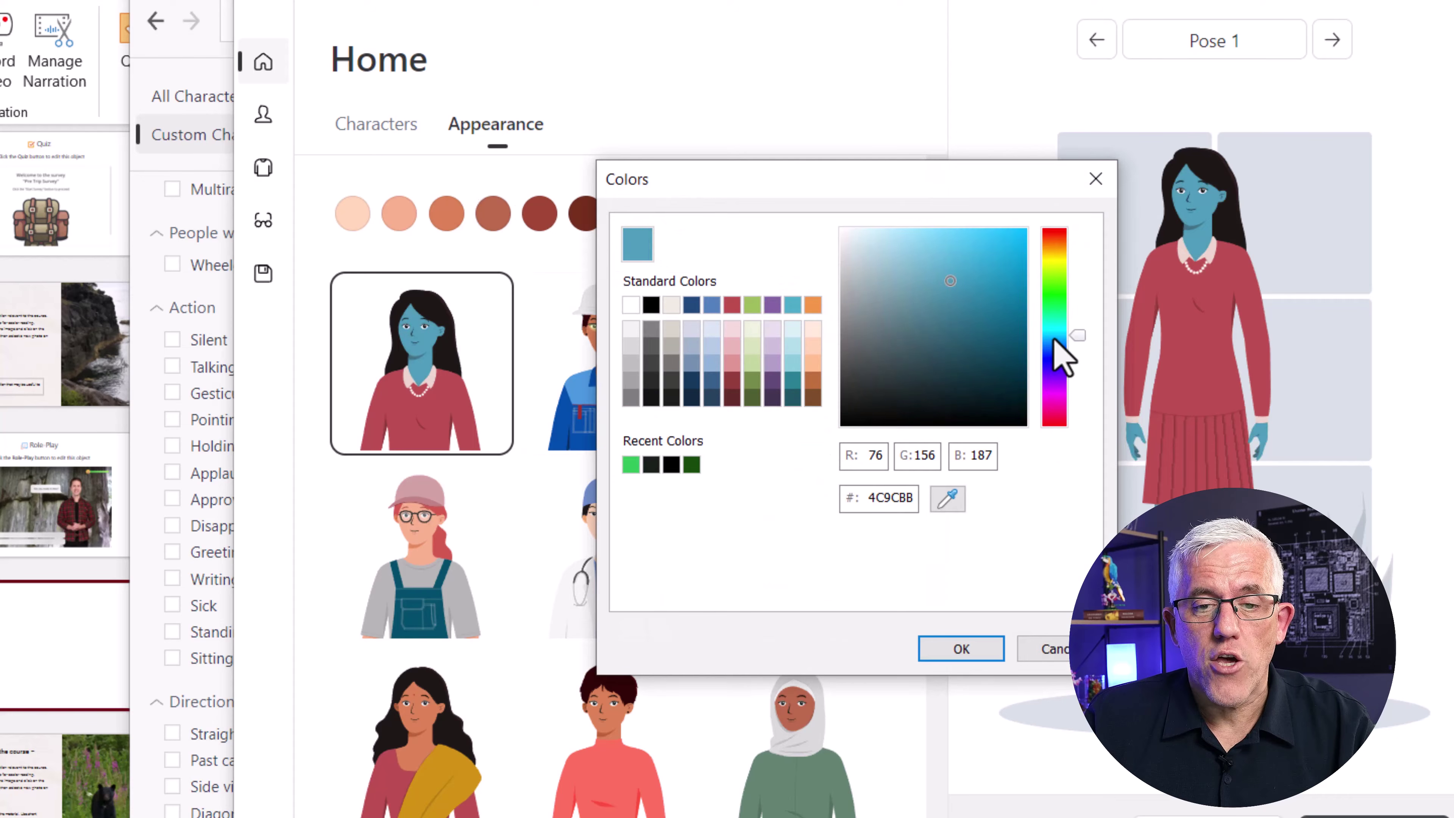
click(793, 307)
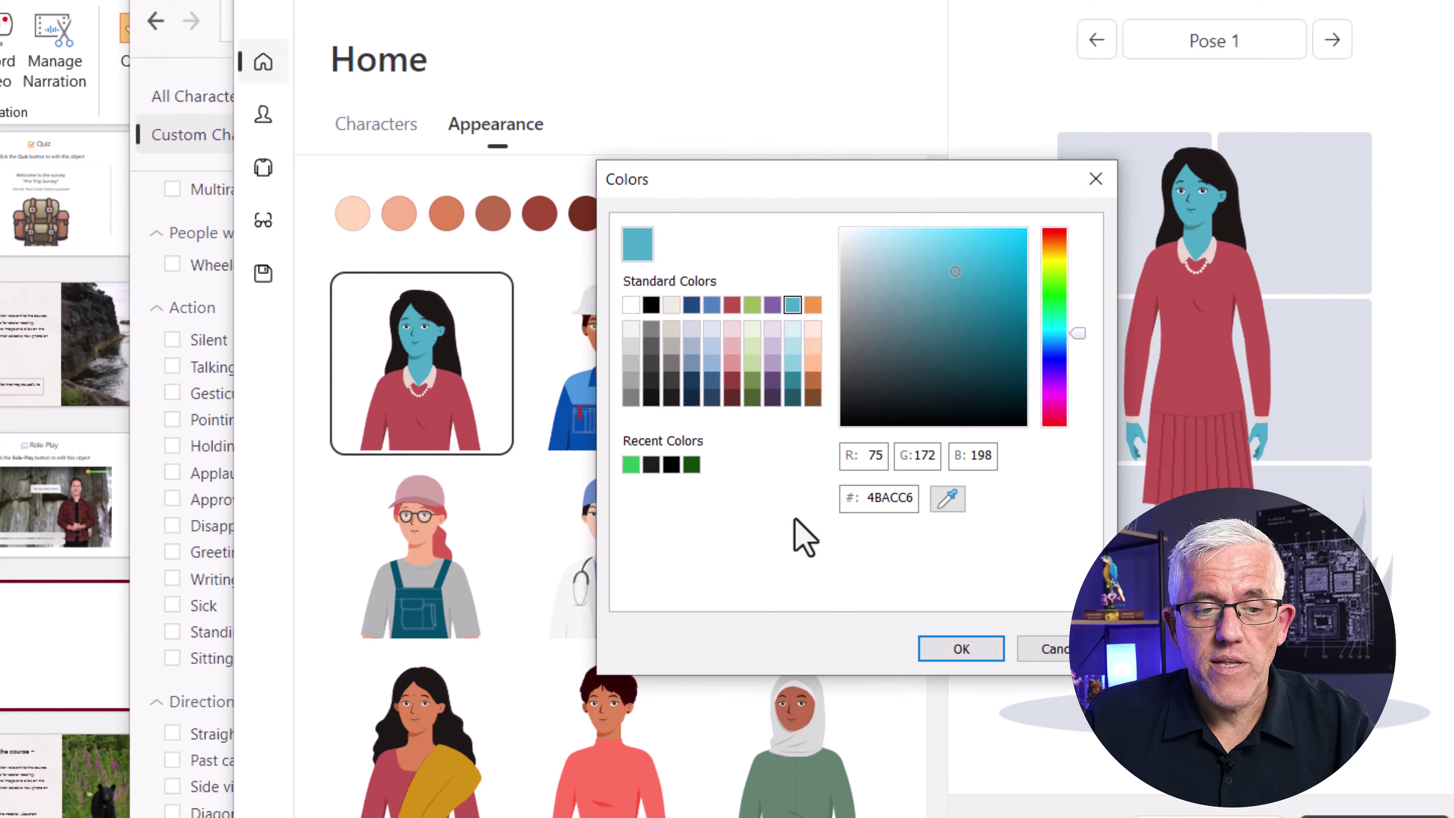
click(961, 649)
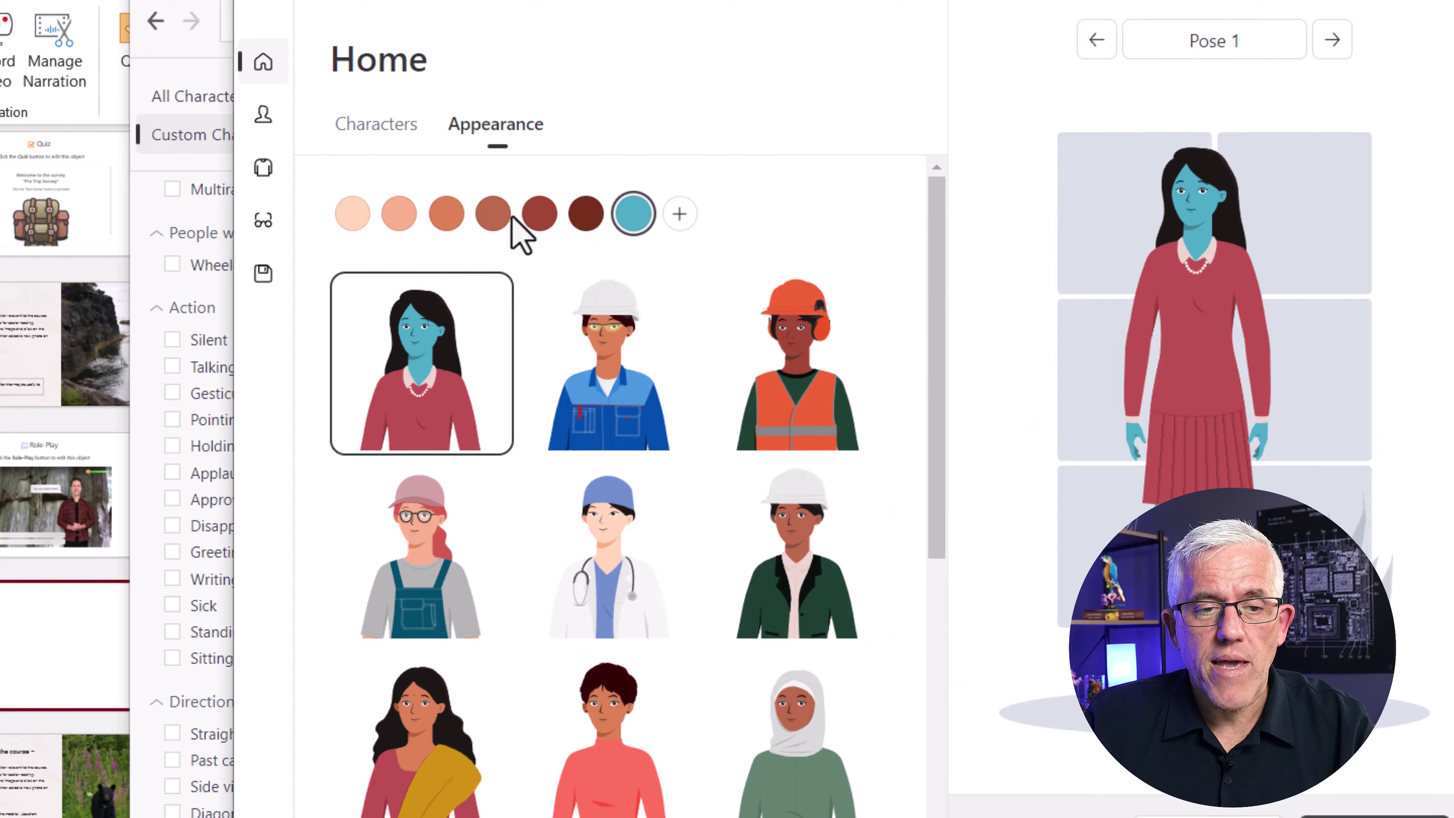
click(493, 217)
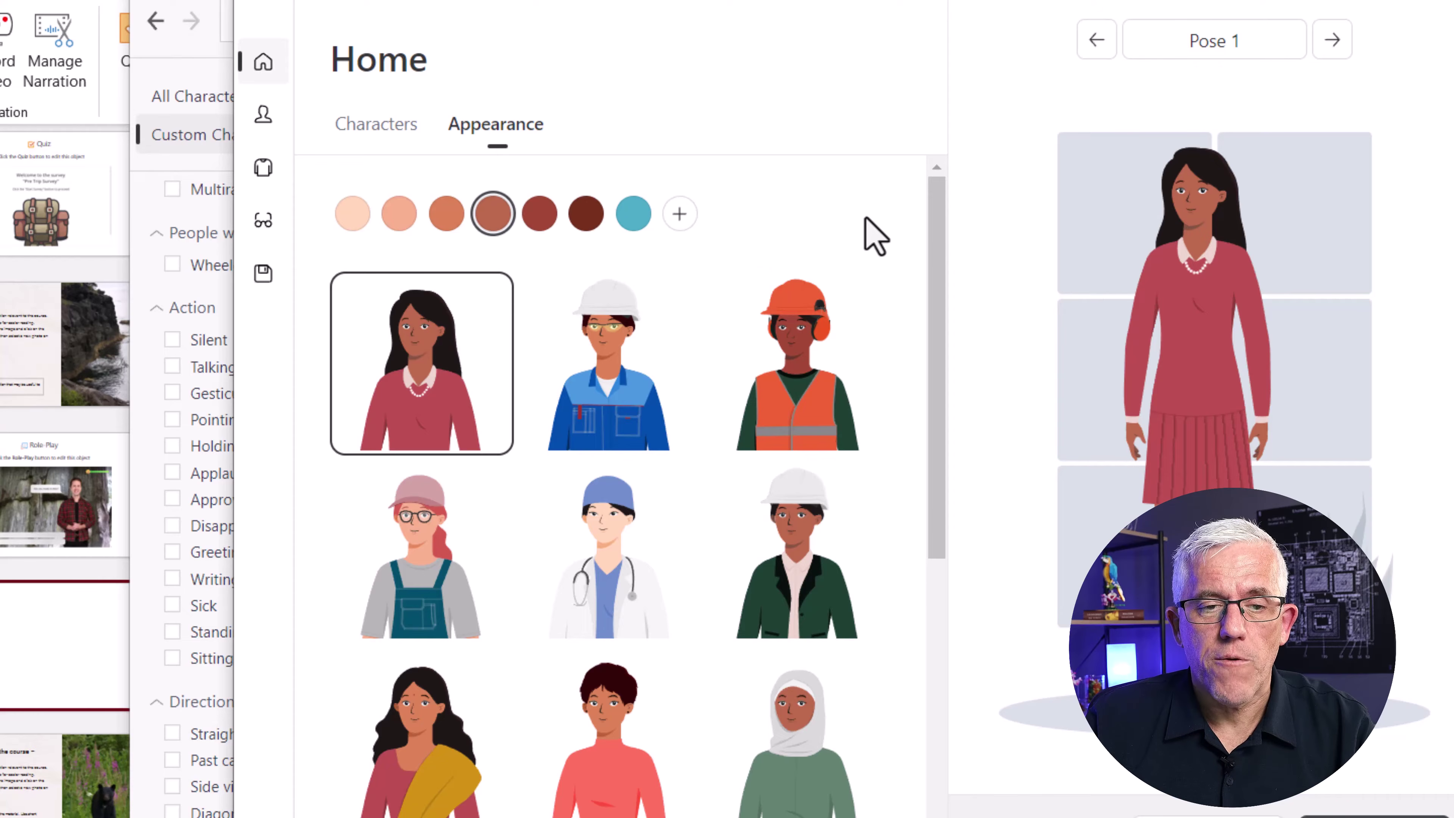
Preview the character in the successive poses up to Pose 21
click(1327, 46)
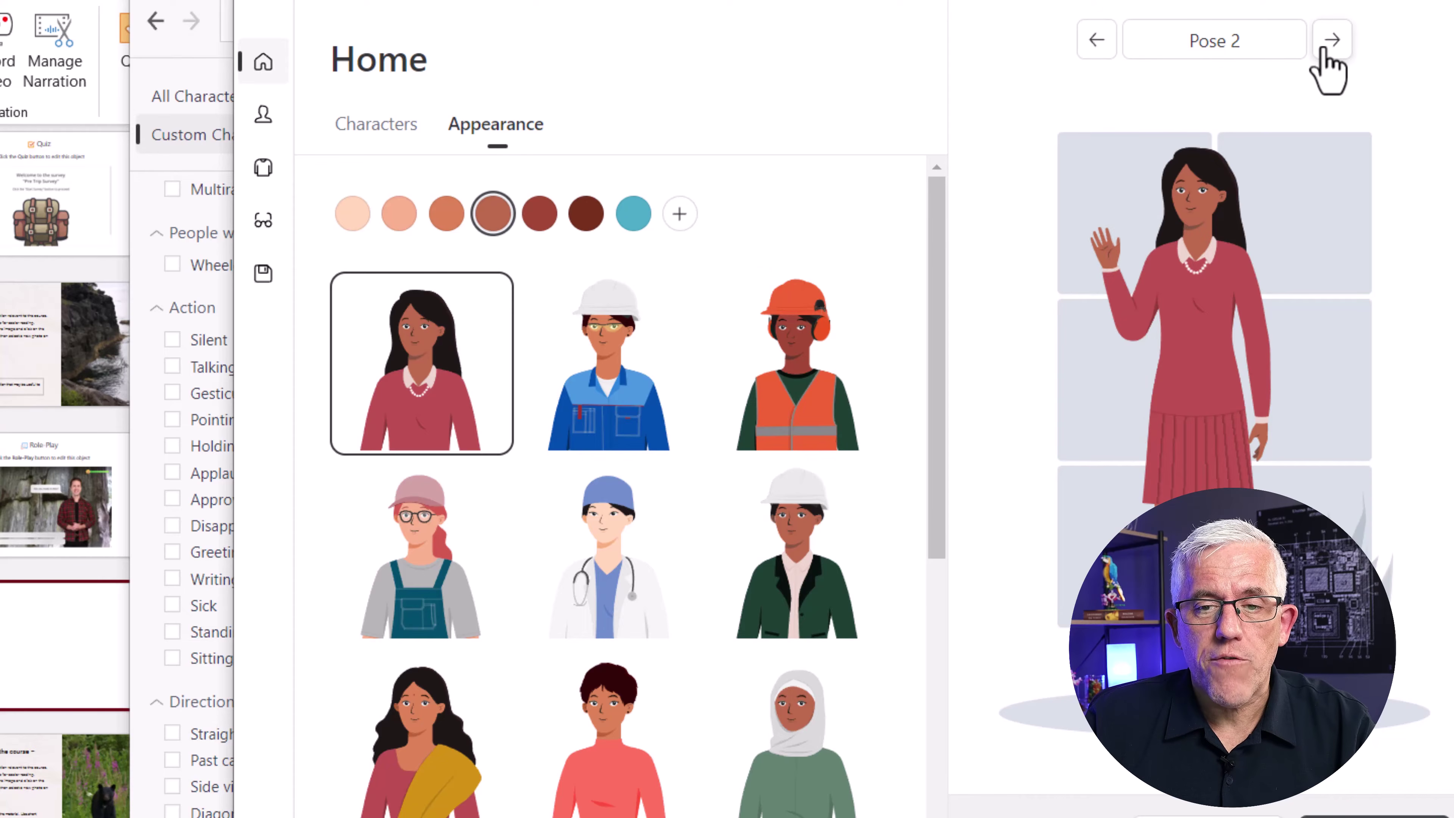
click(1328, 46)
click(1332, 40)
click(1332, 40)
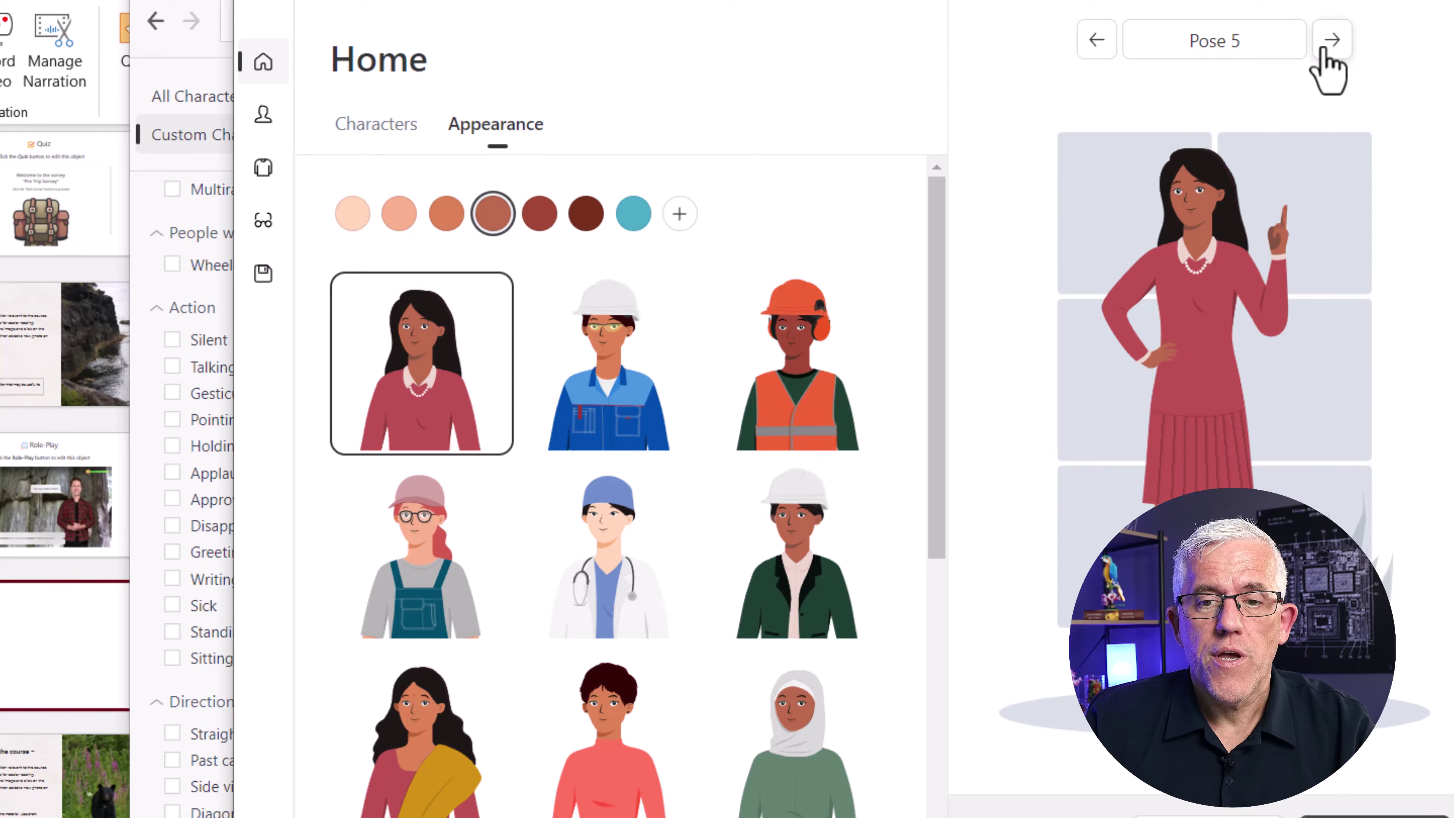
click(1327, 46)
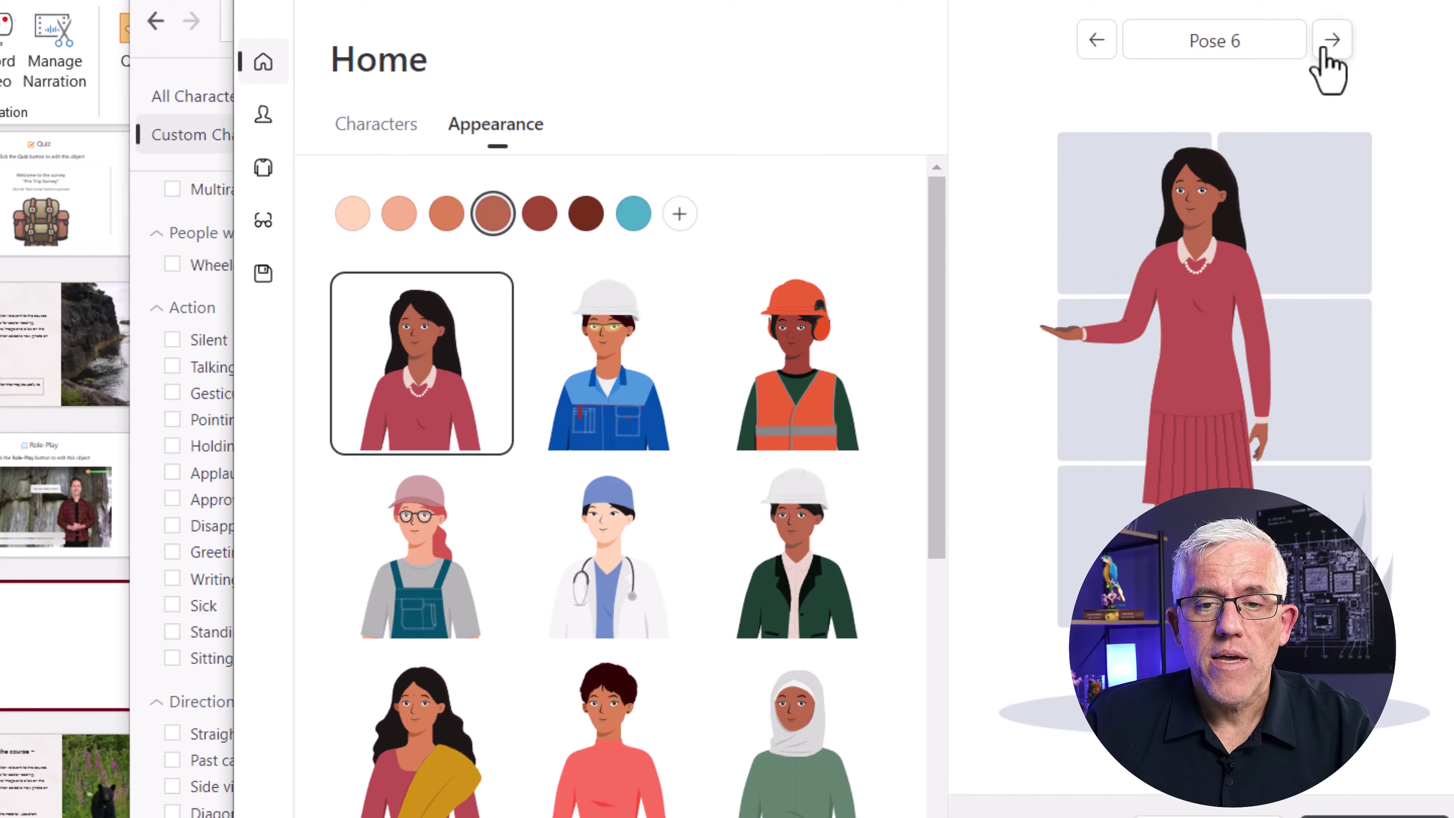
click(1328, 45)
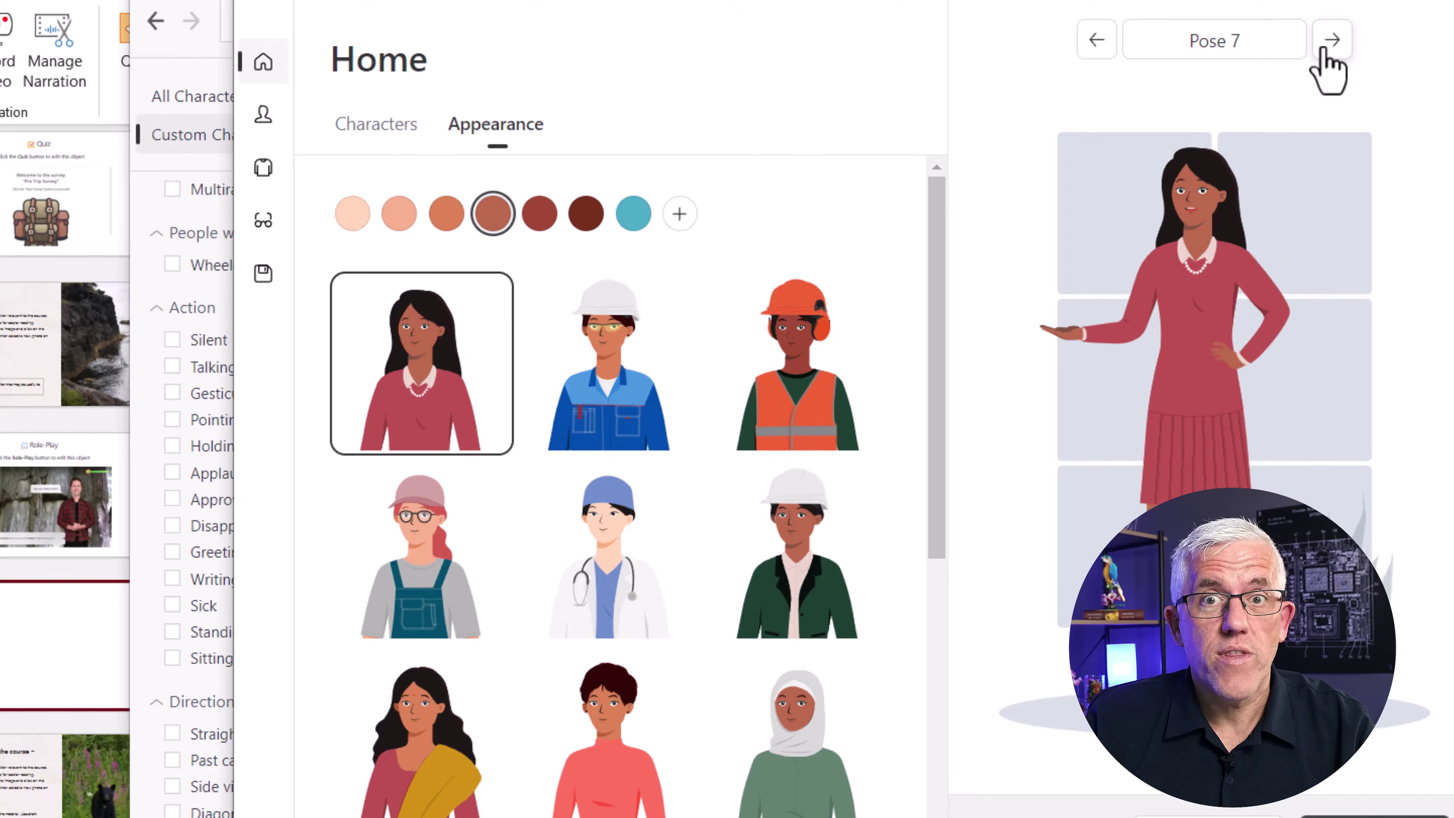
click(1327, 46)
click(1327, 45)
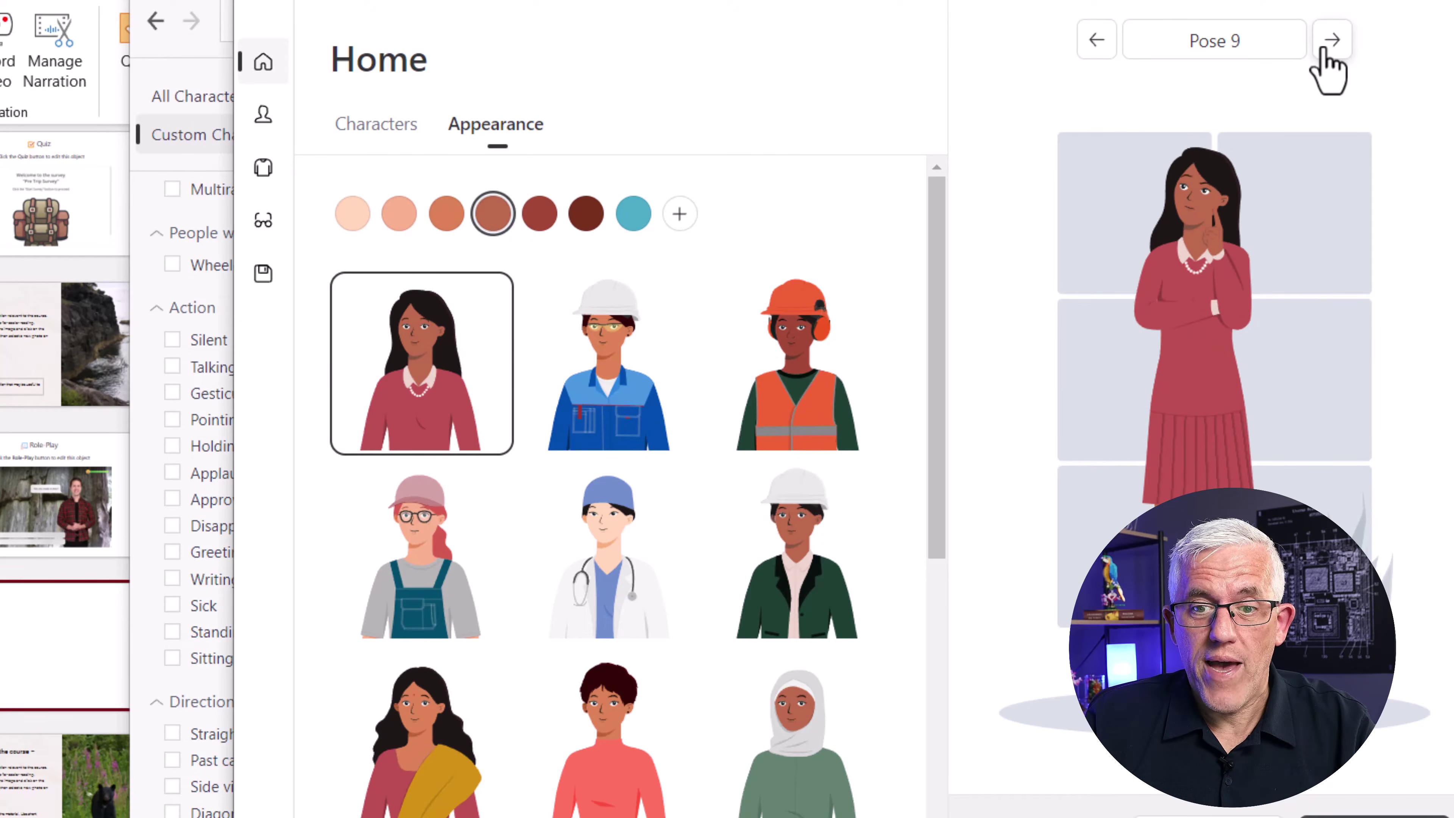
click(1327, 45)
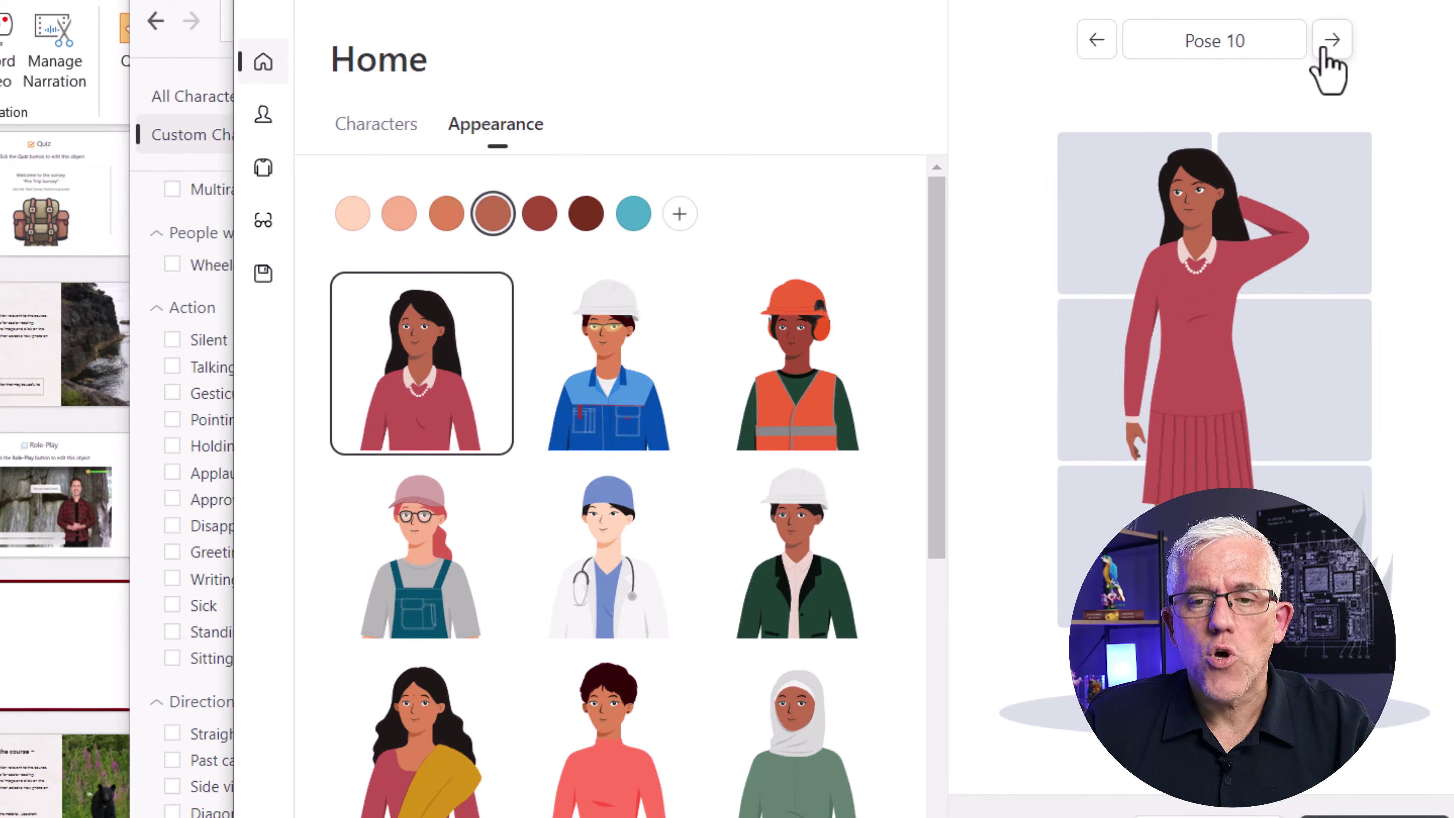
click(1327, 46)
click(1328, 46)
click(1327, 45)
click(1327, 46)
click(1327, 45)
click(1327, 46)
click(1327, 50)
click(1327, 50)
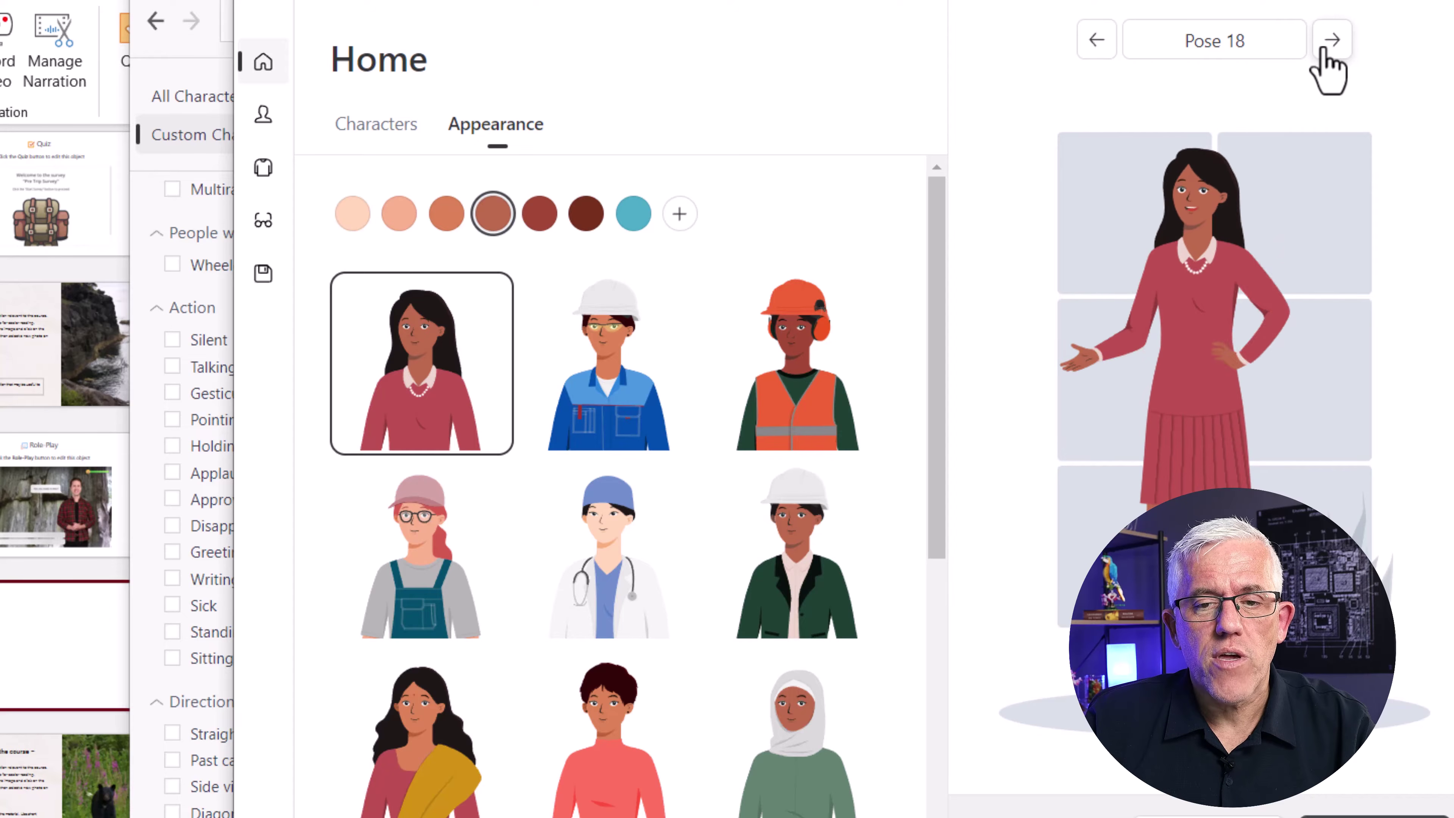
click(1327, 50)
click(1327, 51)
click(1327, 50)
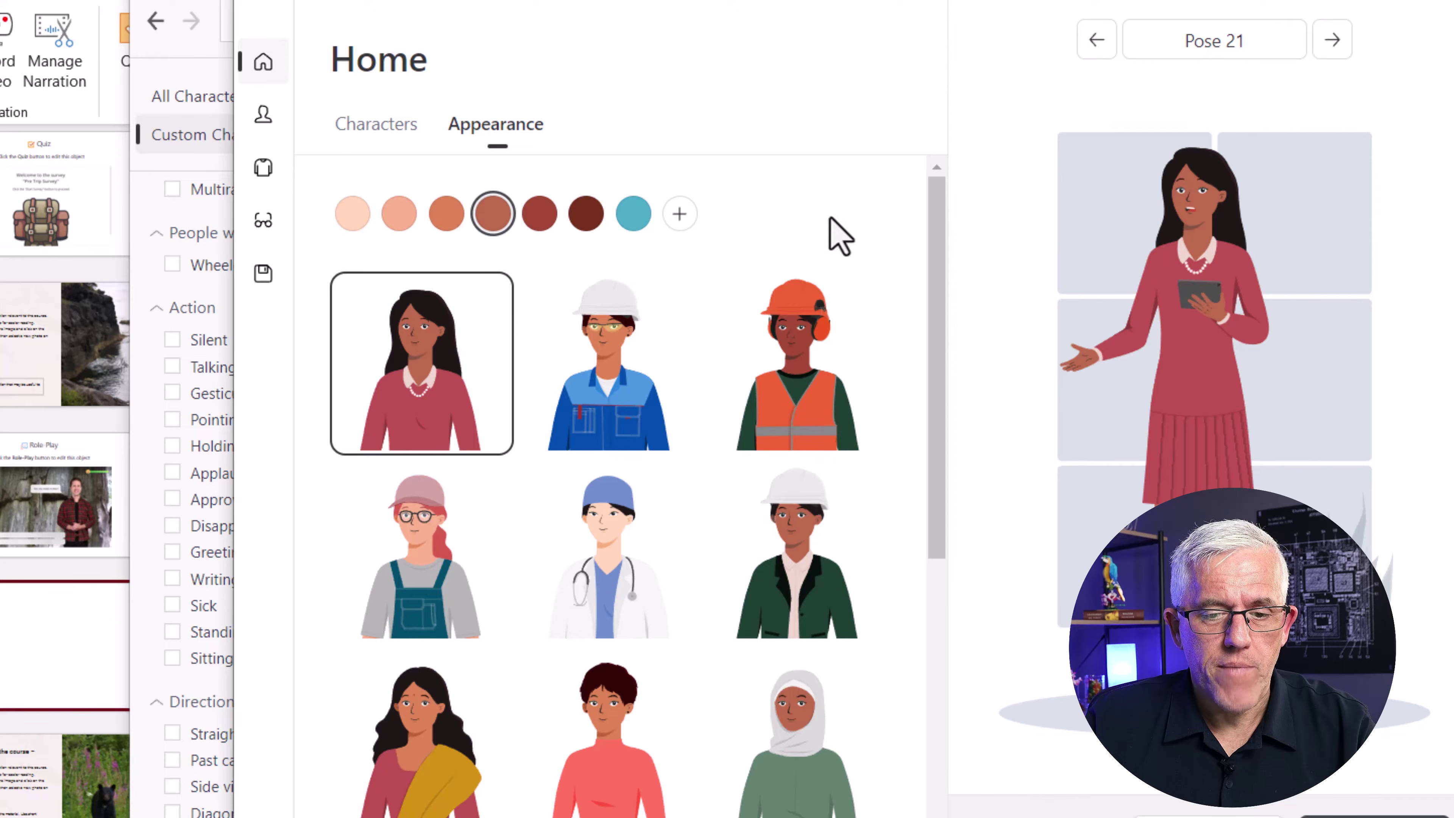
Change the character's hair to the long straight style below the braided ponytail and look through the headwear options
click(266, 130)
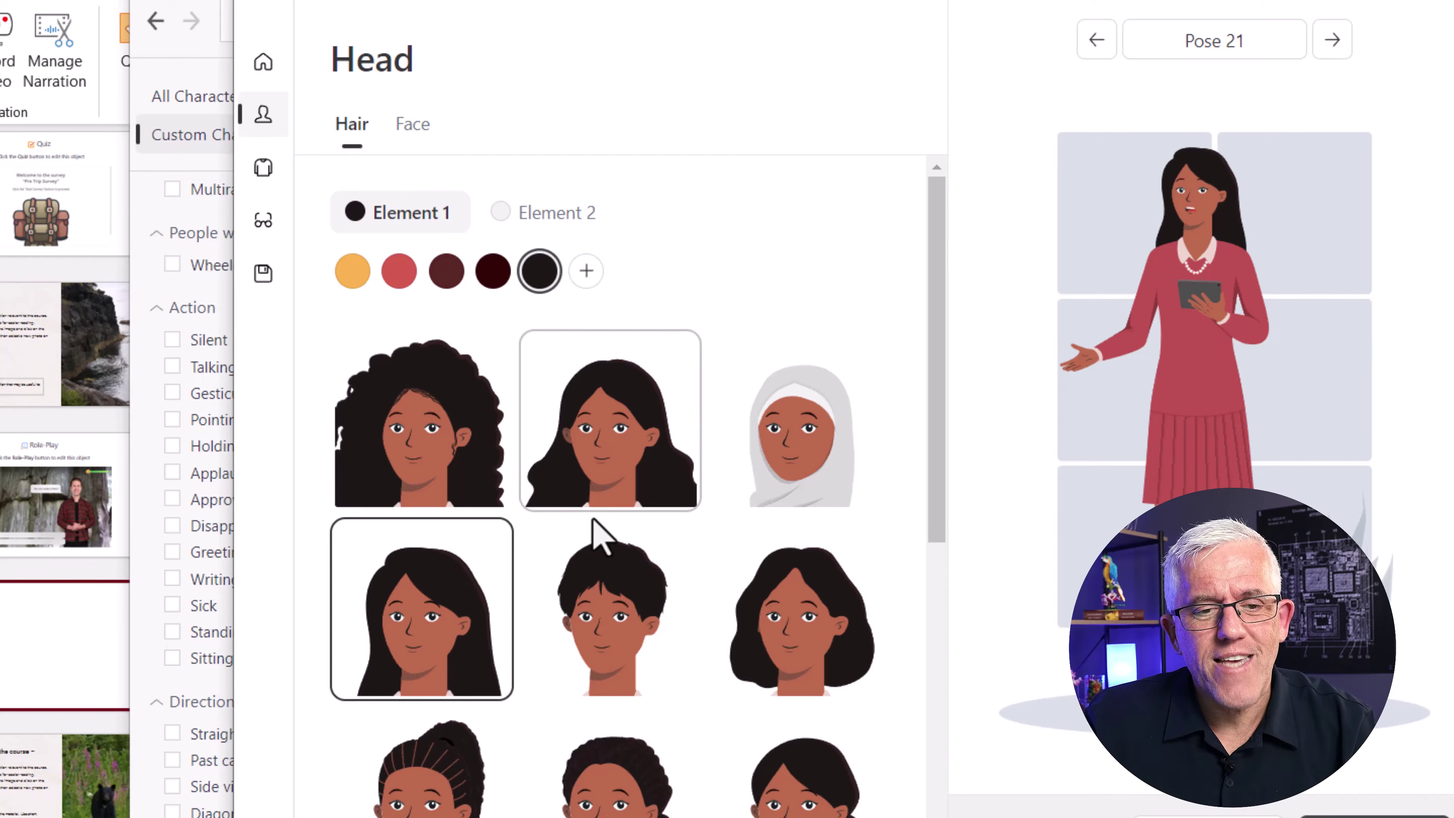
scroll(573, 547, down, 6)
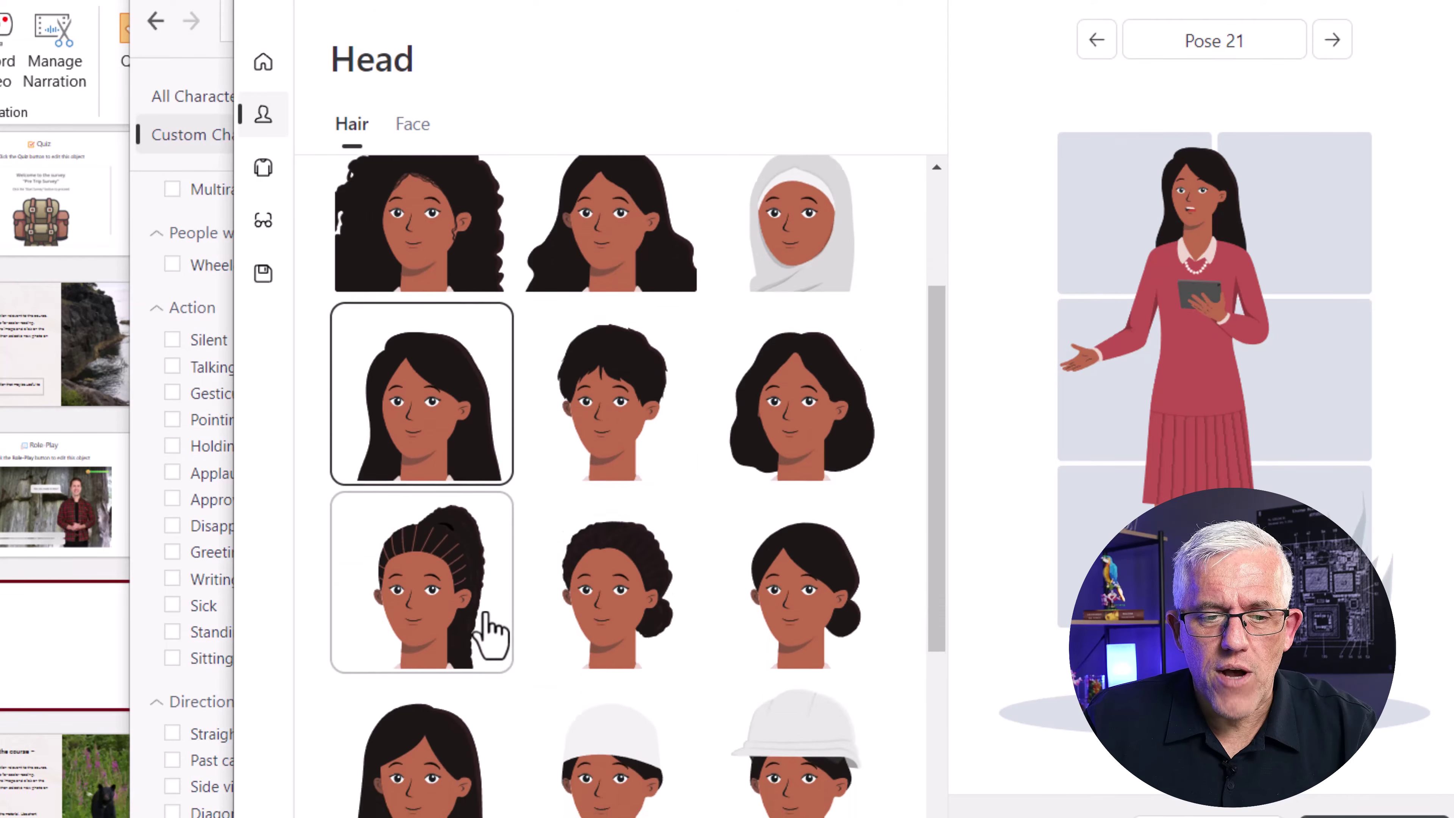
click(422, 666)
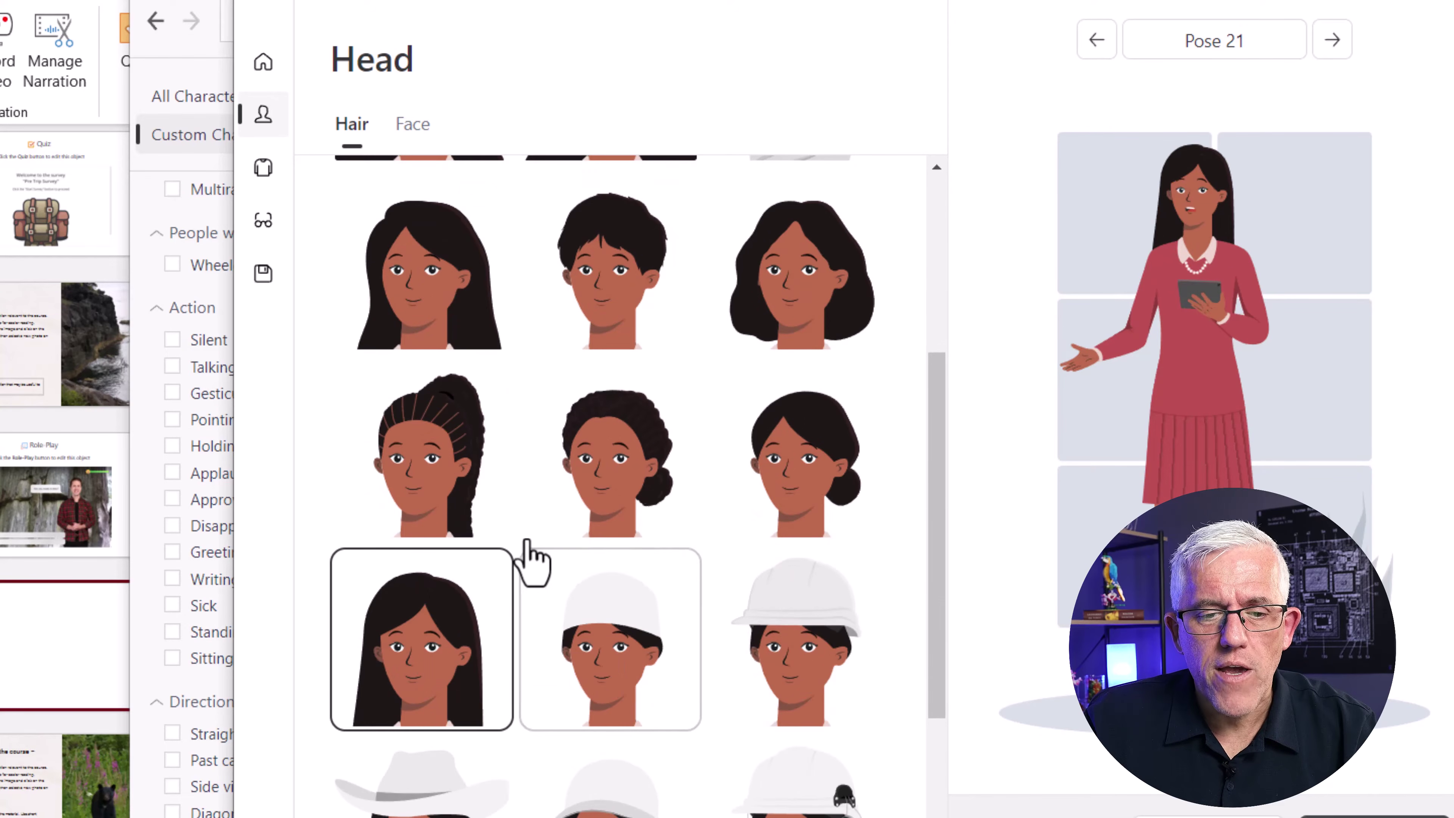
scroll(607, 647, down, 5)
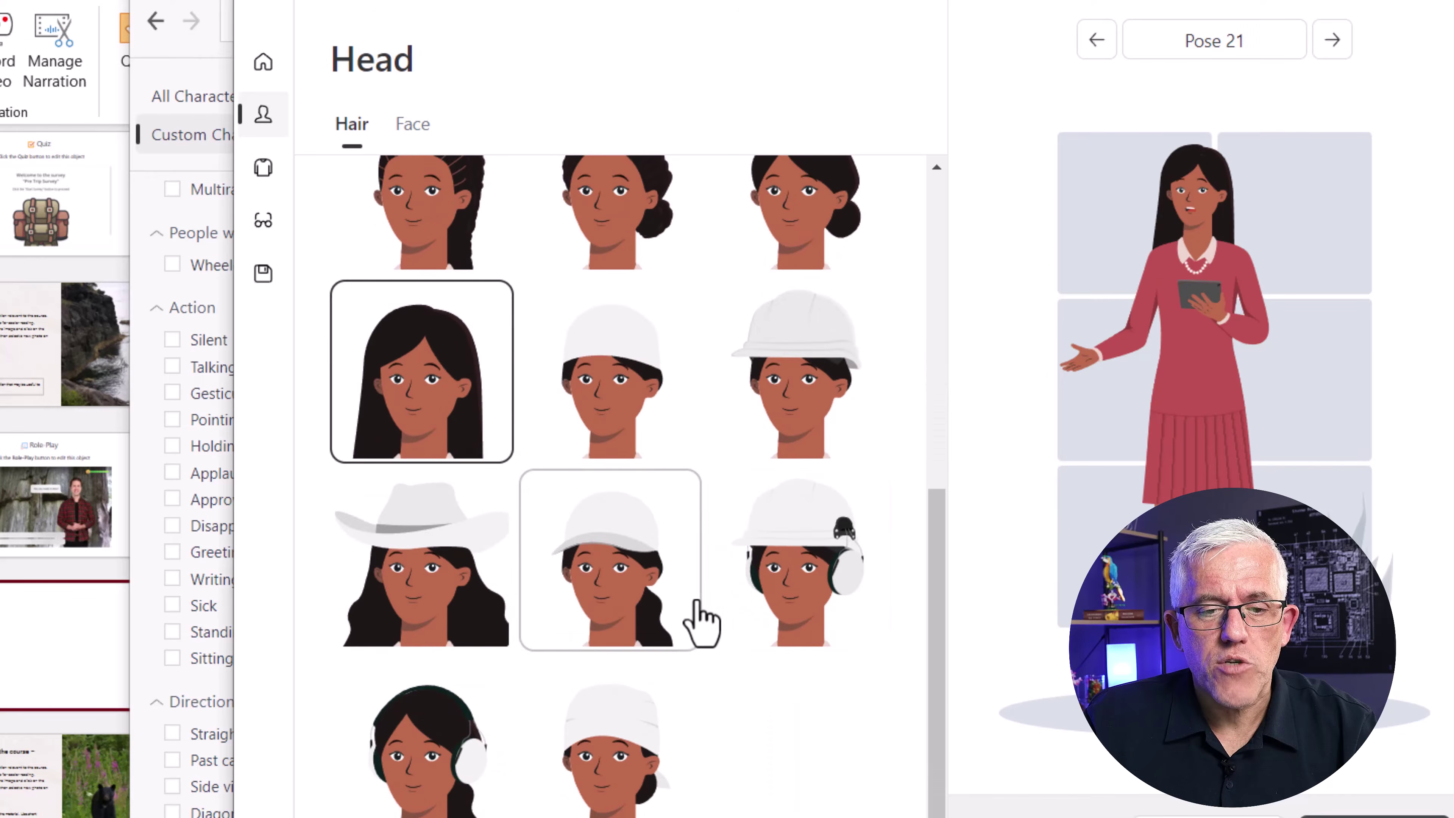
scroll(687, 613, up, 10)
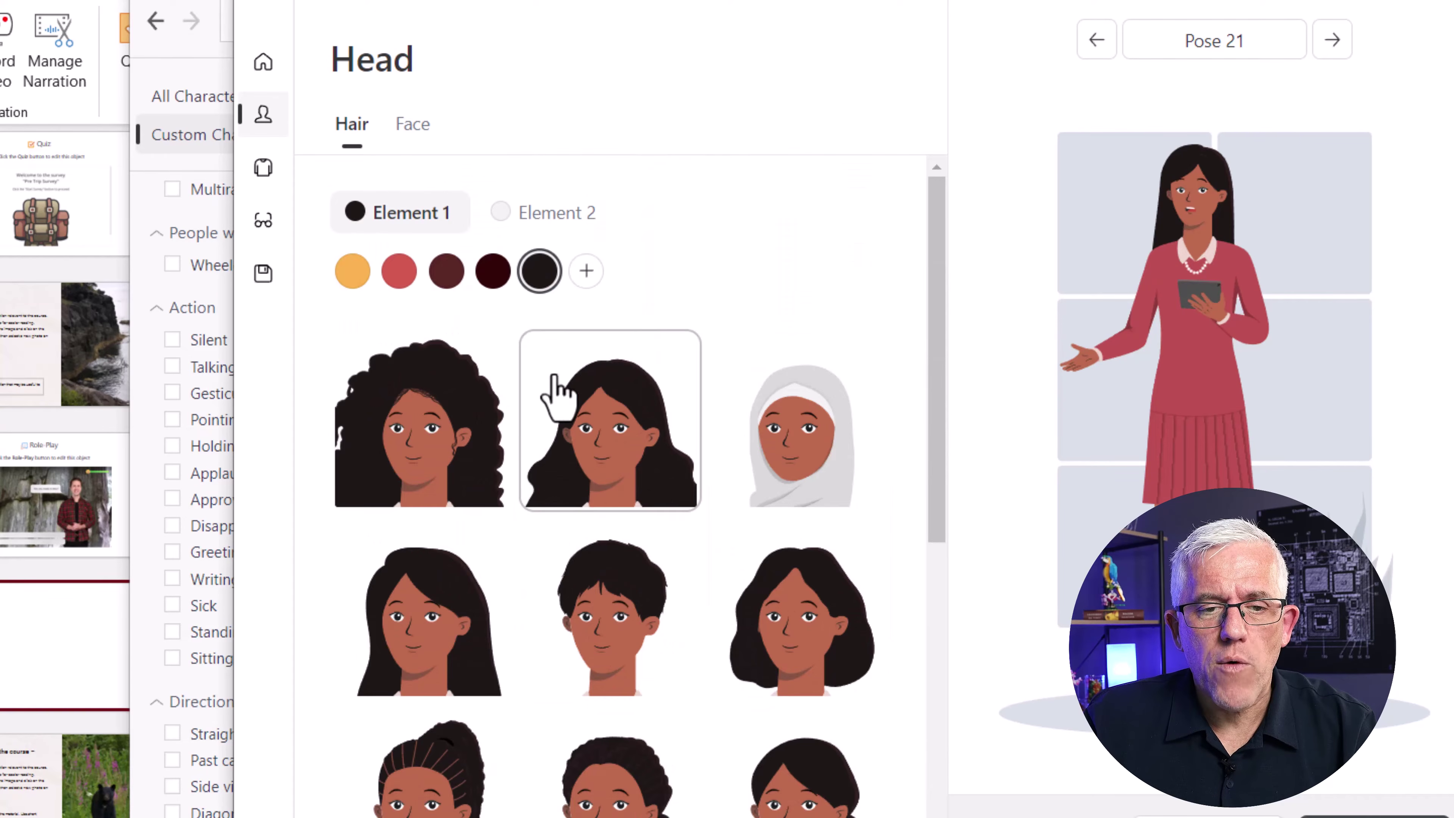
Set the hair's Element 2 colour to the preset blue and check it on the headwear styles
click(562, 218)
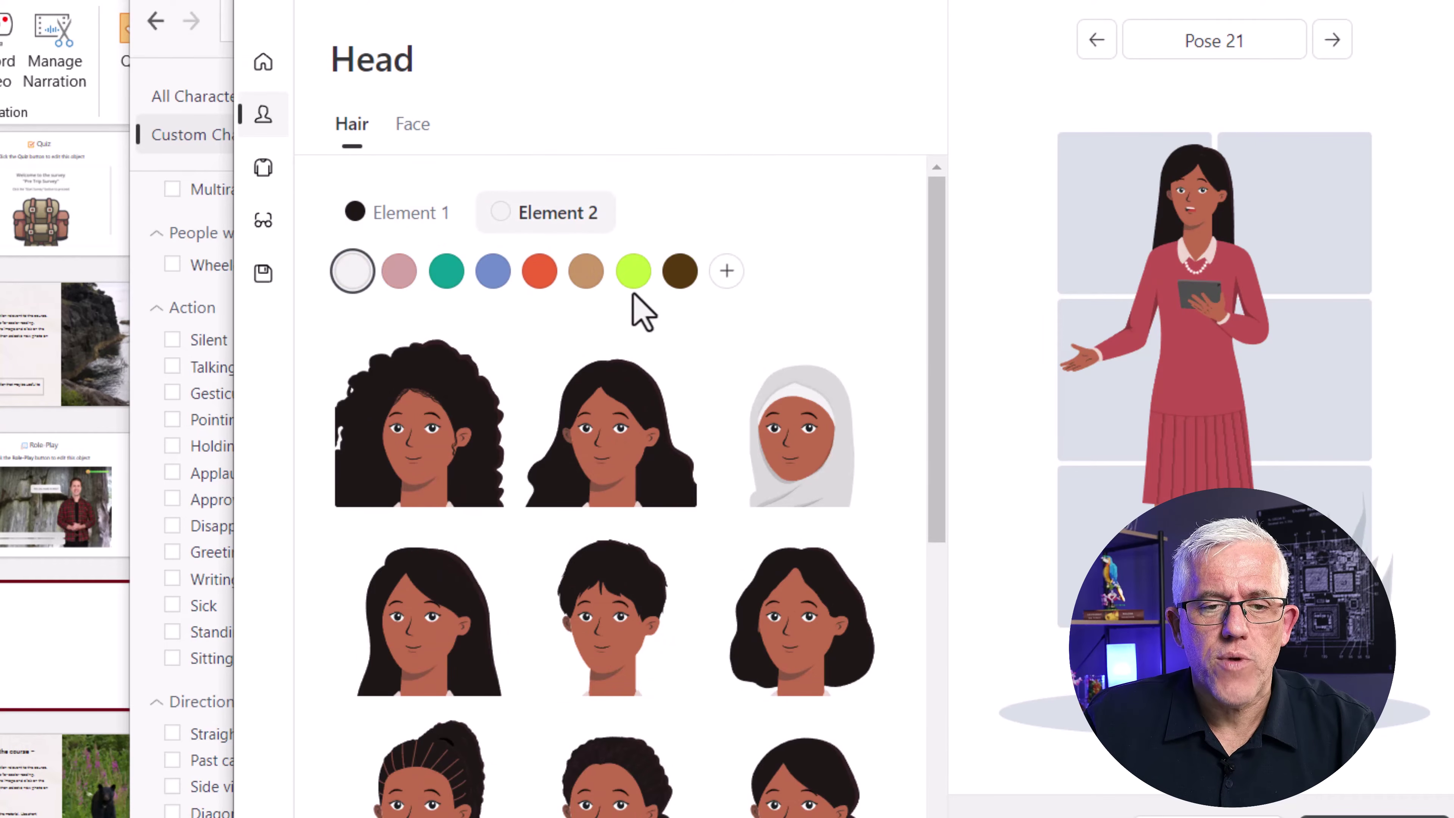
click(493, 271)
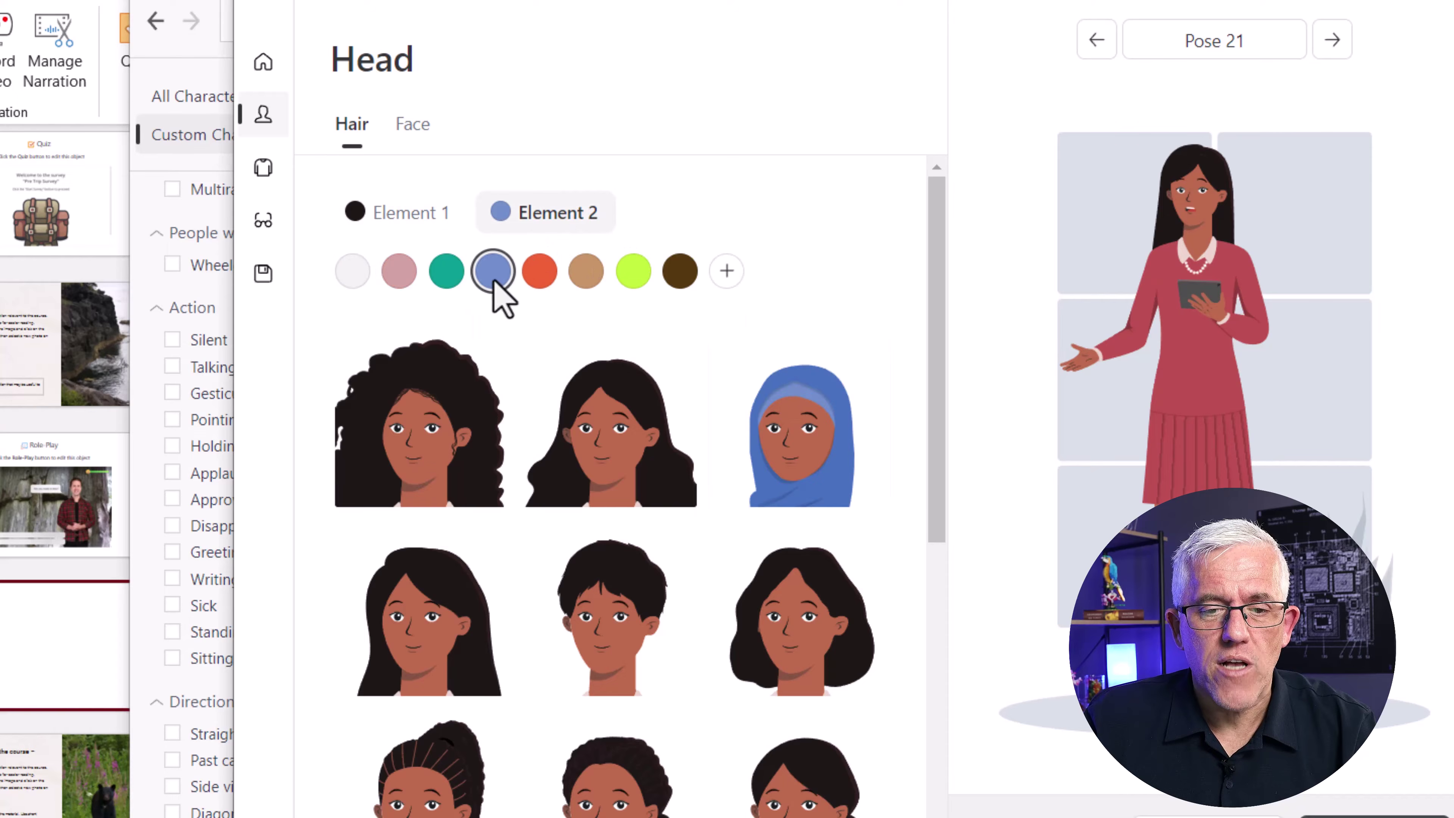
scroll(501, 483, down, 4)
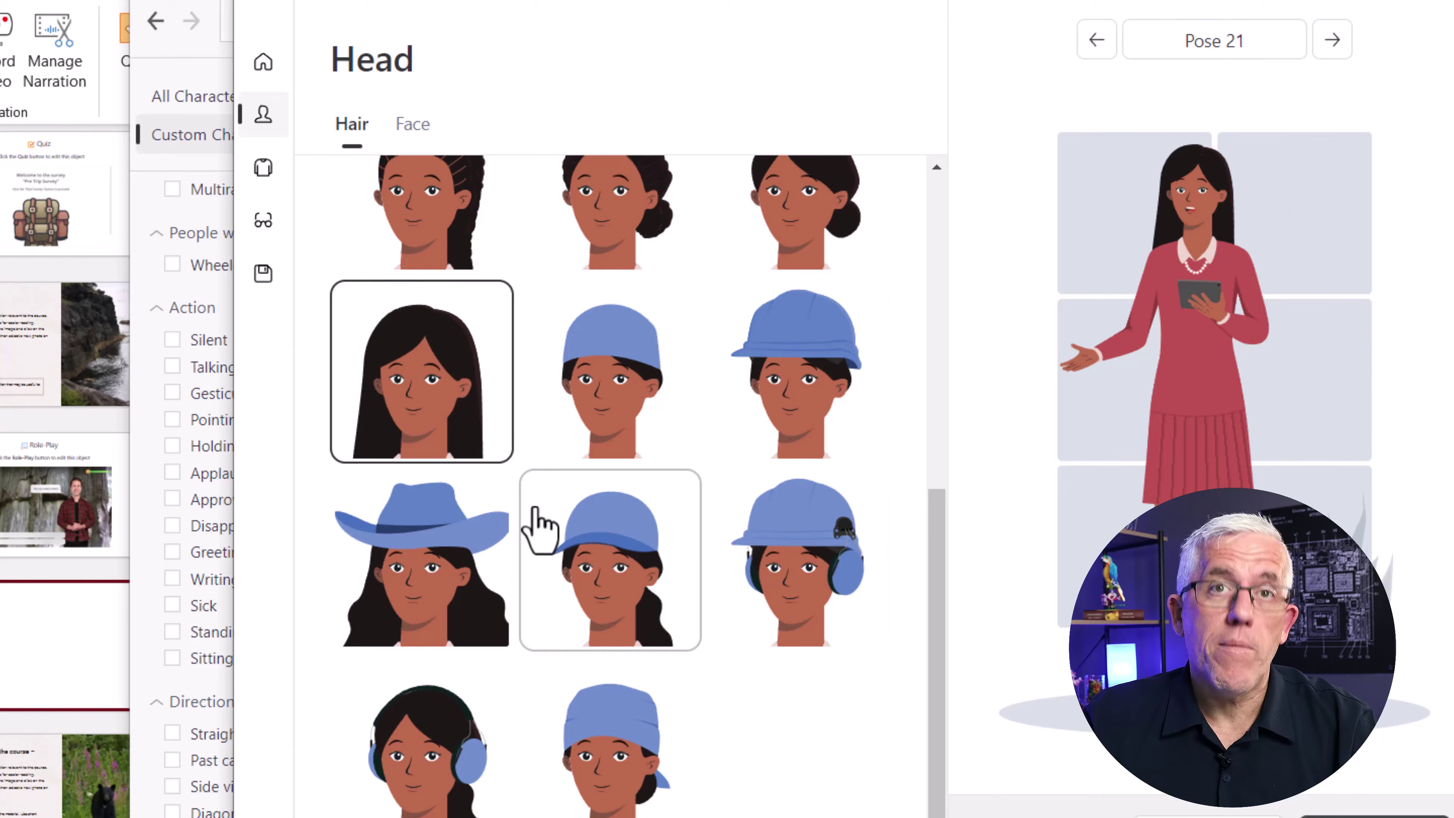
scroll(544, 504, up, 10)
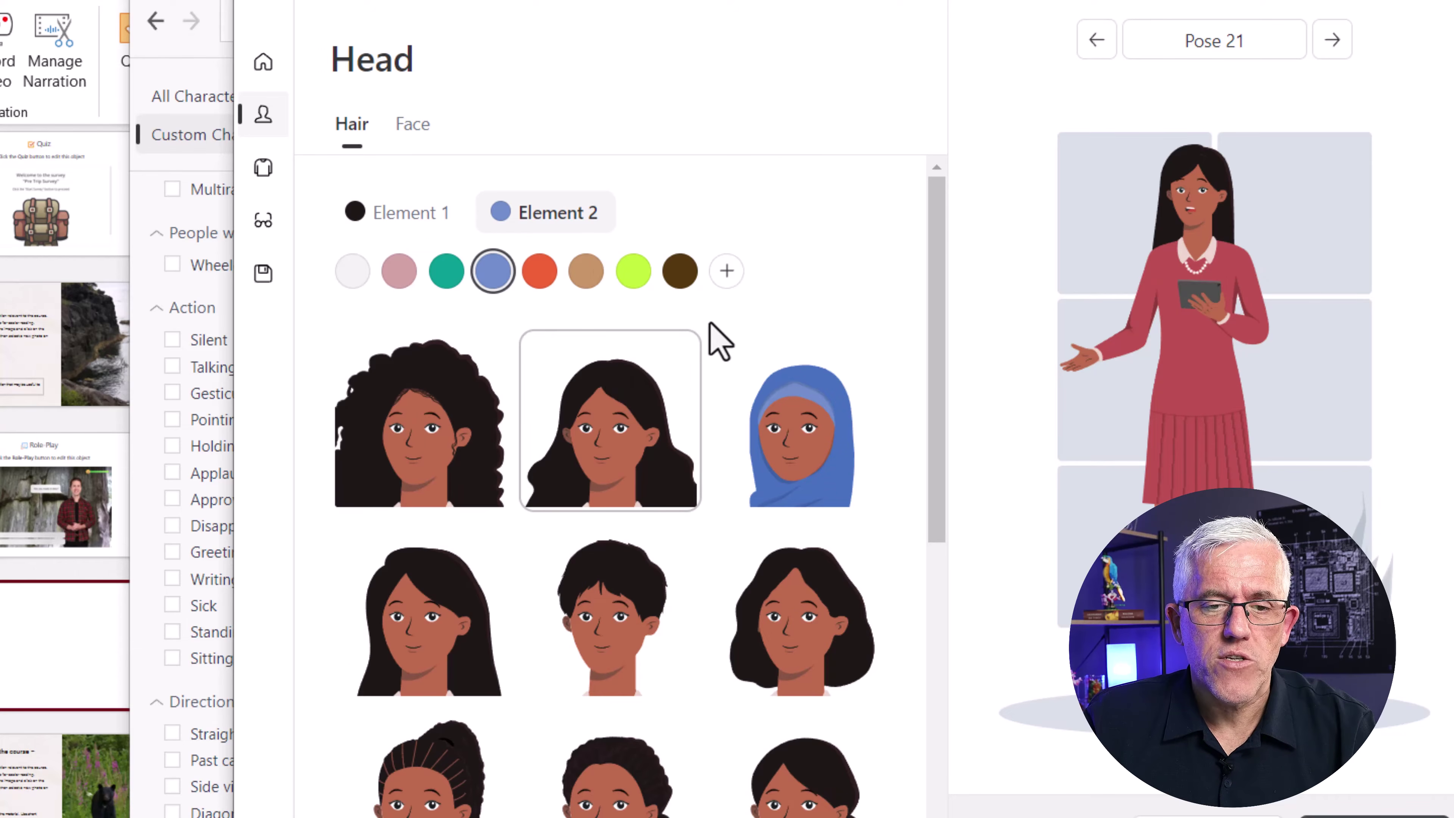
Add the custom navy 1A2F55 as the hair's Element 2 colour and check it across the headwear styles
click(728, 272)
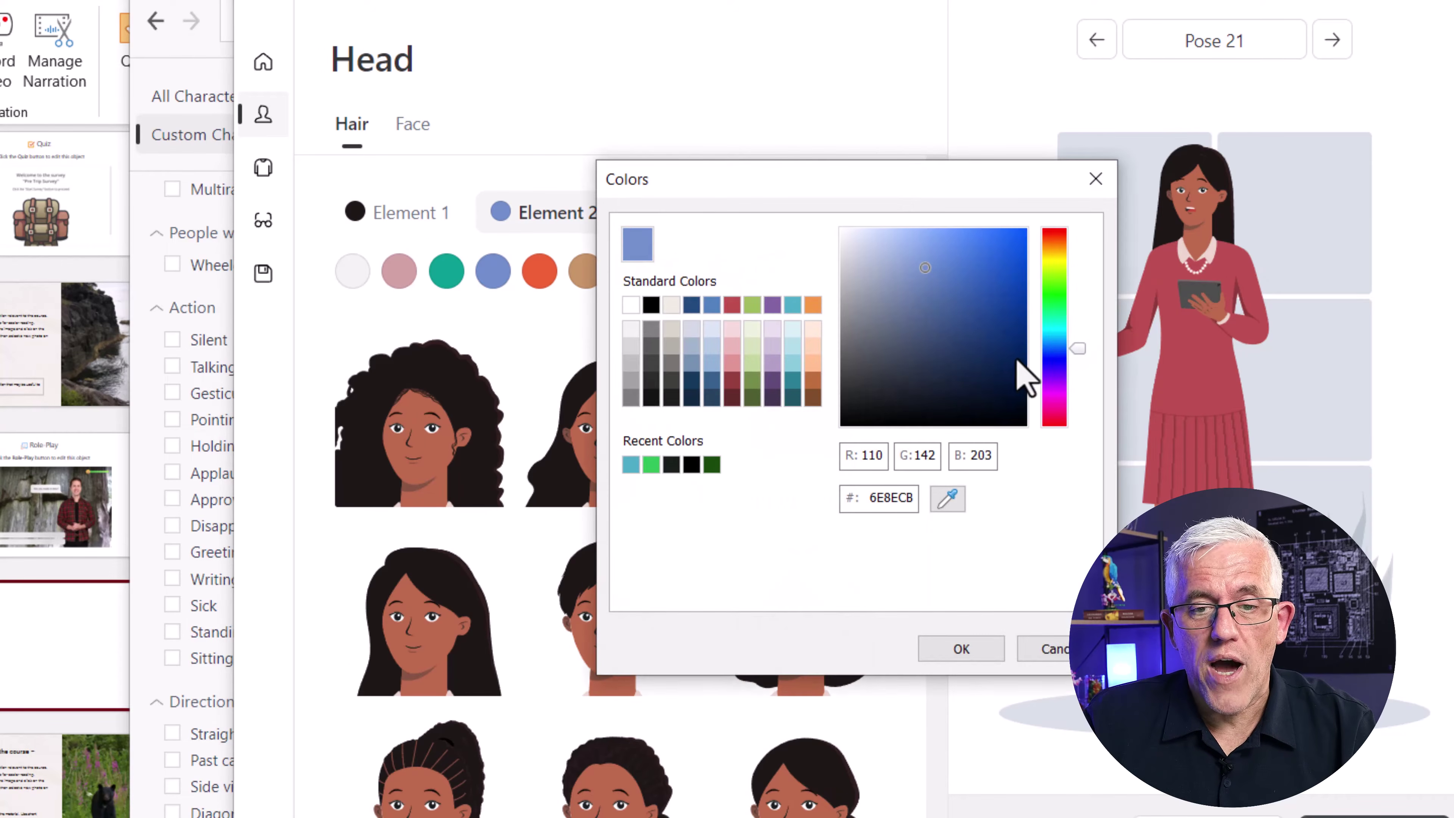
click(997, 363)
click(969, 359)
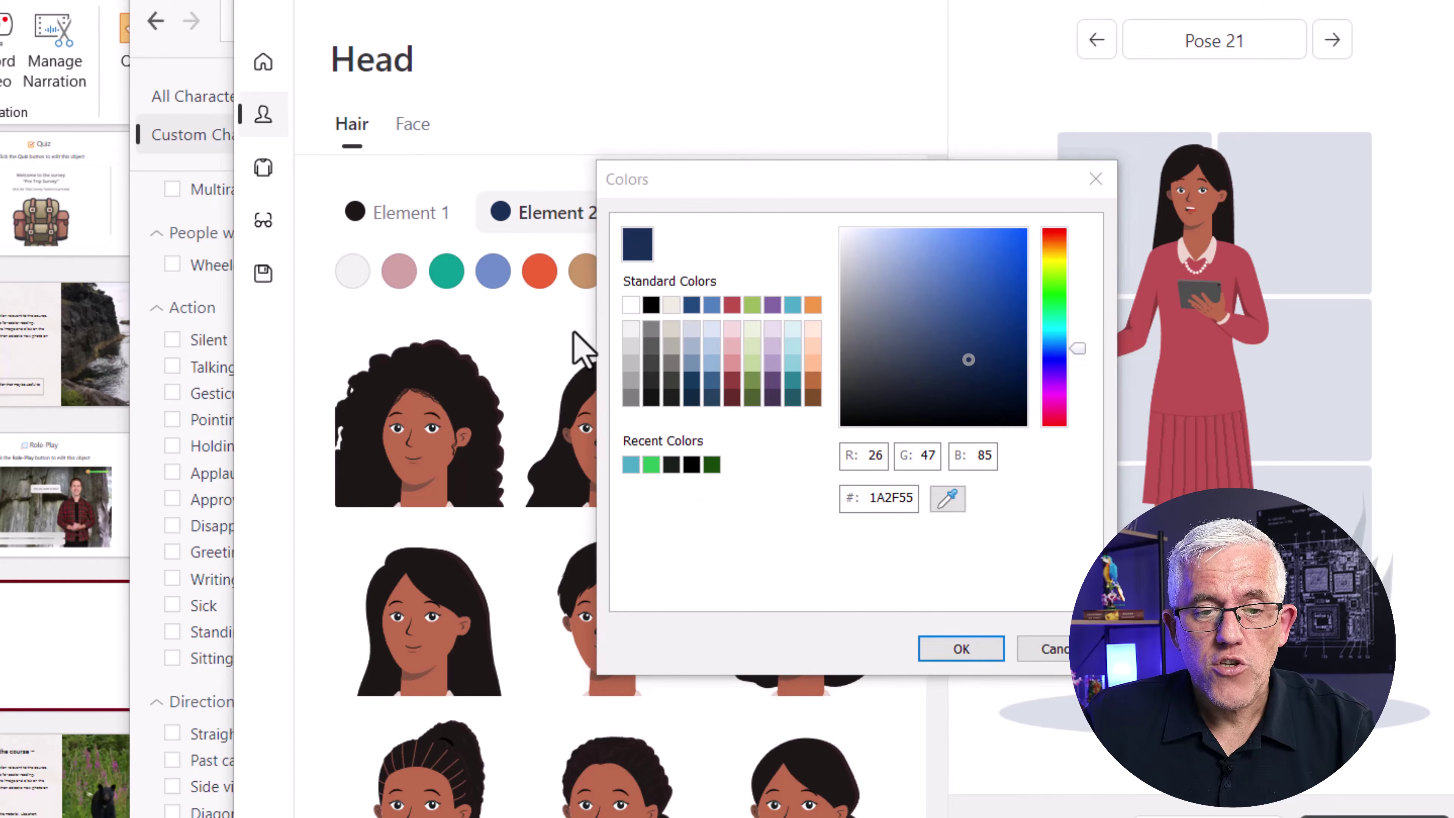
click(956, 653)
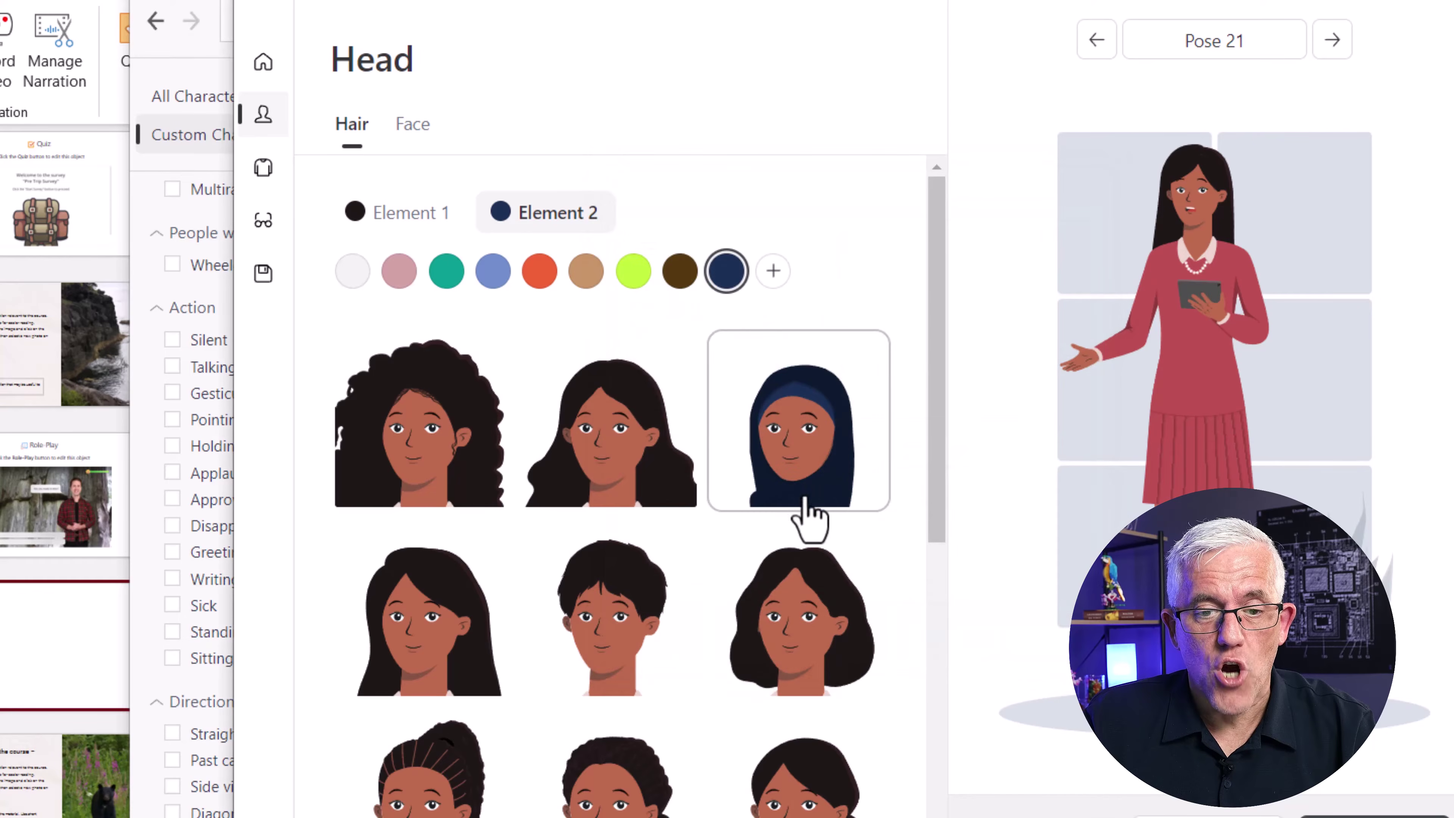
scroll(659, 619, down, 8)
scroll(650, 616, up, 8)
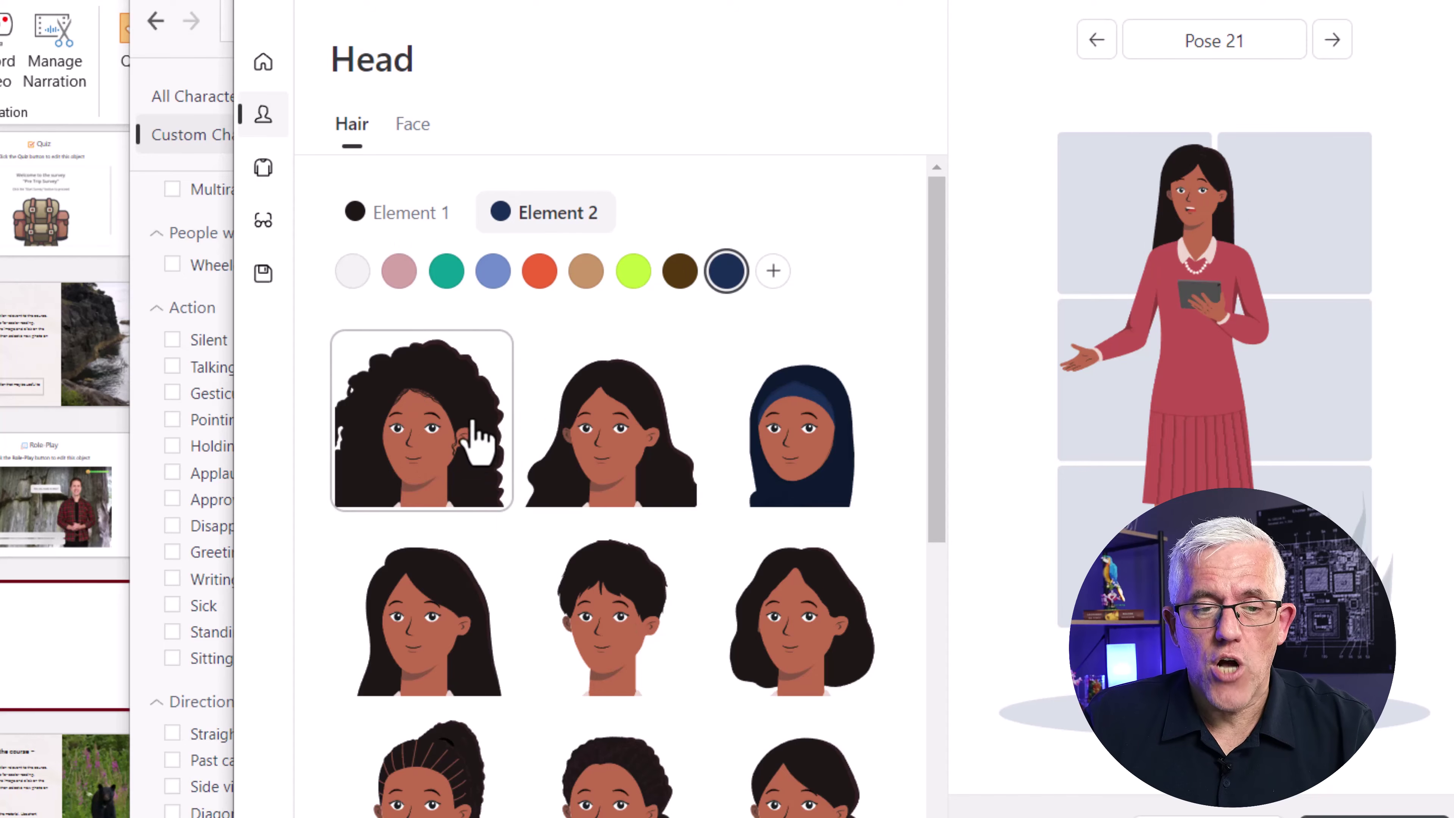
Try the green preset on the face's Element 1, and set that element's colour to the reddish-brown preset
click(414, 127)
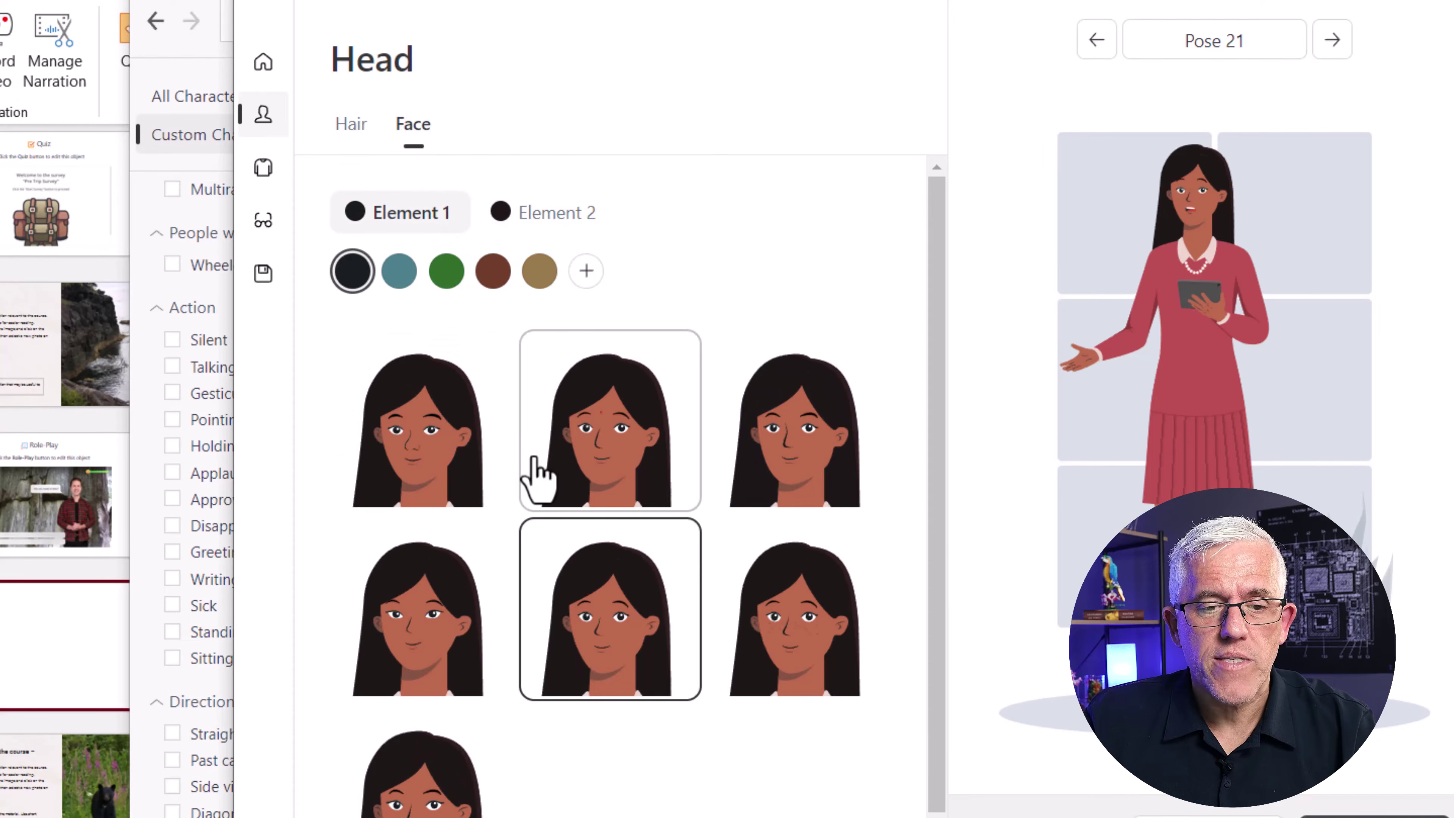
click(446, 272)
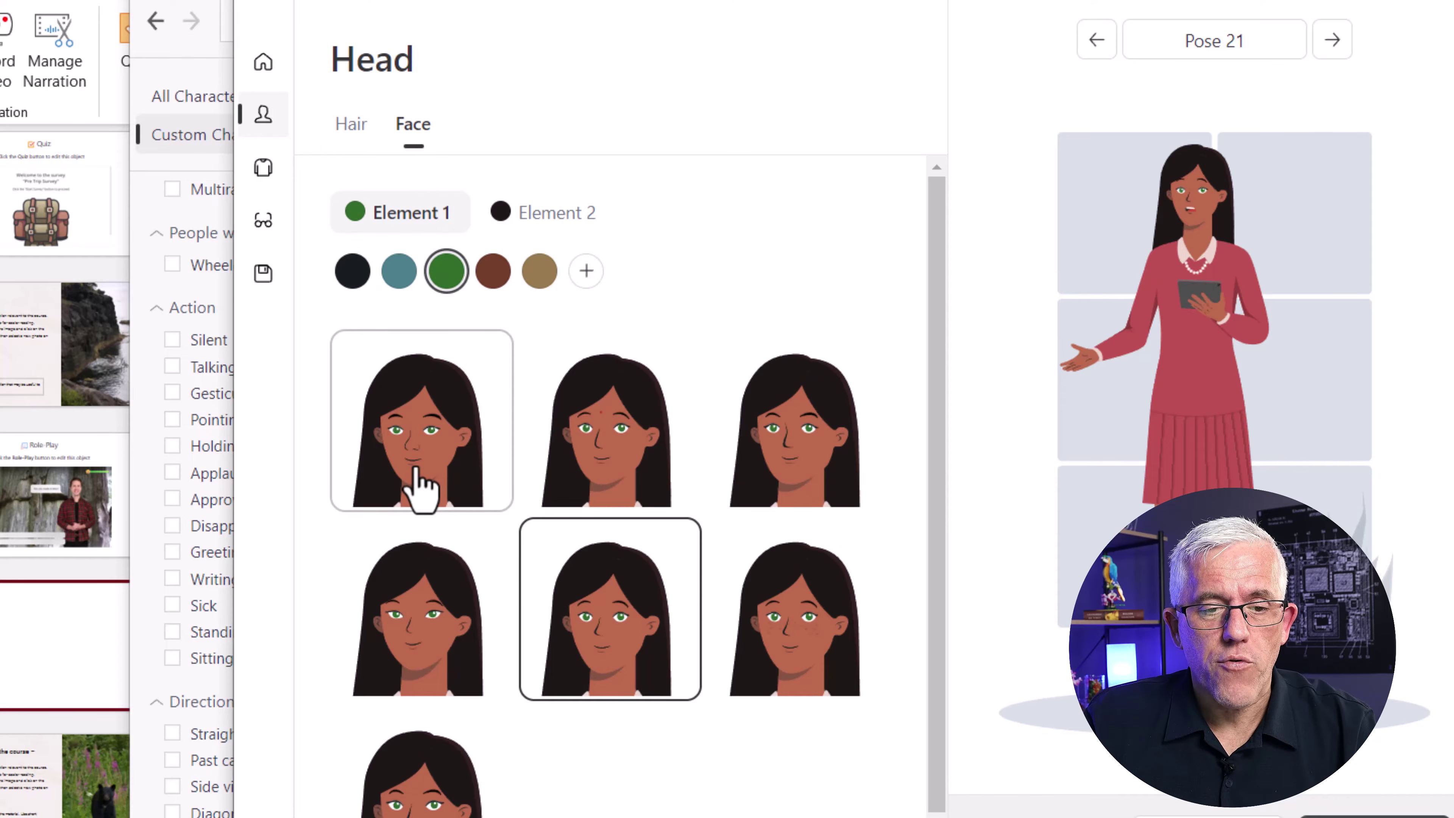
click(493, 274)
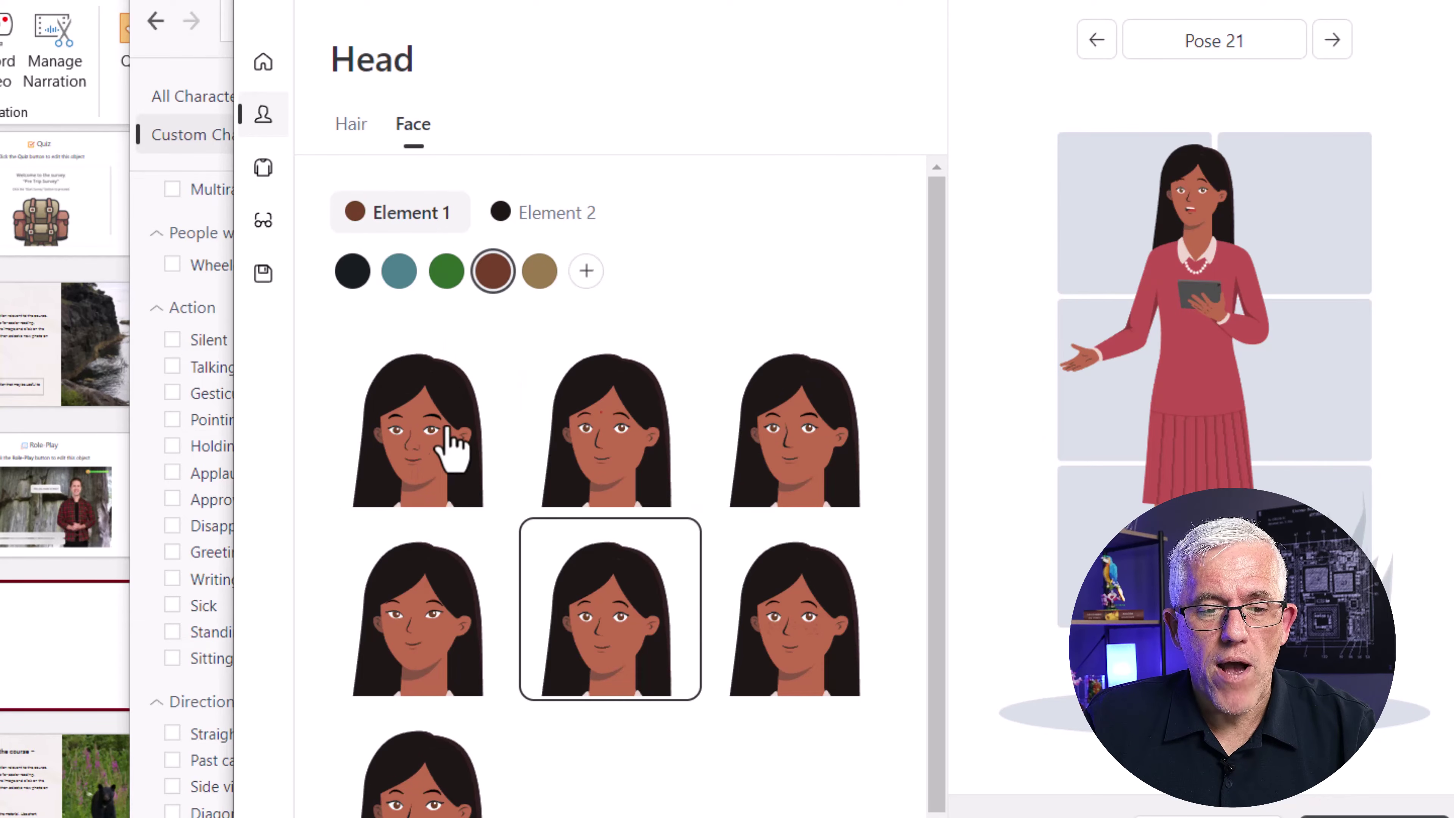
Try a custom white FFFFFF as the face's Element 1 colour, discard it, and look at the Element 2 presets
click(577, 278)
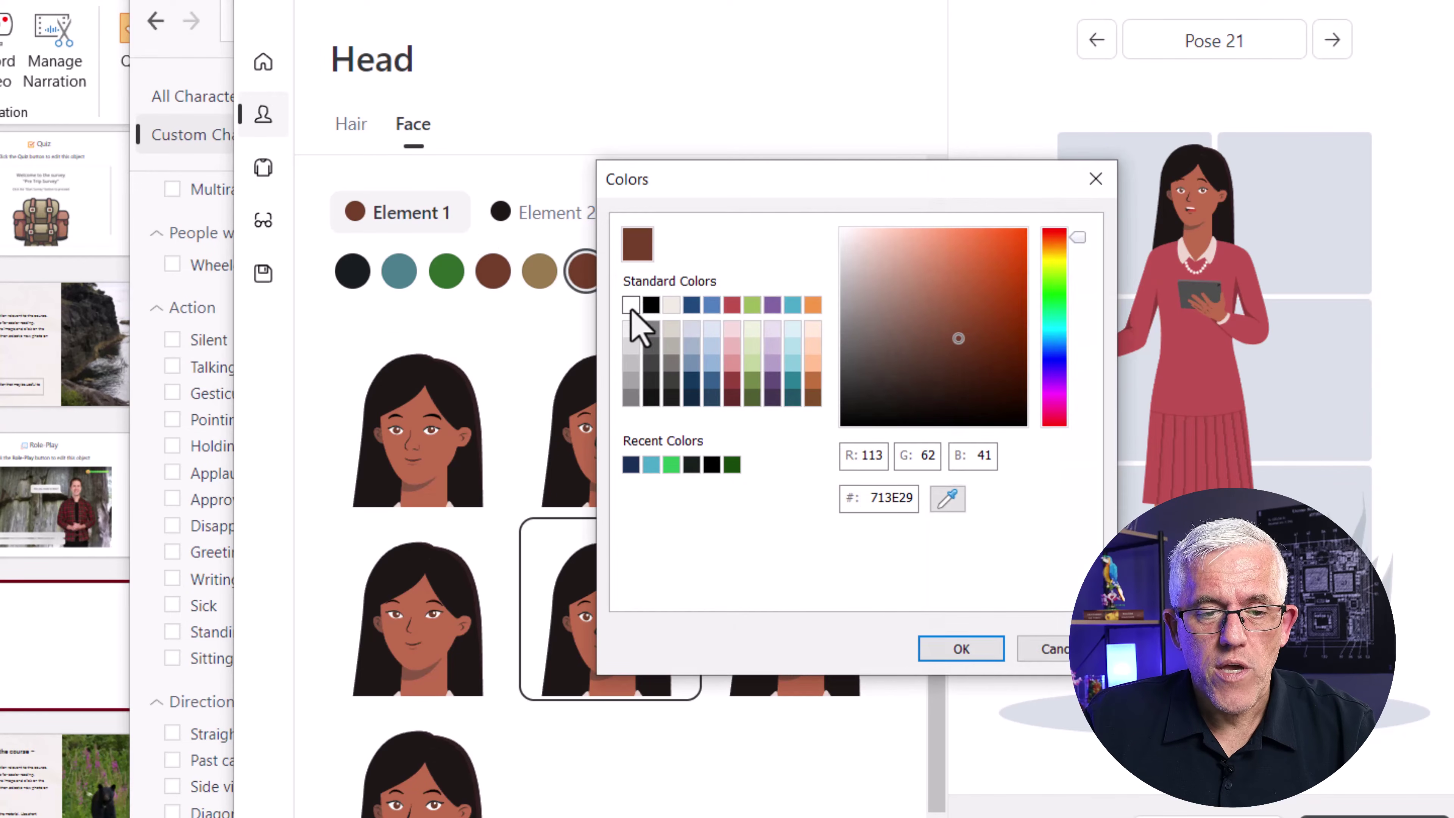
click(631, 306)
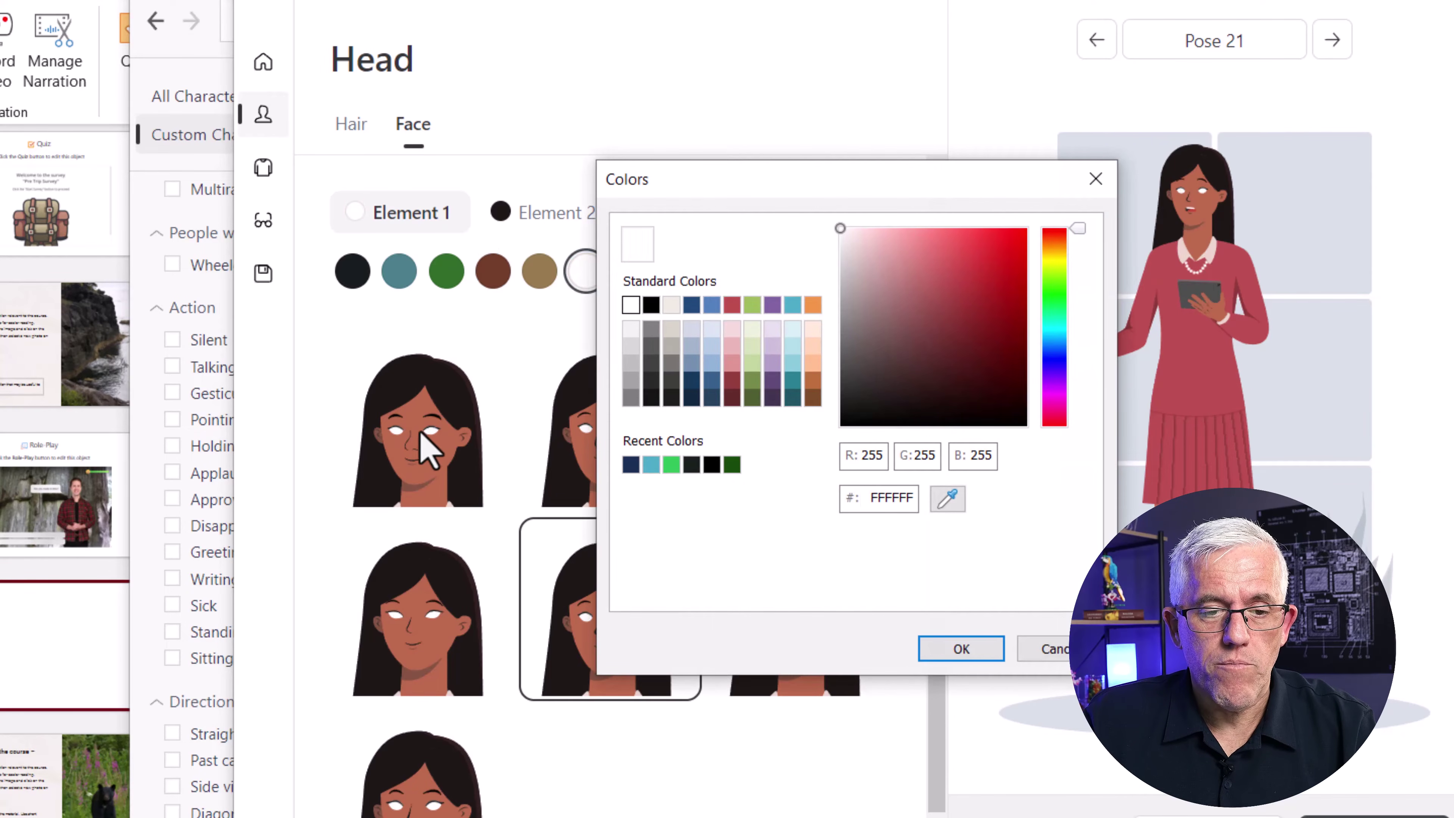
click(1041, 650)
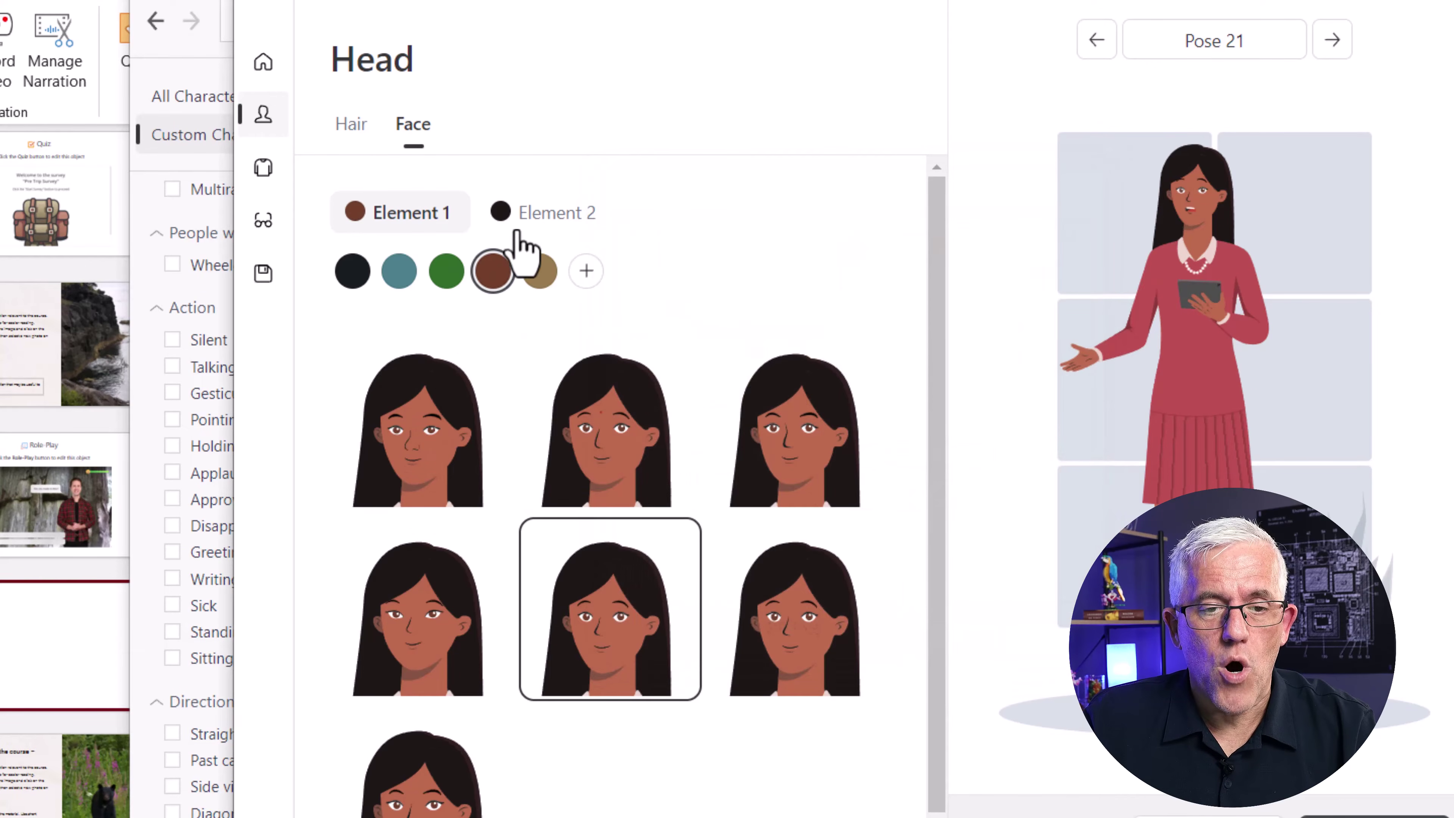
click(527, 216)
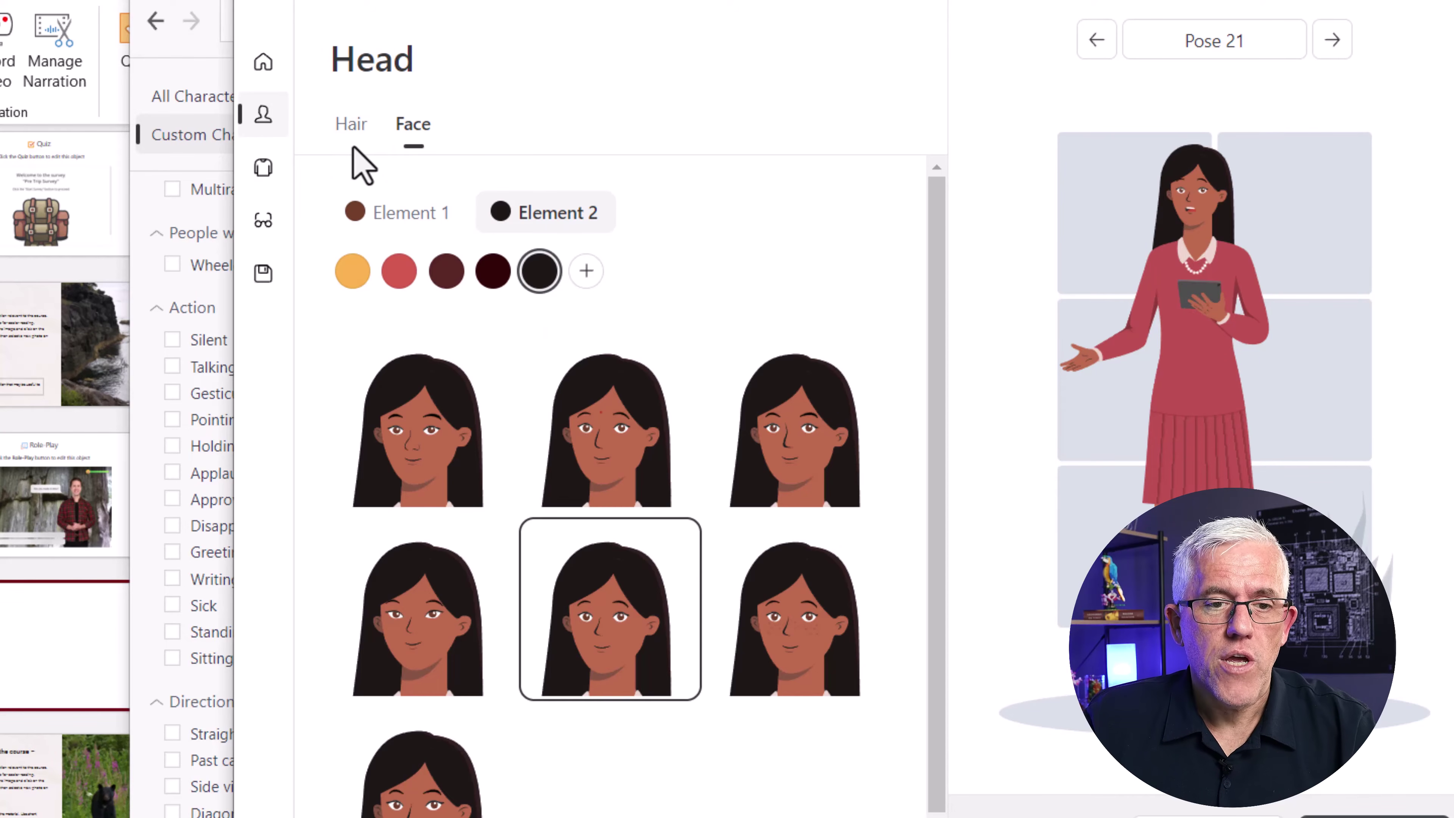
click(350, 131)
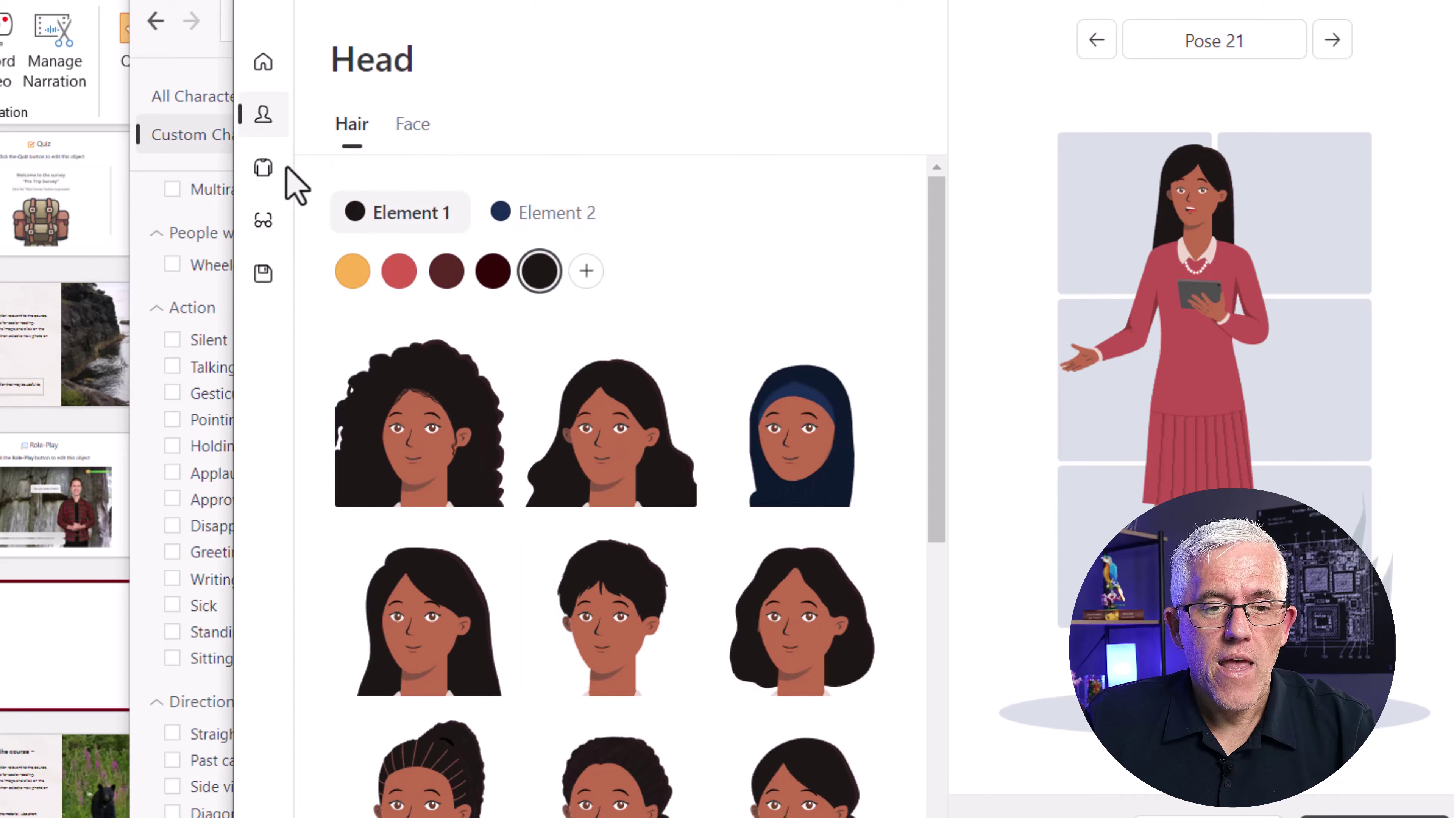
Dress the character in the open jacket over a collared shirt, with Element 2 in muted steel blue and Element 1 in pale blue
click(264, 172)
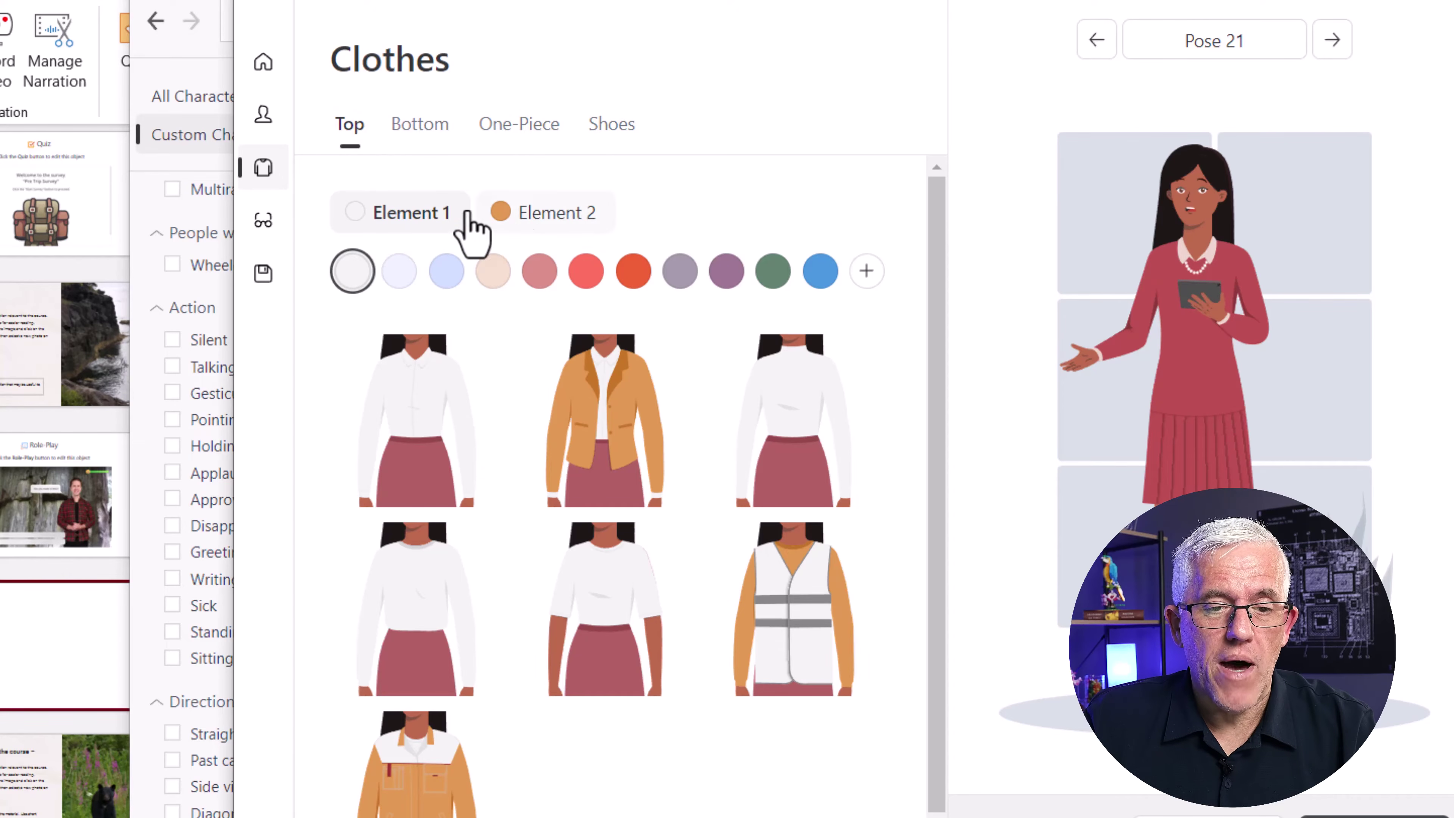
click(630, 425)
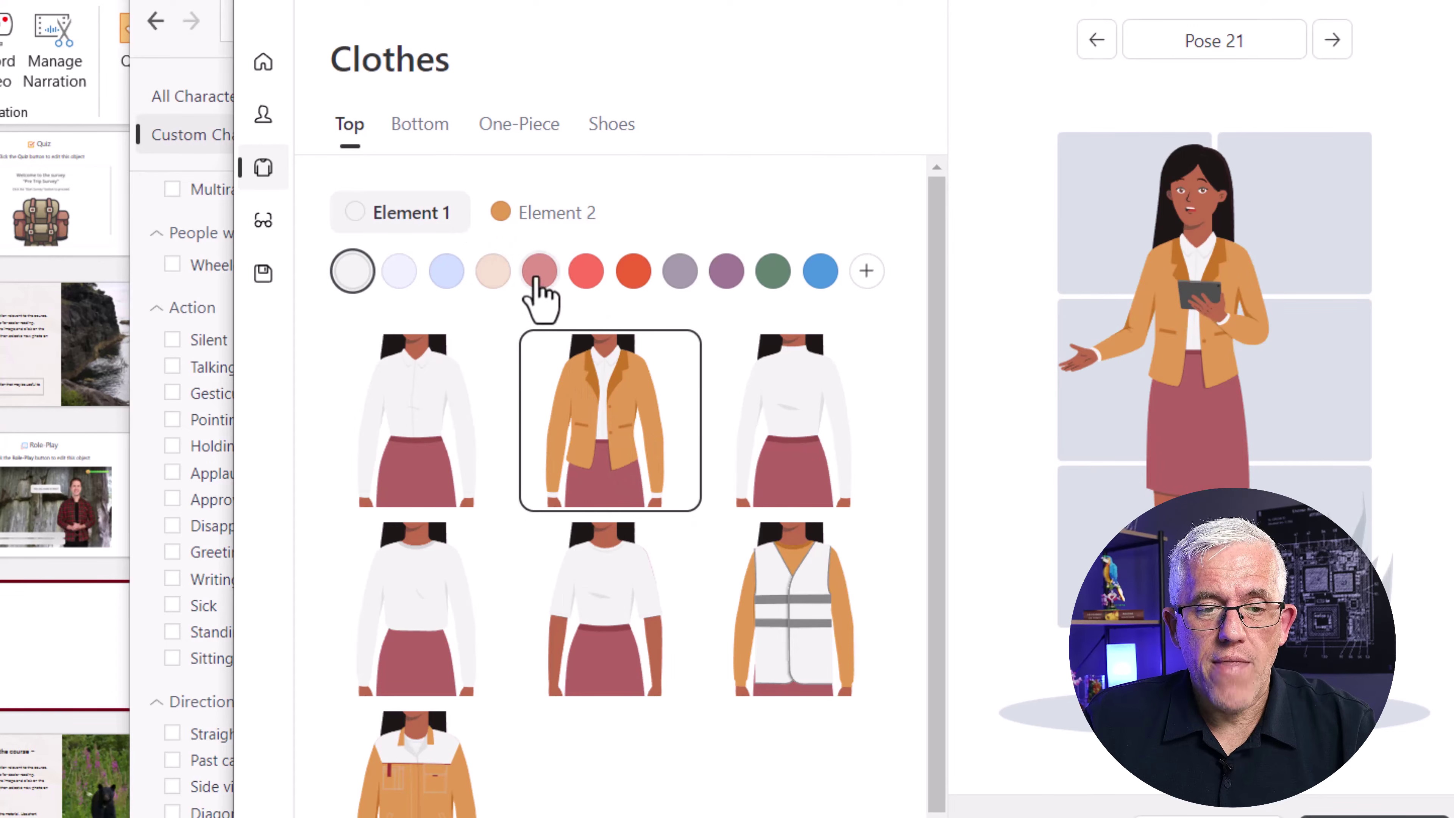
click(557, 218)
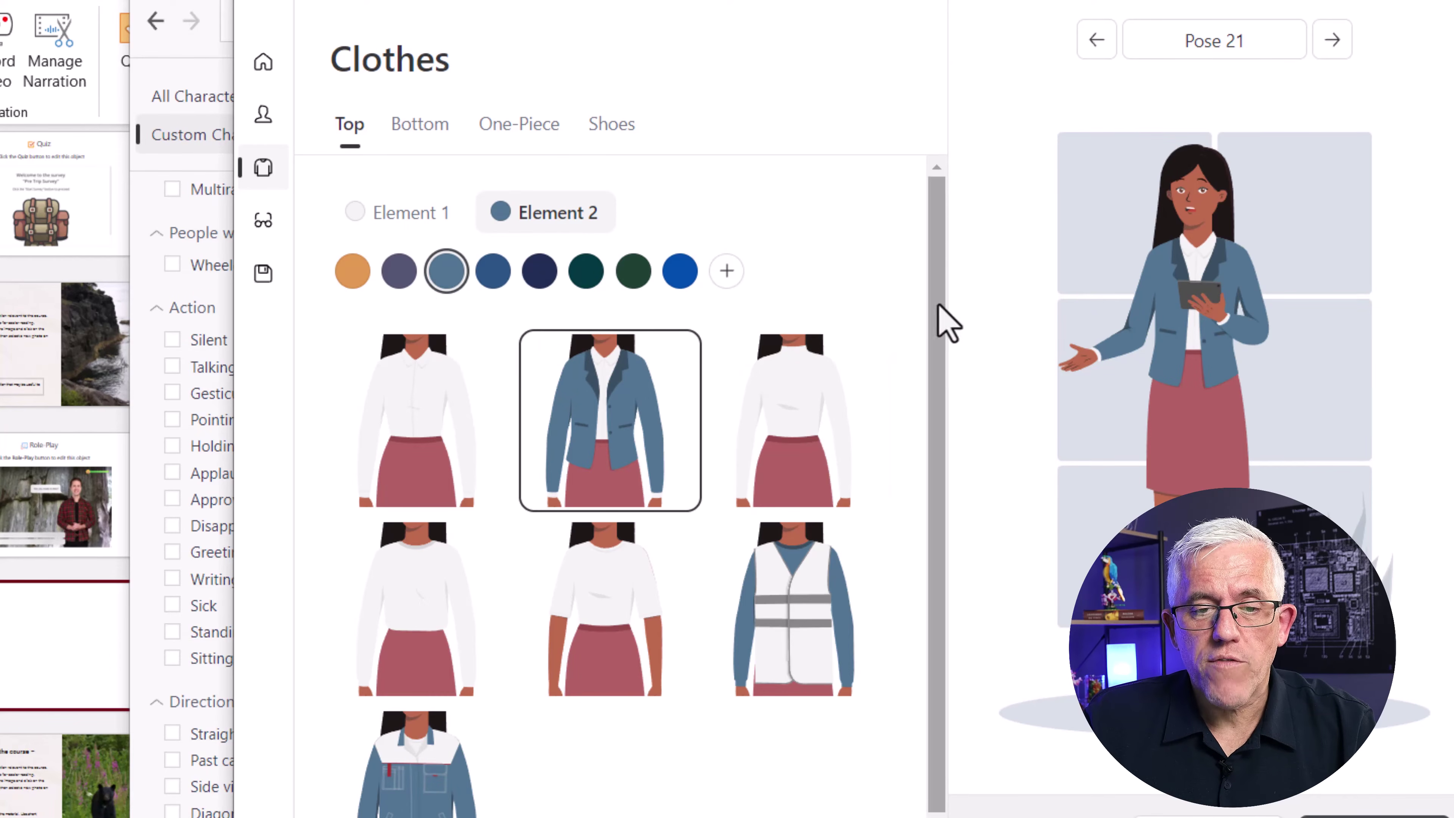
click(401, 218)
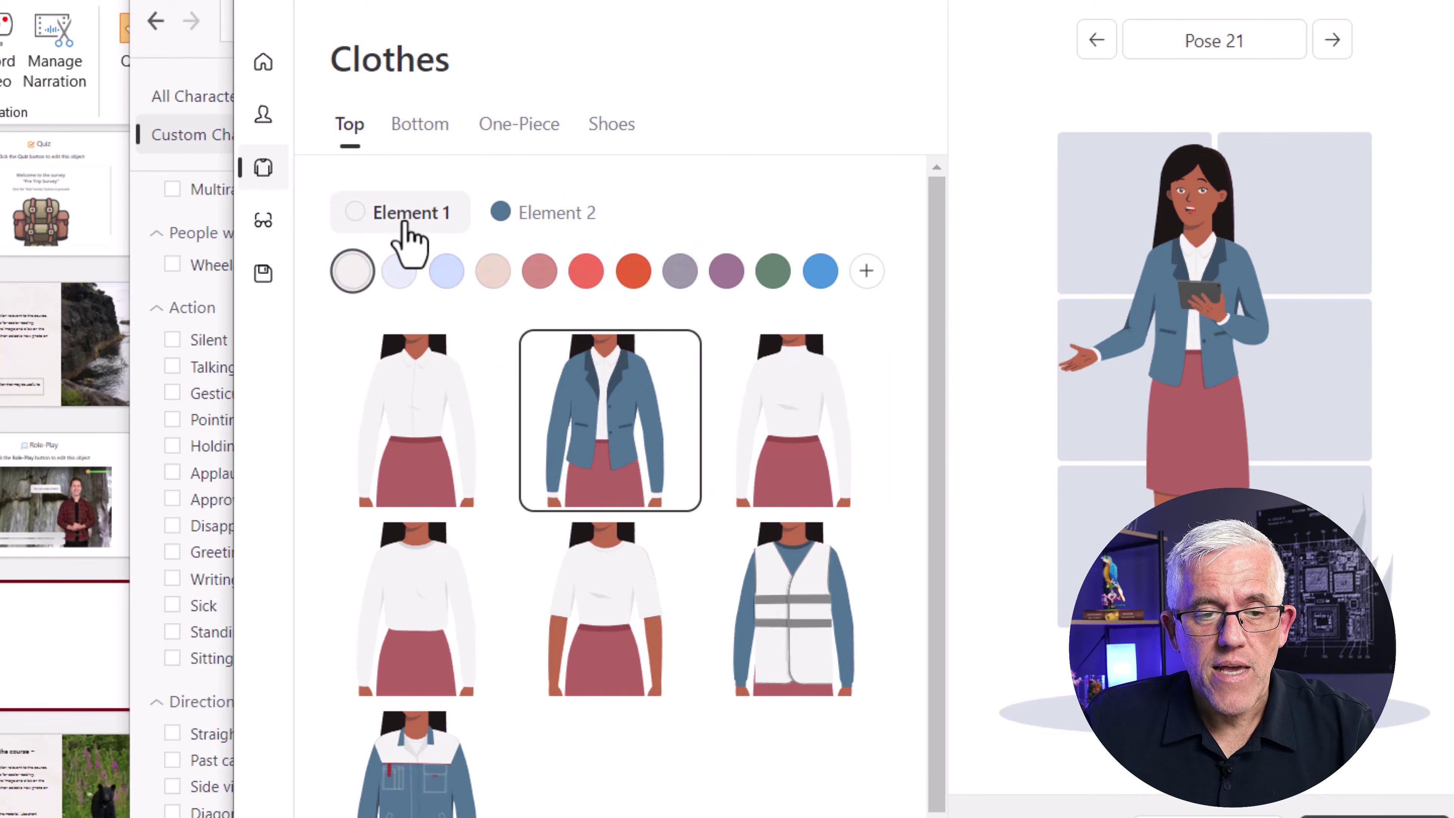
click(446, 274)
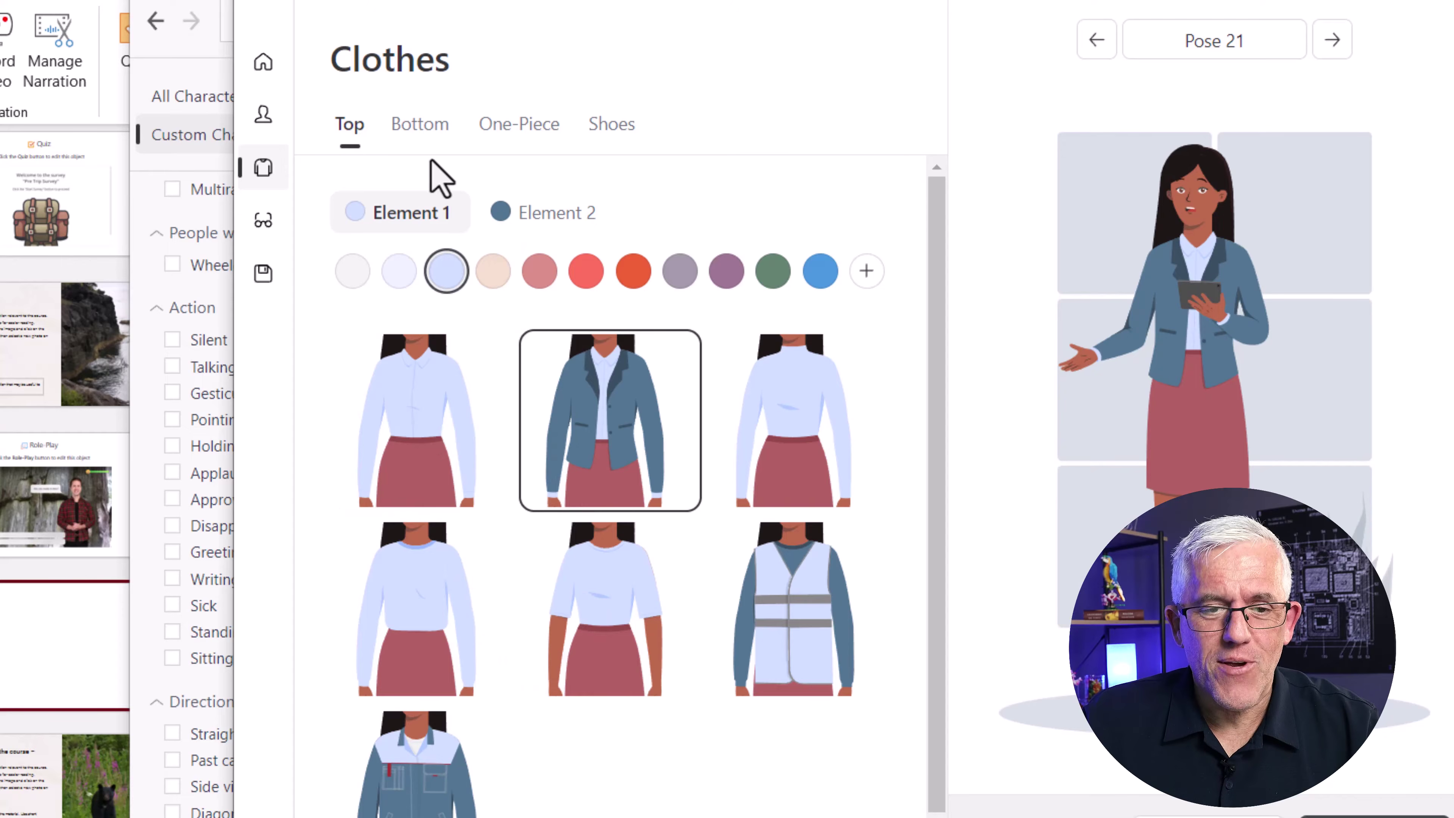
Change the character's bottoms to the trousers directly below the short skirt style and colour them with the grey preset
click(417, 137)
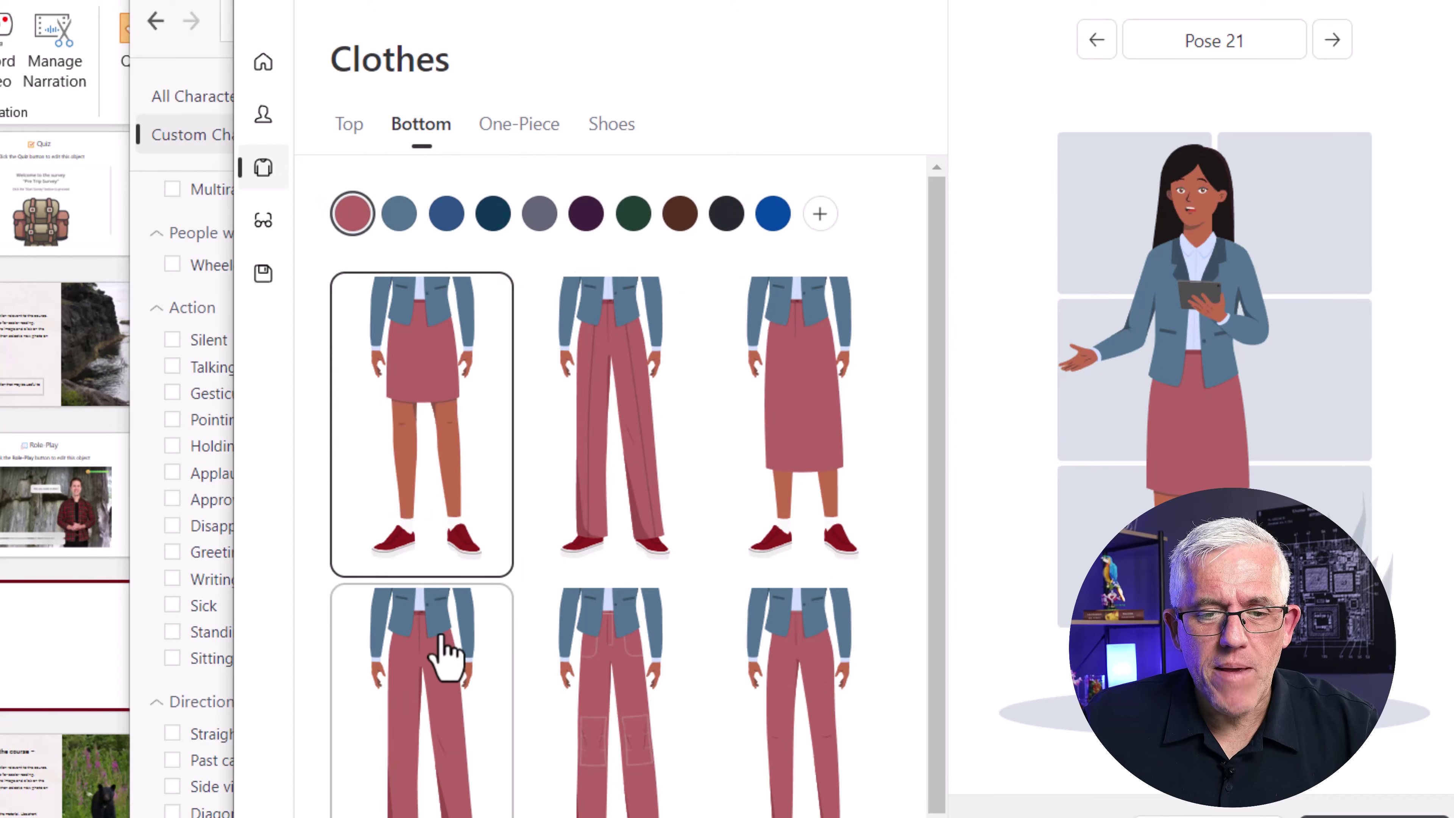
click(453, 774)
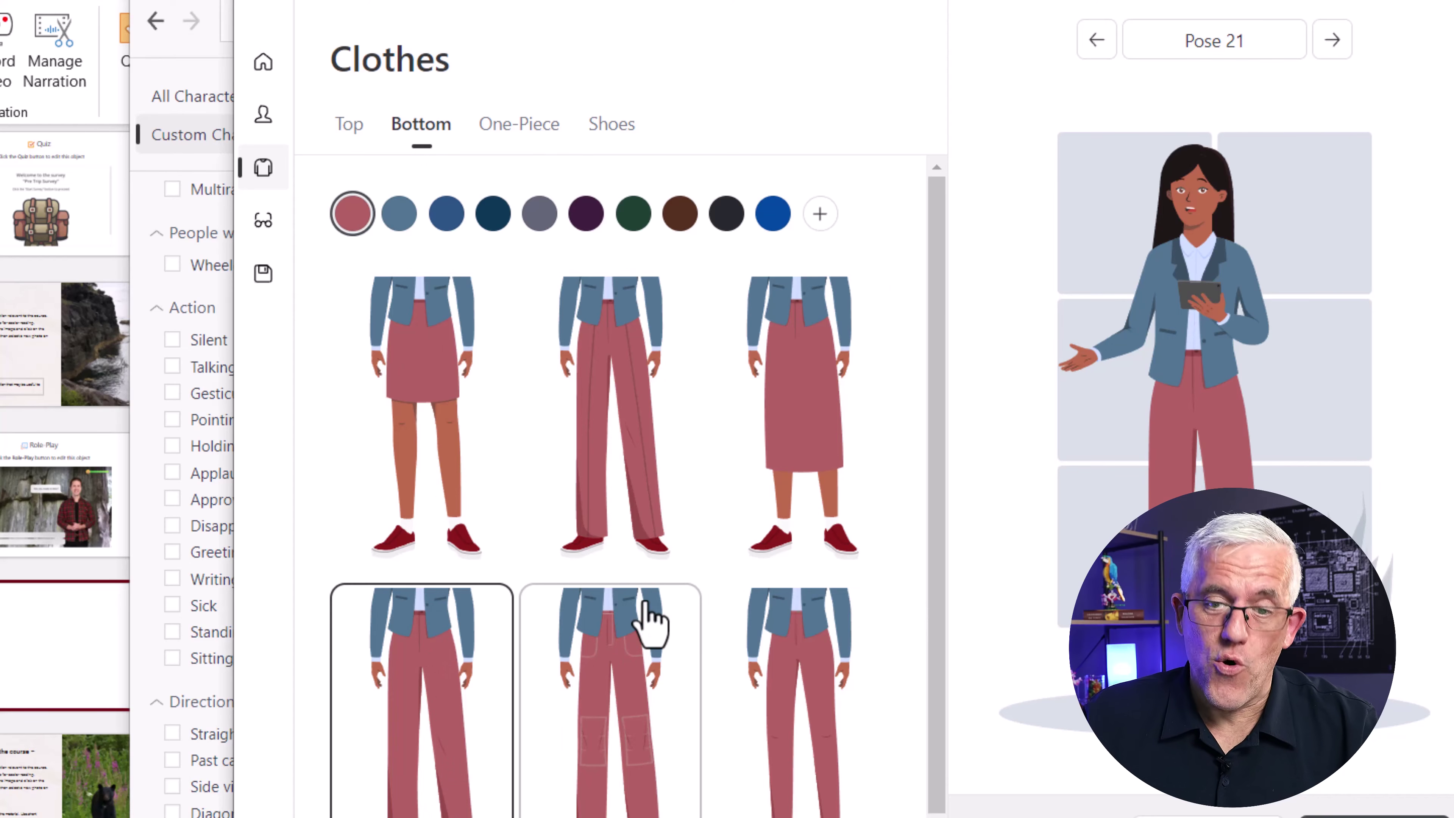
click(539, 216)
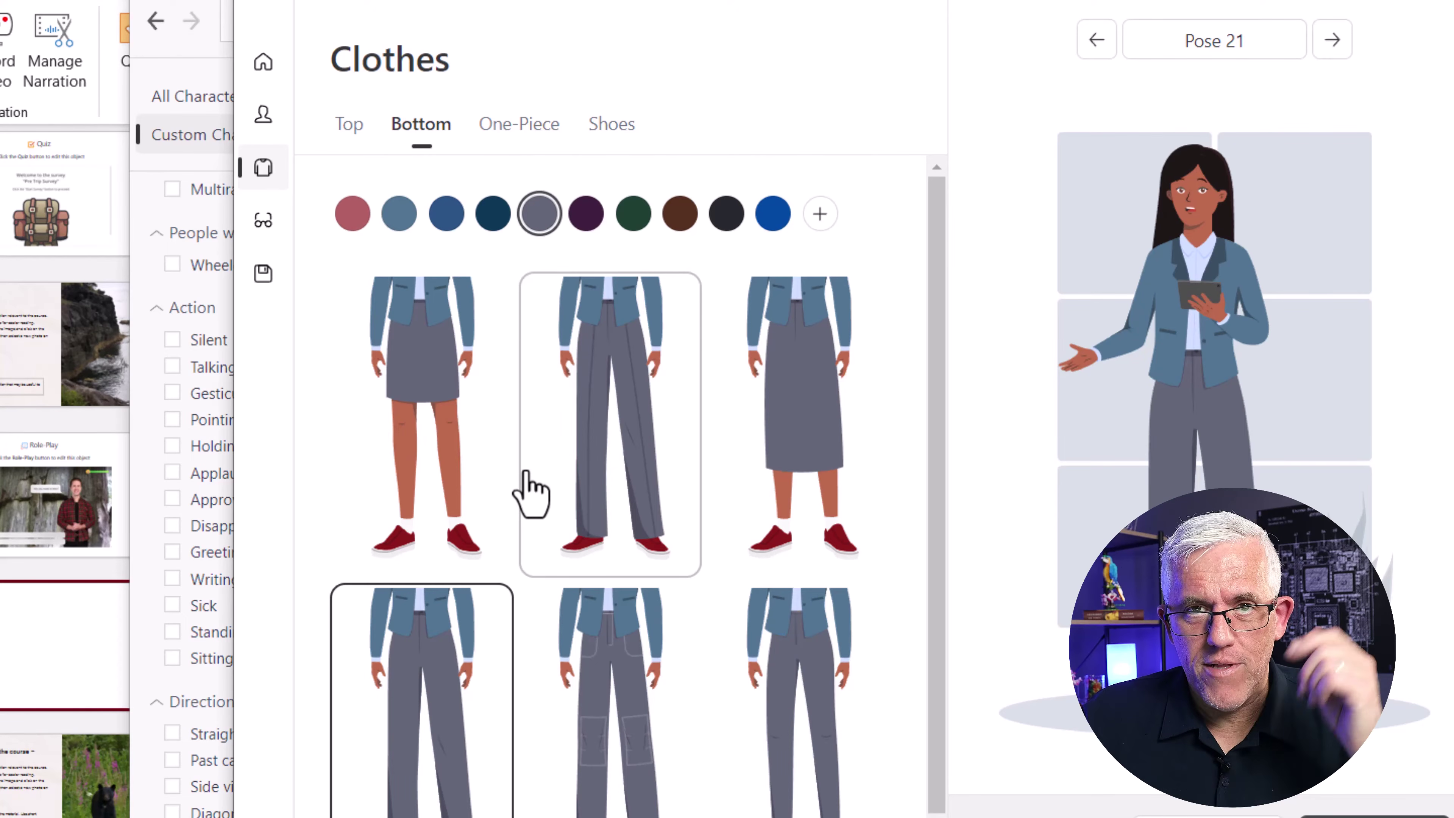
click(820, 214)
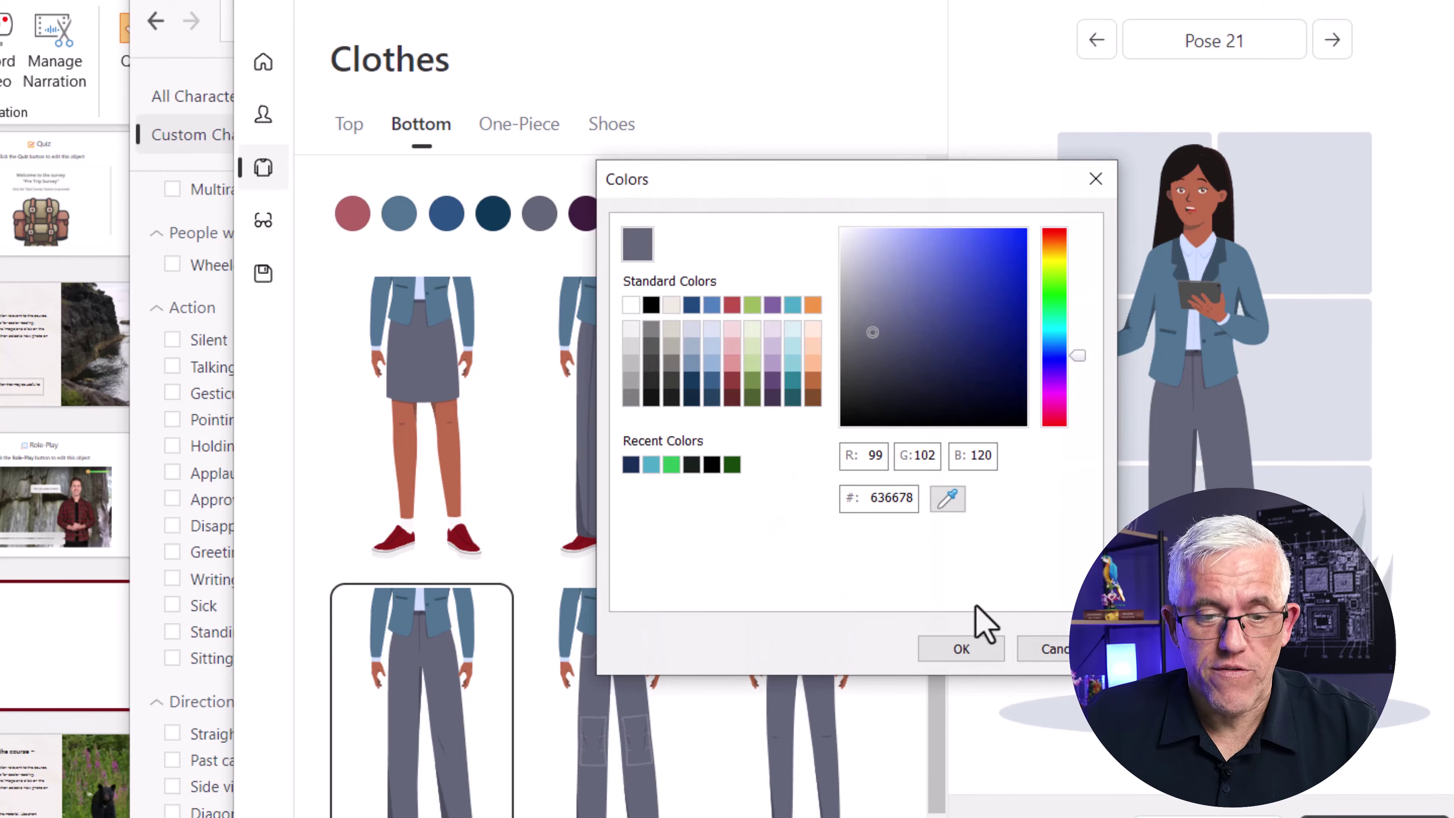
click(1048, 646)
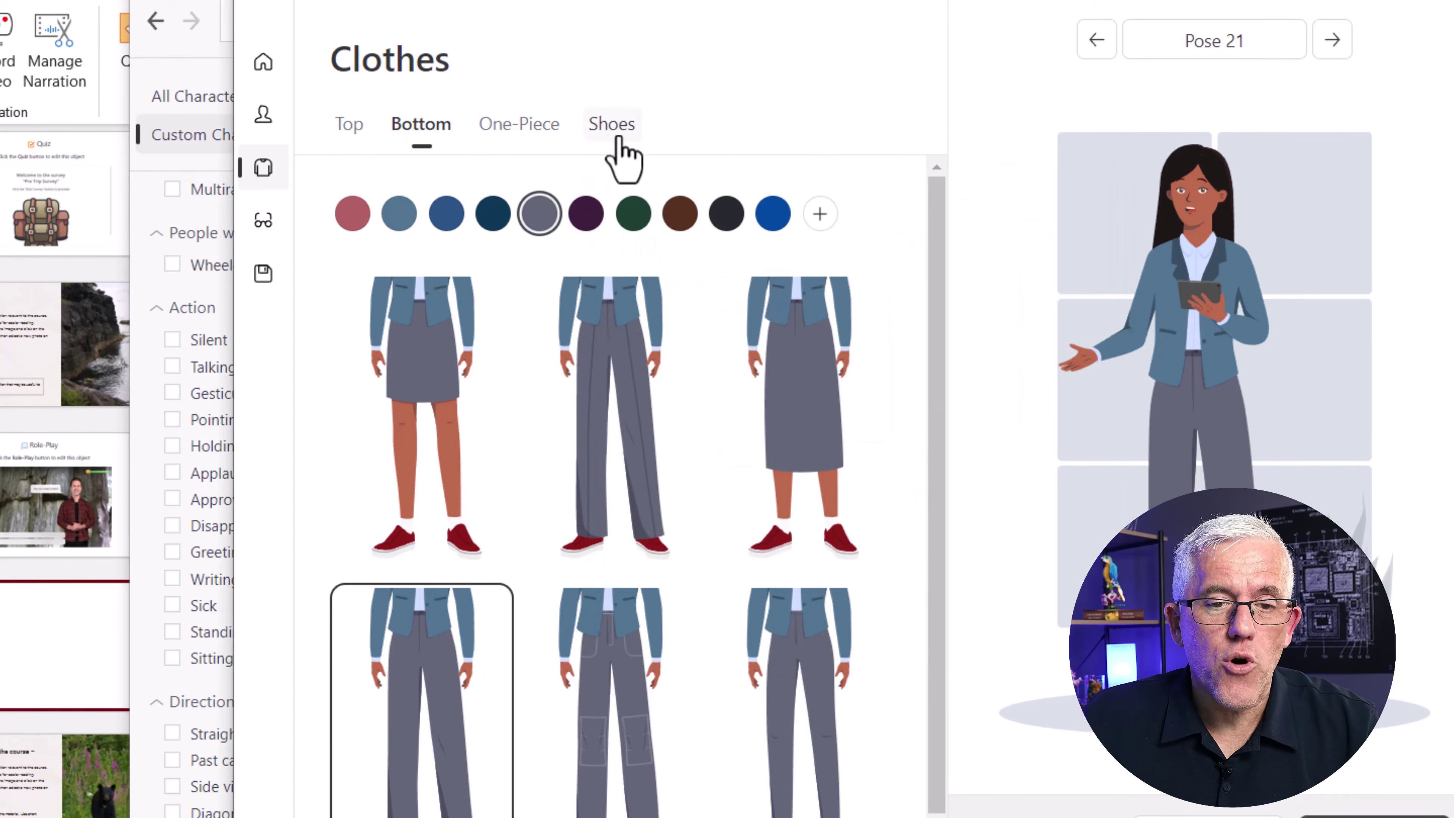
Set the one-piece outfits' Element 3 colour to gold and their Element 2 colour to the slate grey preset
click(522, 125)
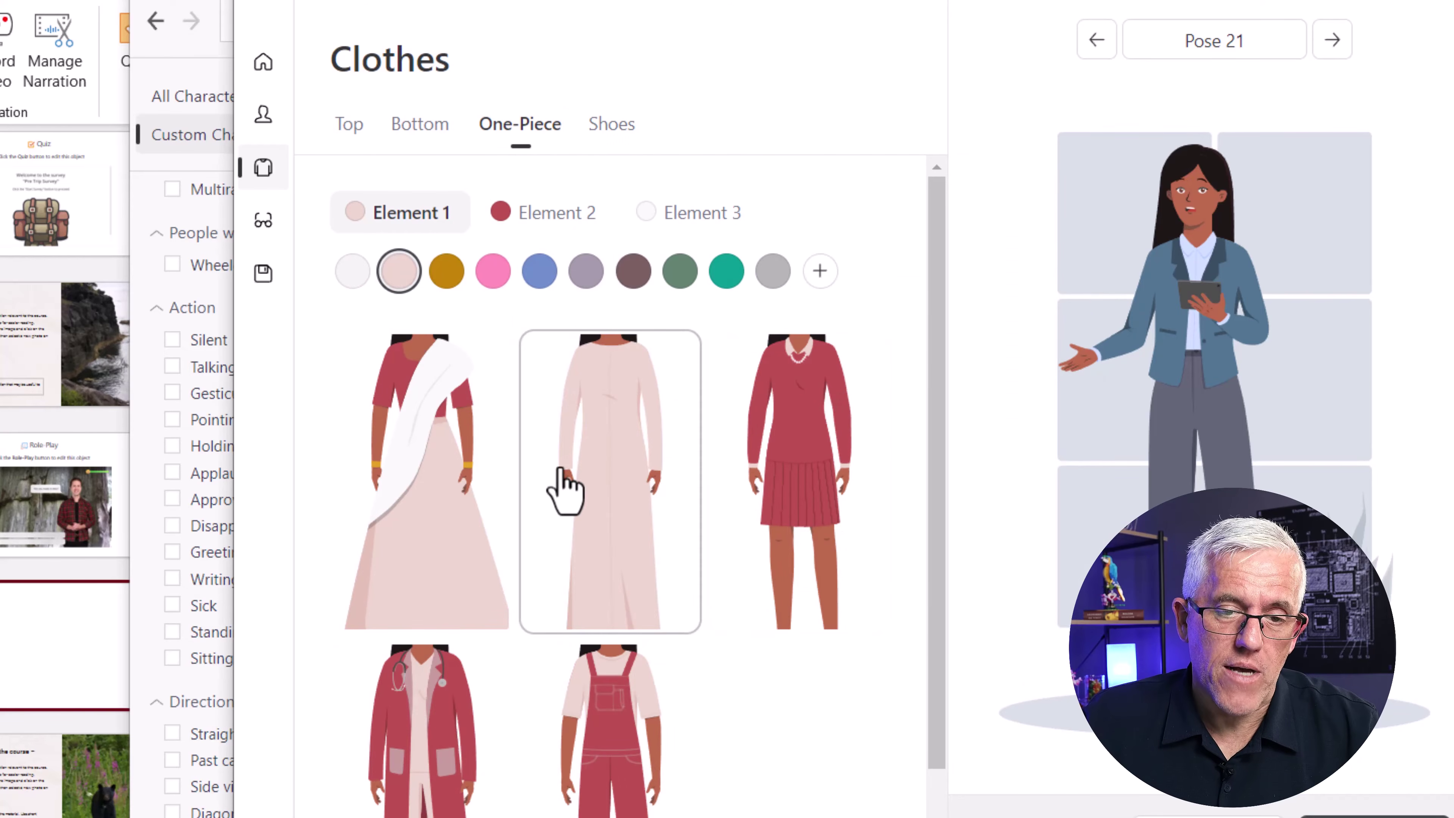
click(536, 226)
click(703, 226)
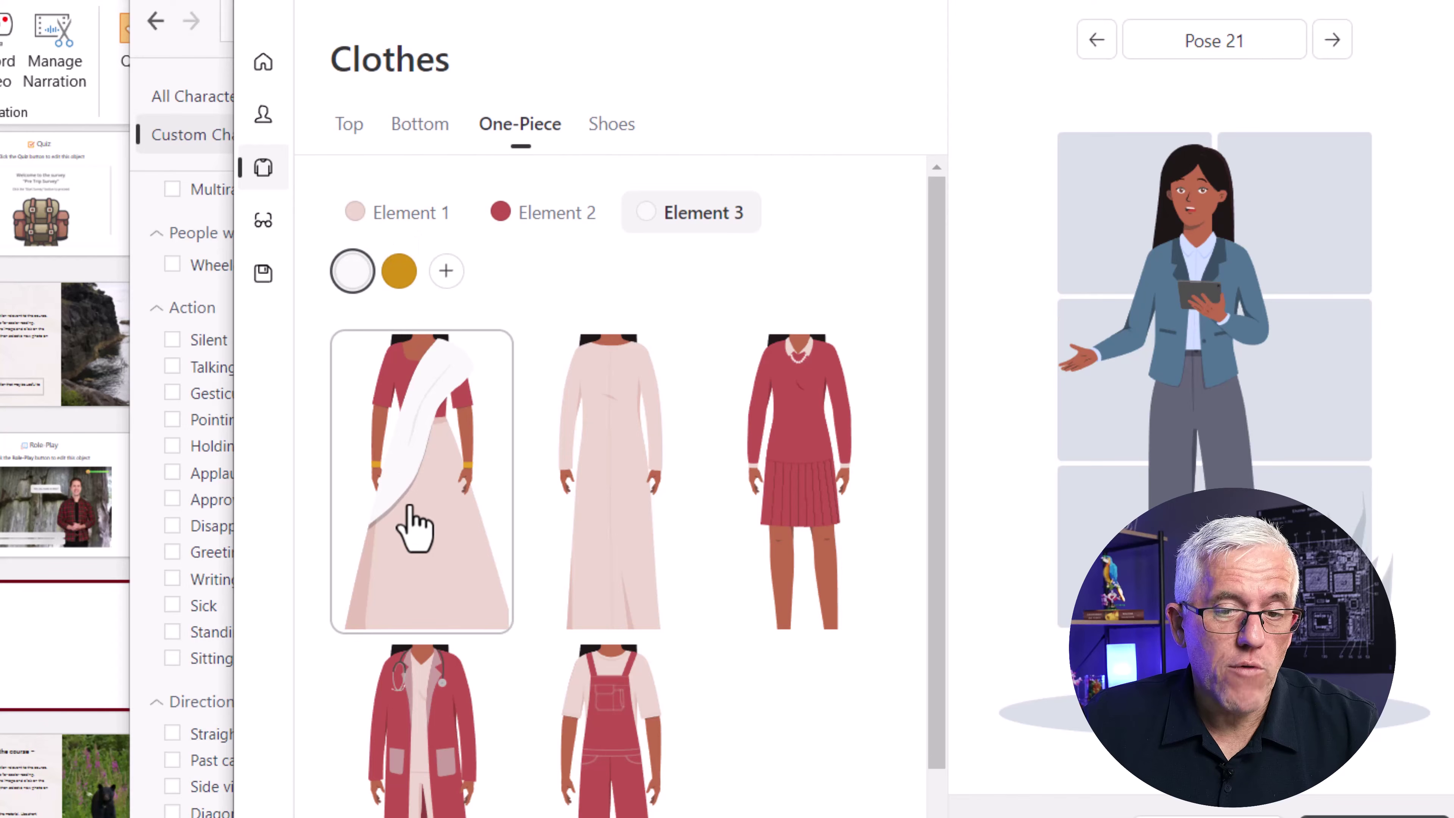
click(413, 271)
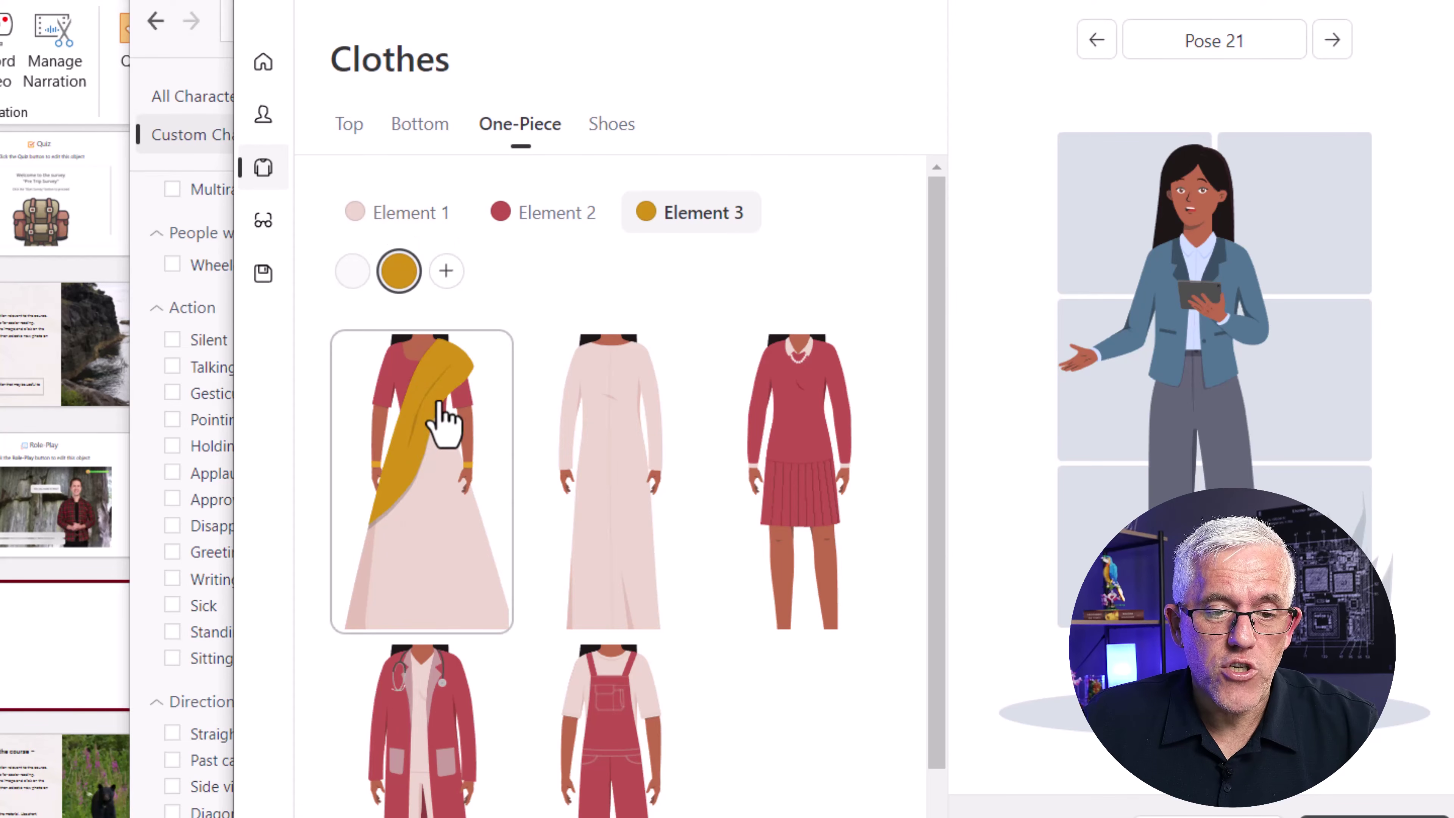
click(514, 230)
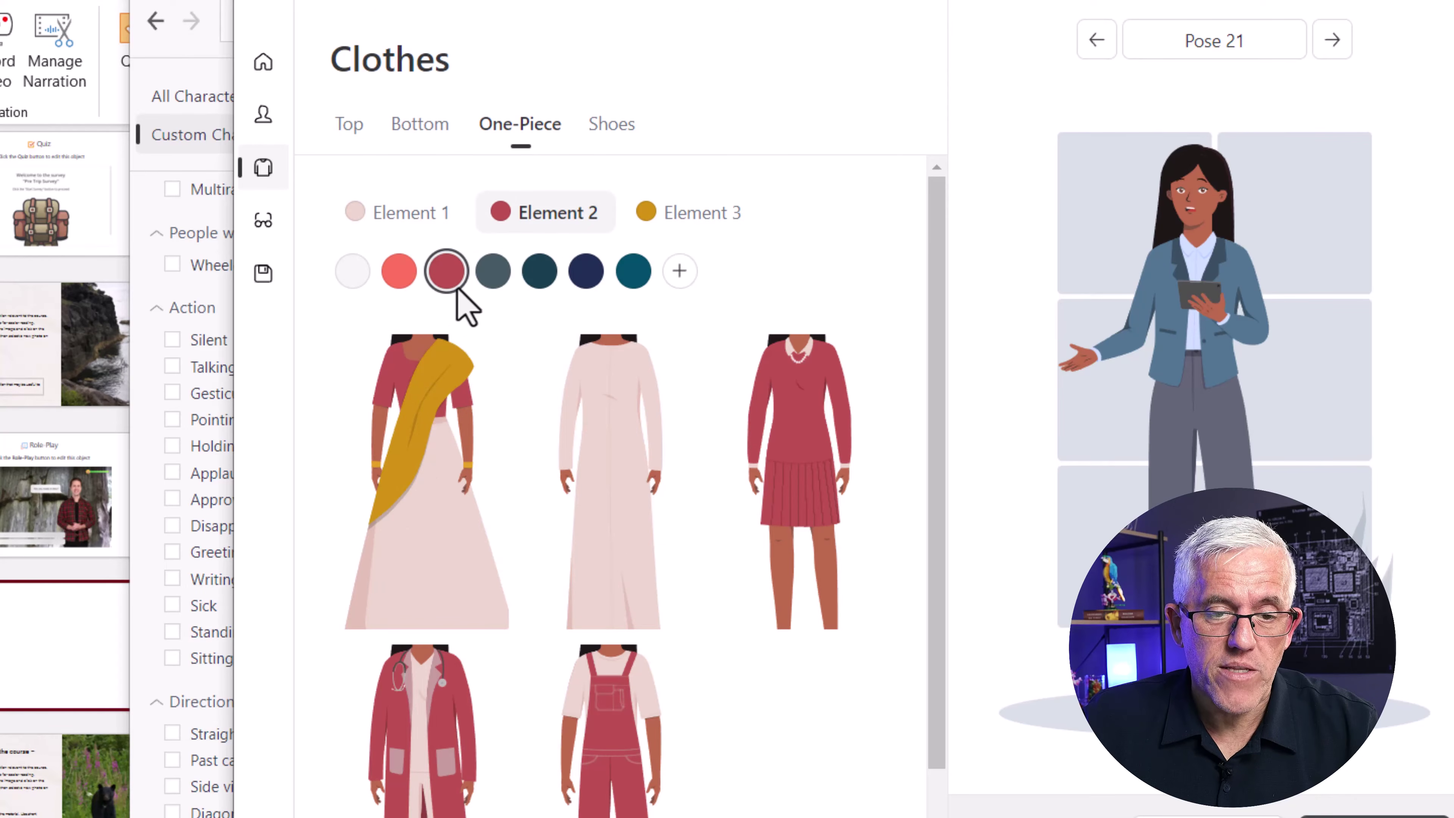
click(492, 271)
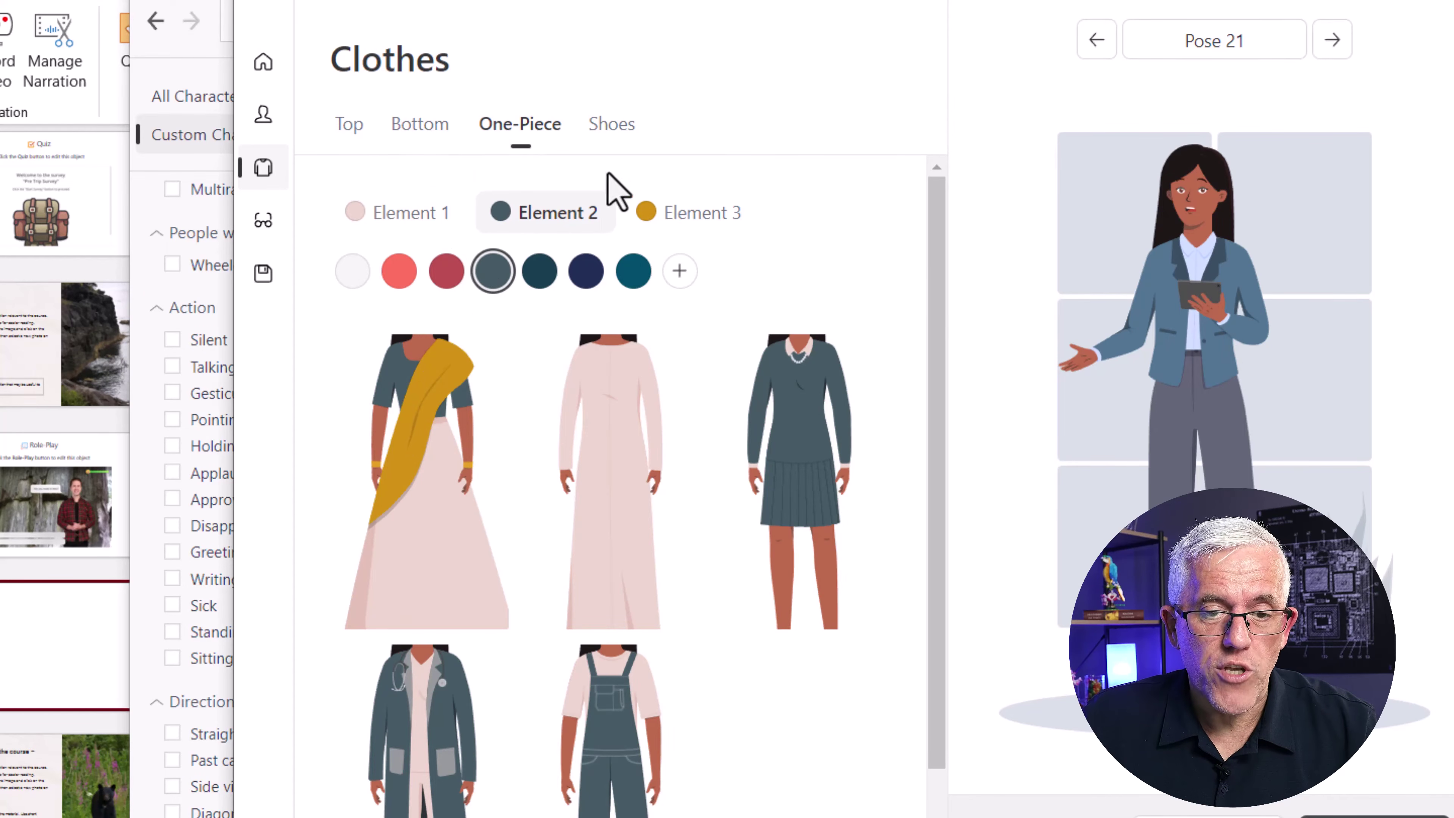
Try the high heels on the character, switch to the flat pumps and set the shoes' Element 1 colour to navy
click(608, 147)
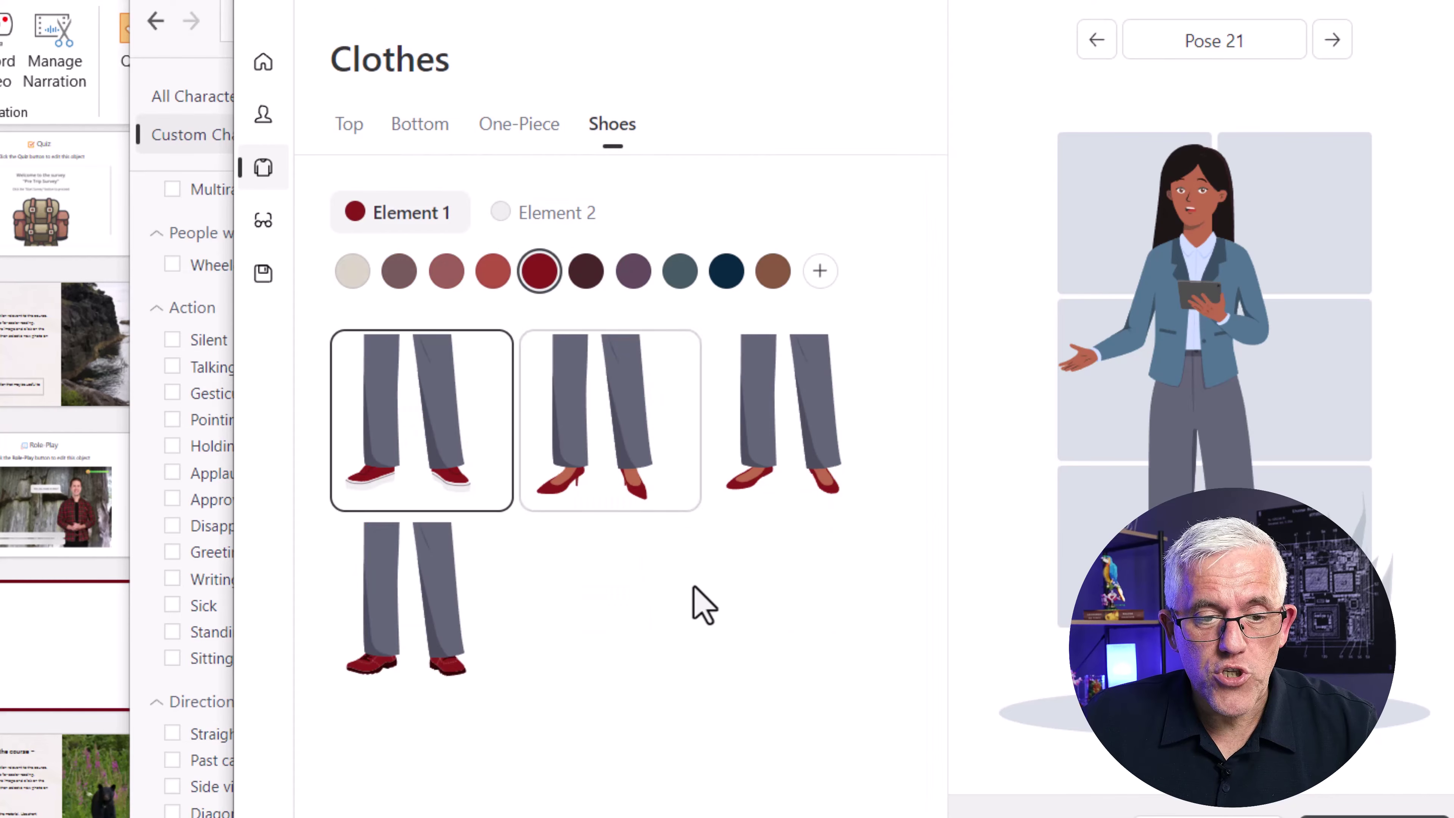
click(611, 464)
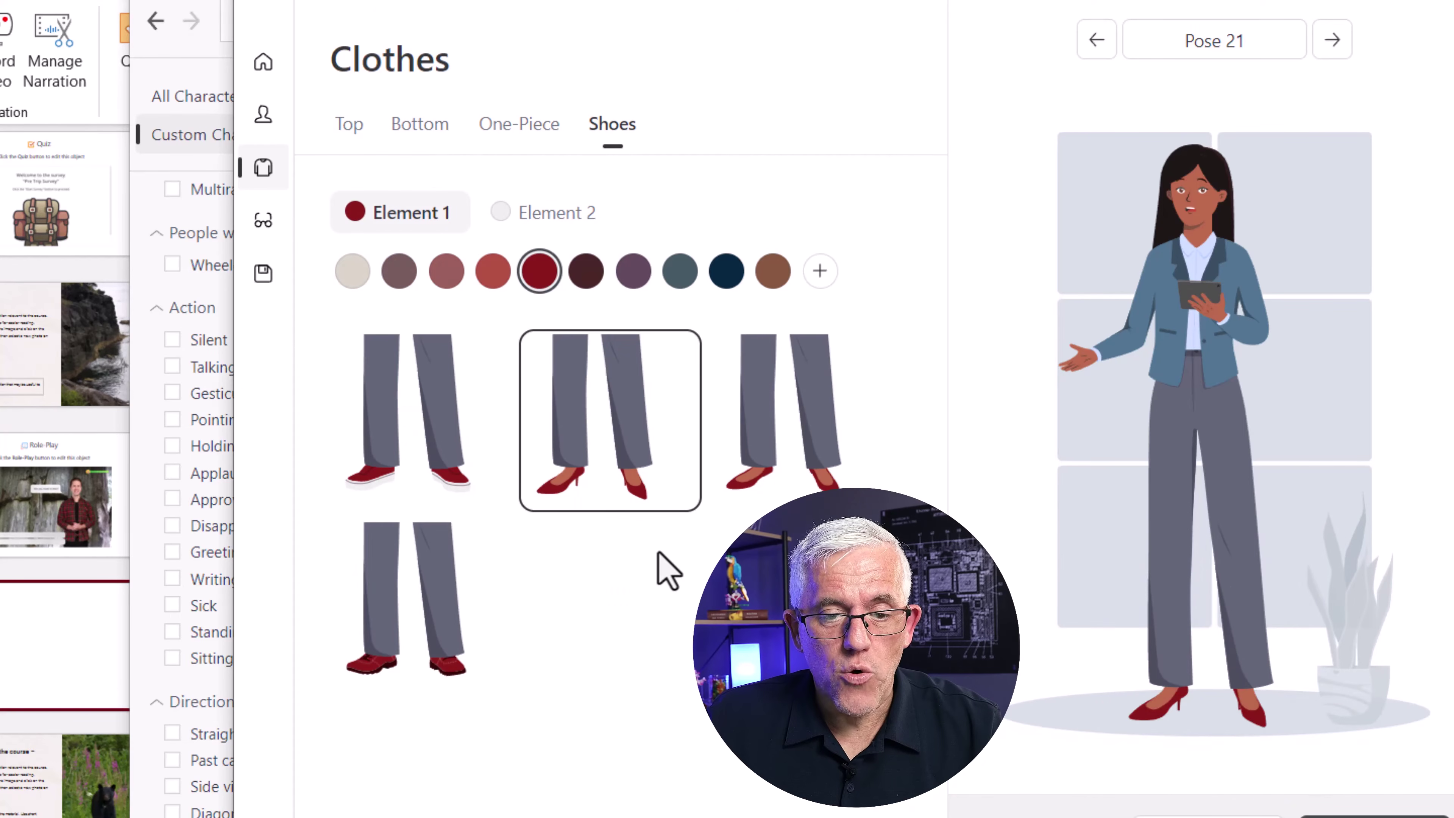
click(789, 414)
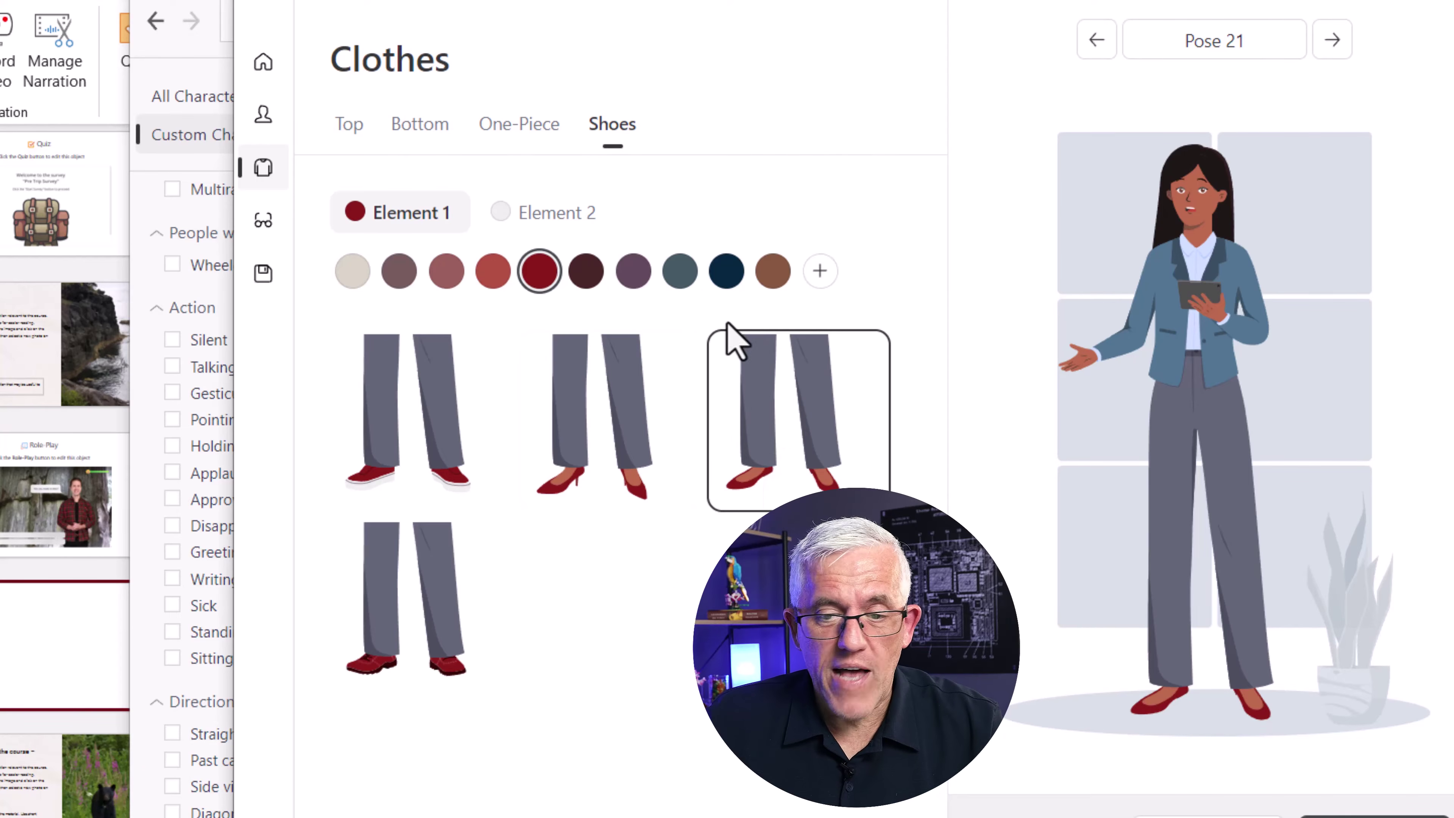
click(719, 280)
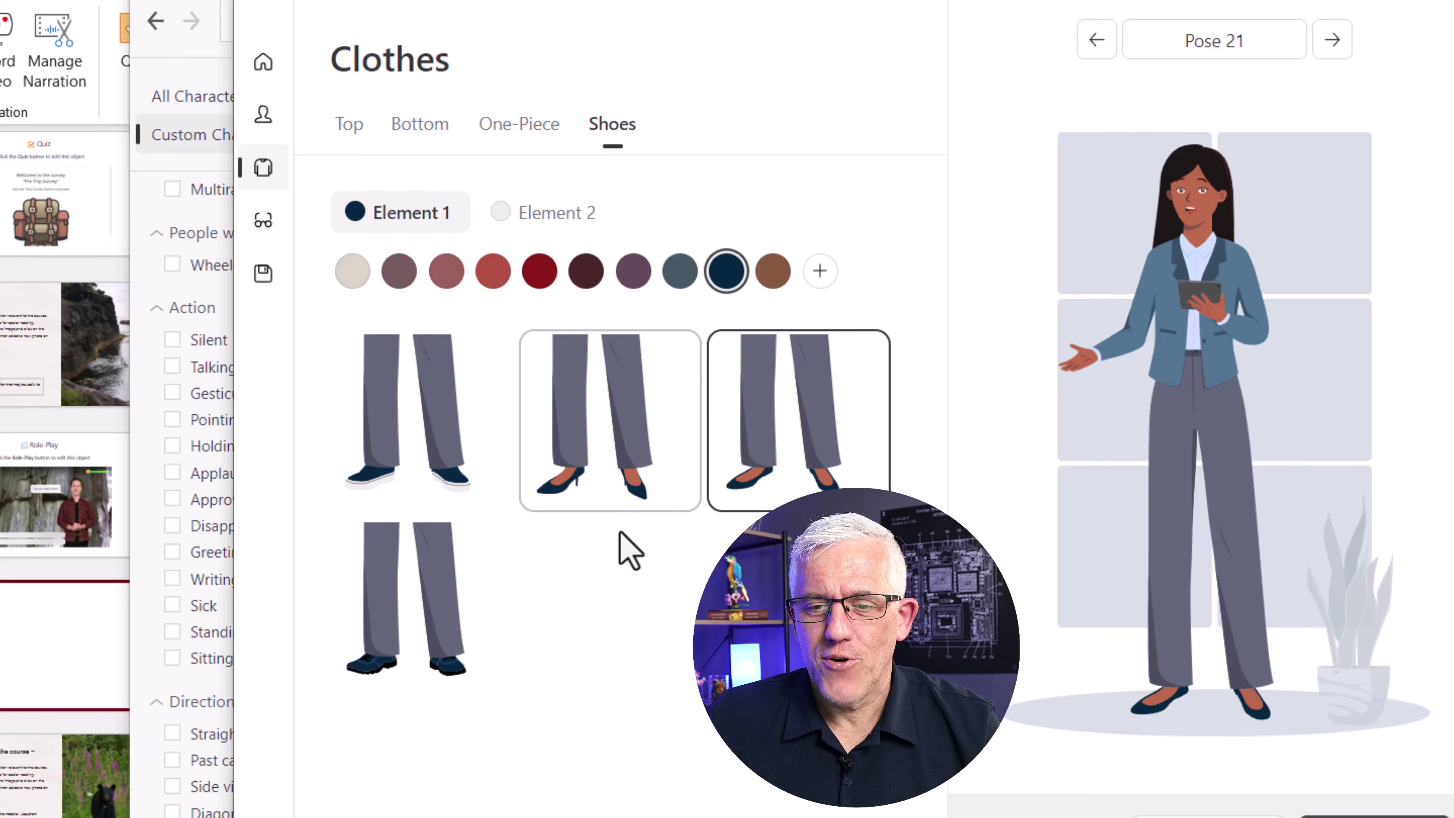
Preview the dressed character in the successive poses up to Pose 13
click(1327, 58)
click(1327, 58)
click(1327, 58)
click(1328, 57)
click(1329, 57)
click(1329, 57)
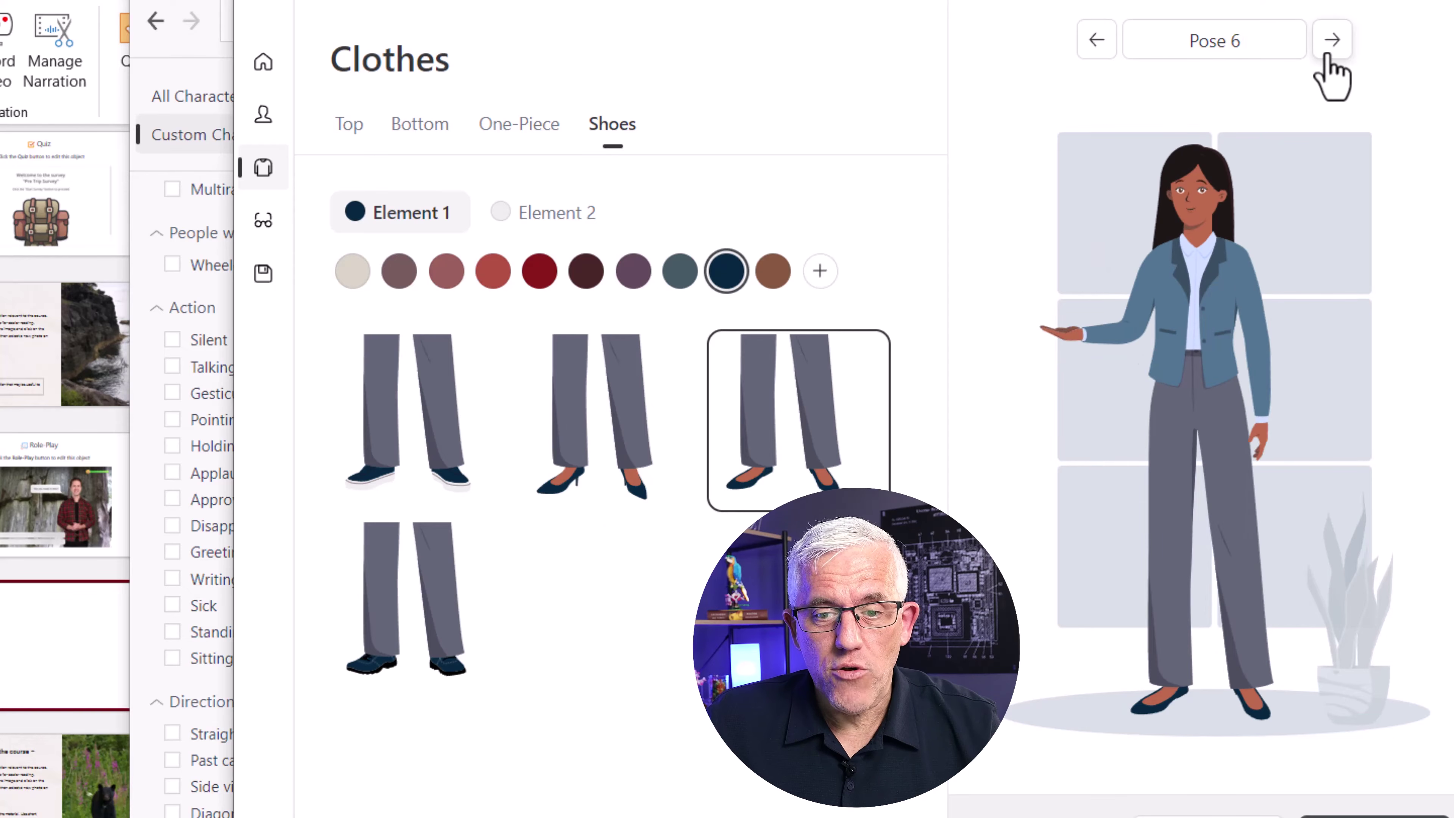
click(1328, 57)
click(1328, 57)
click(1328, 57)
click(1328, 57)
click(1328, 58)
click(1328, 57)
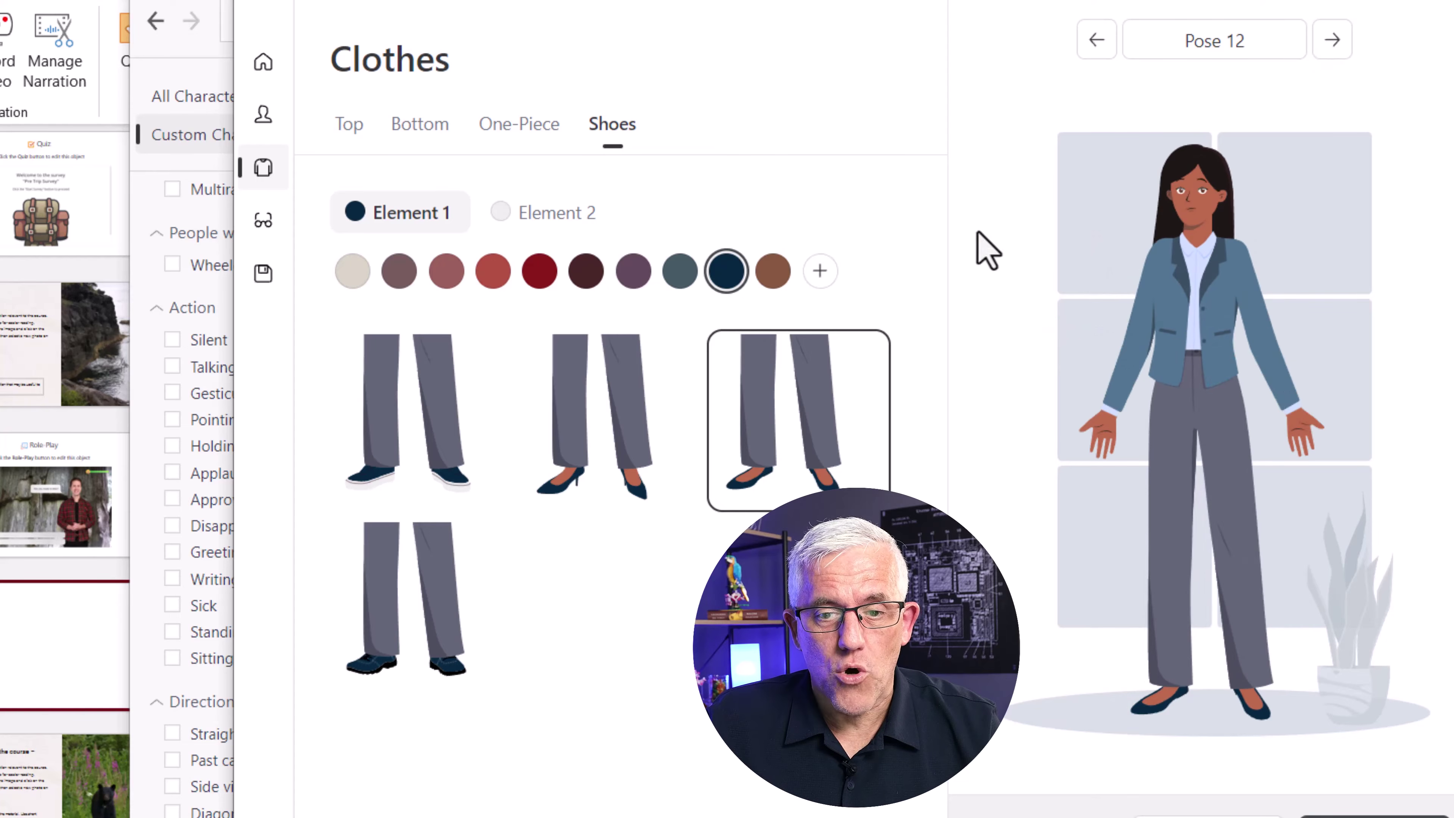
click(1332, 49)
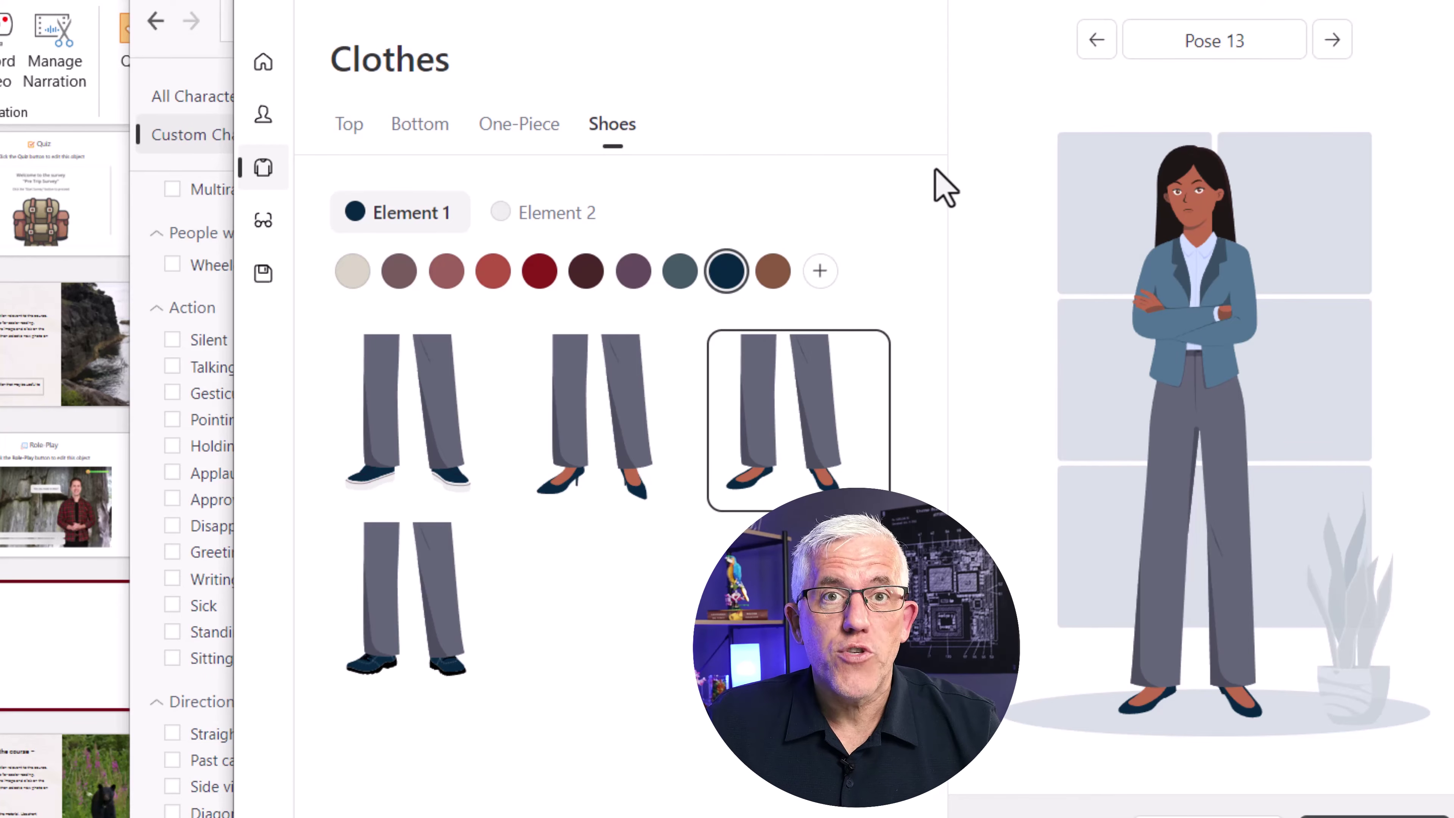
Give the character the dark thick-framed glasses with clear lenses and the small dark earpiece without a microphone boom
click(264, 222)
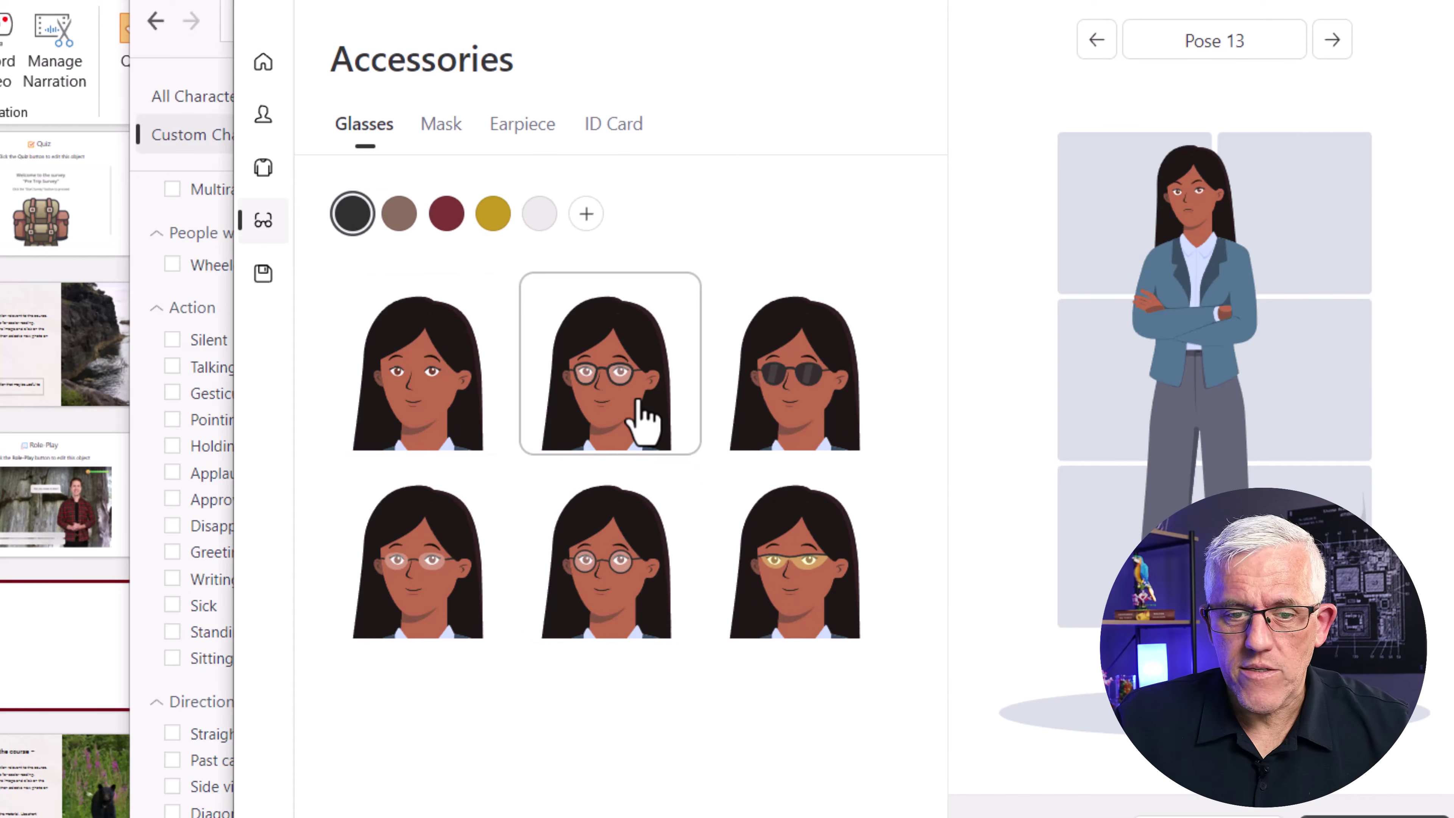
click(642, 418)
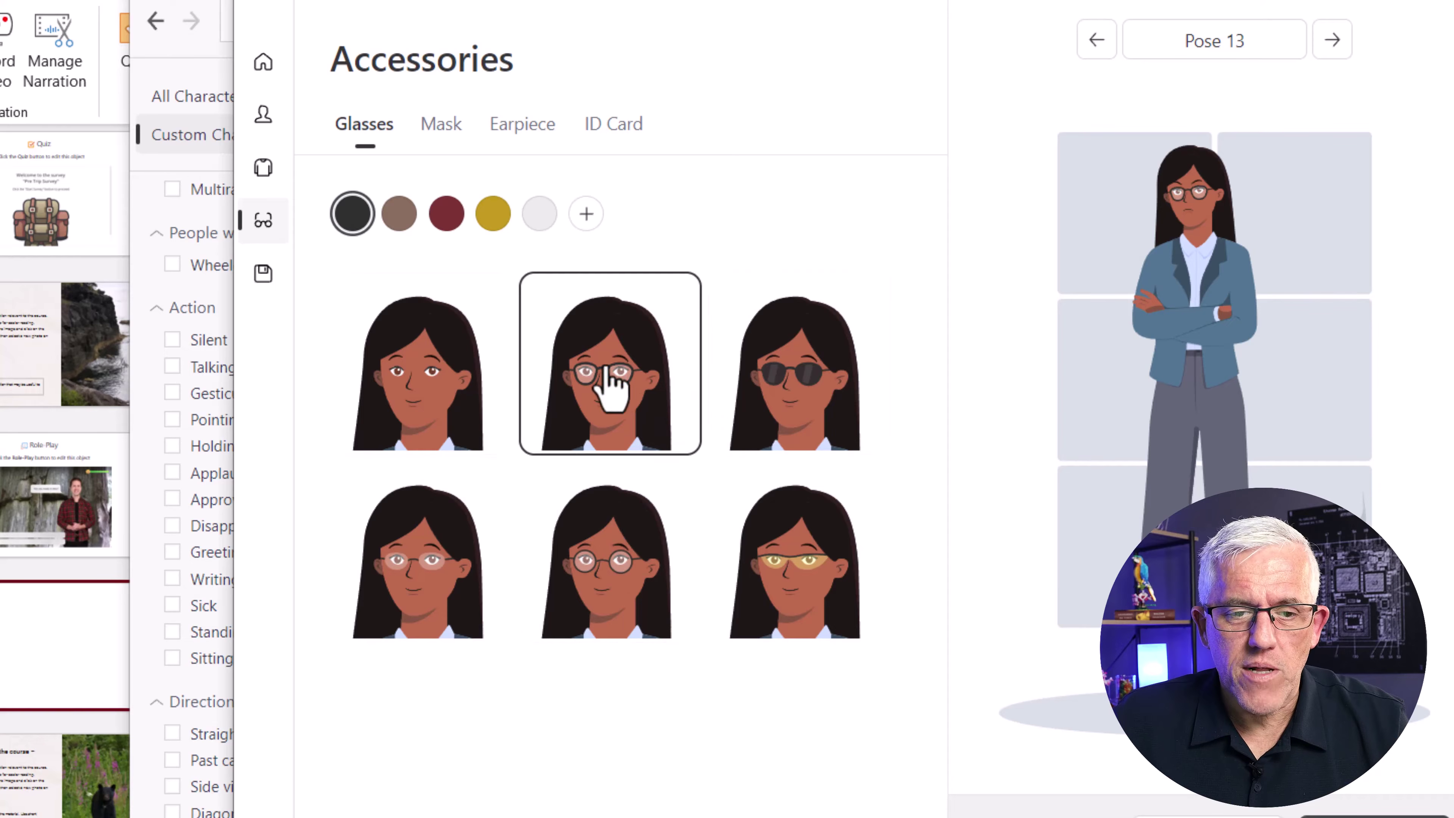
click(442, 133)
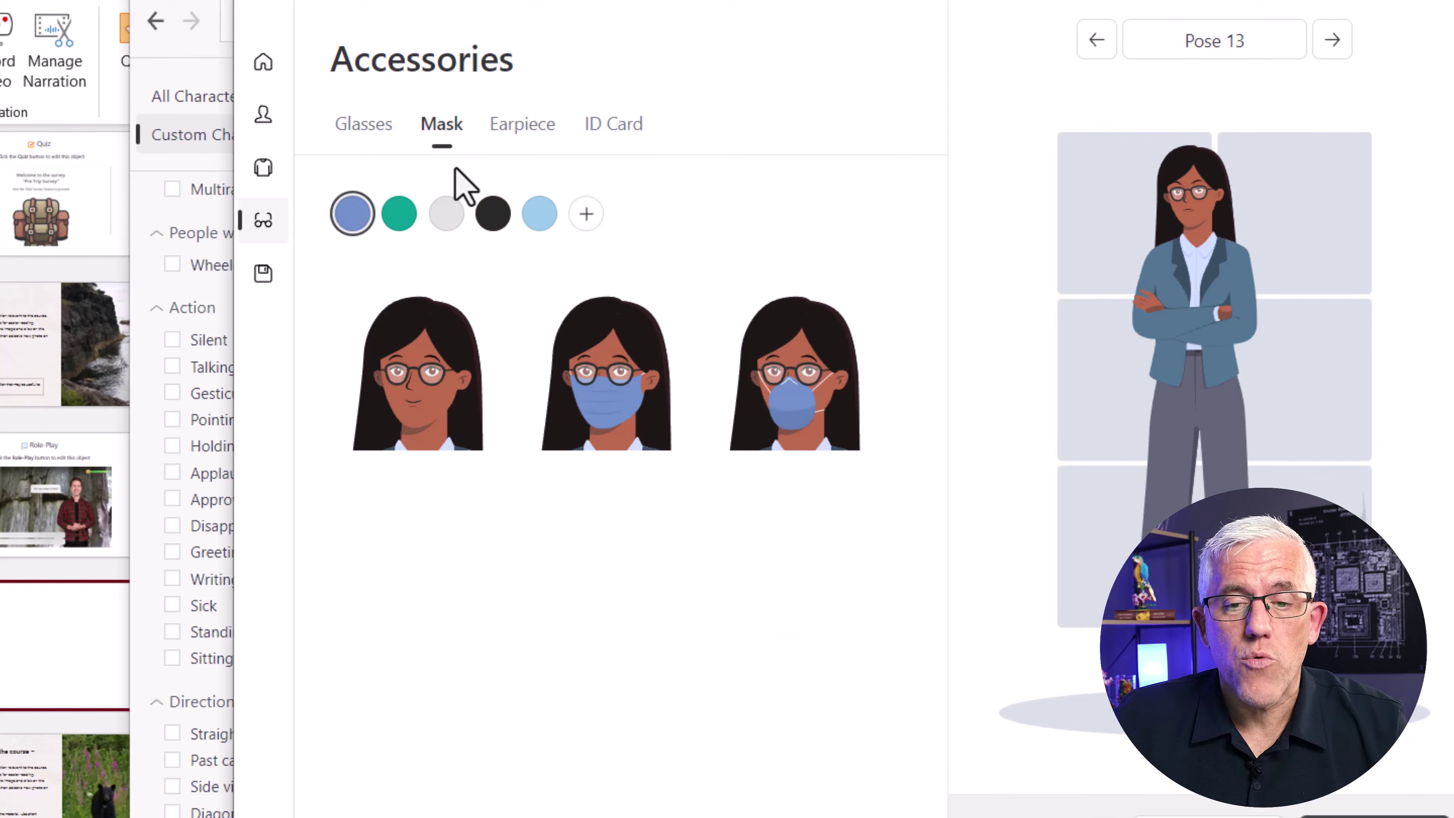
click(524, 127)
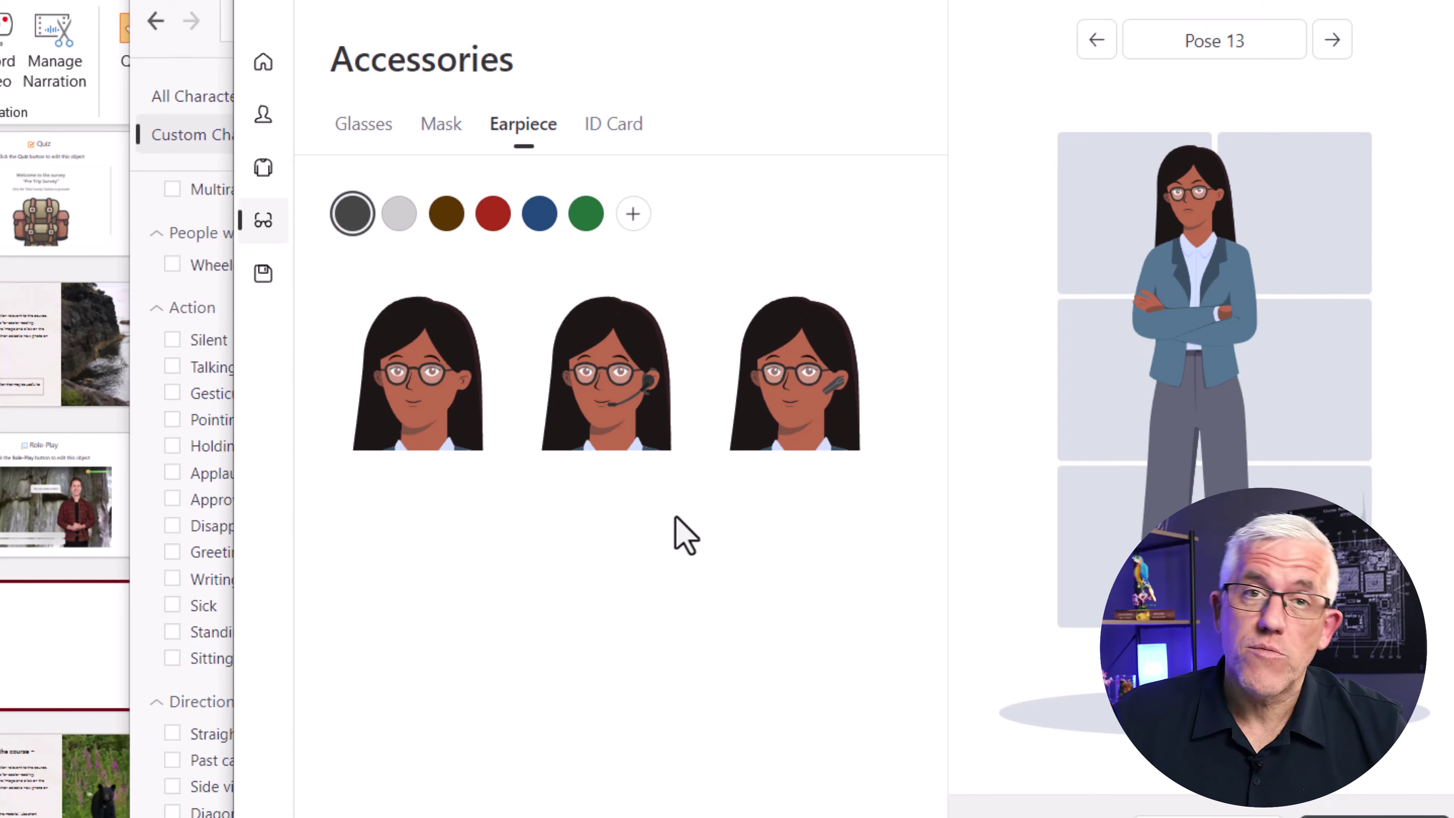
click(859, 381)
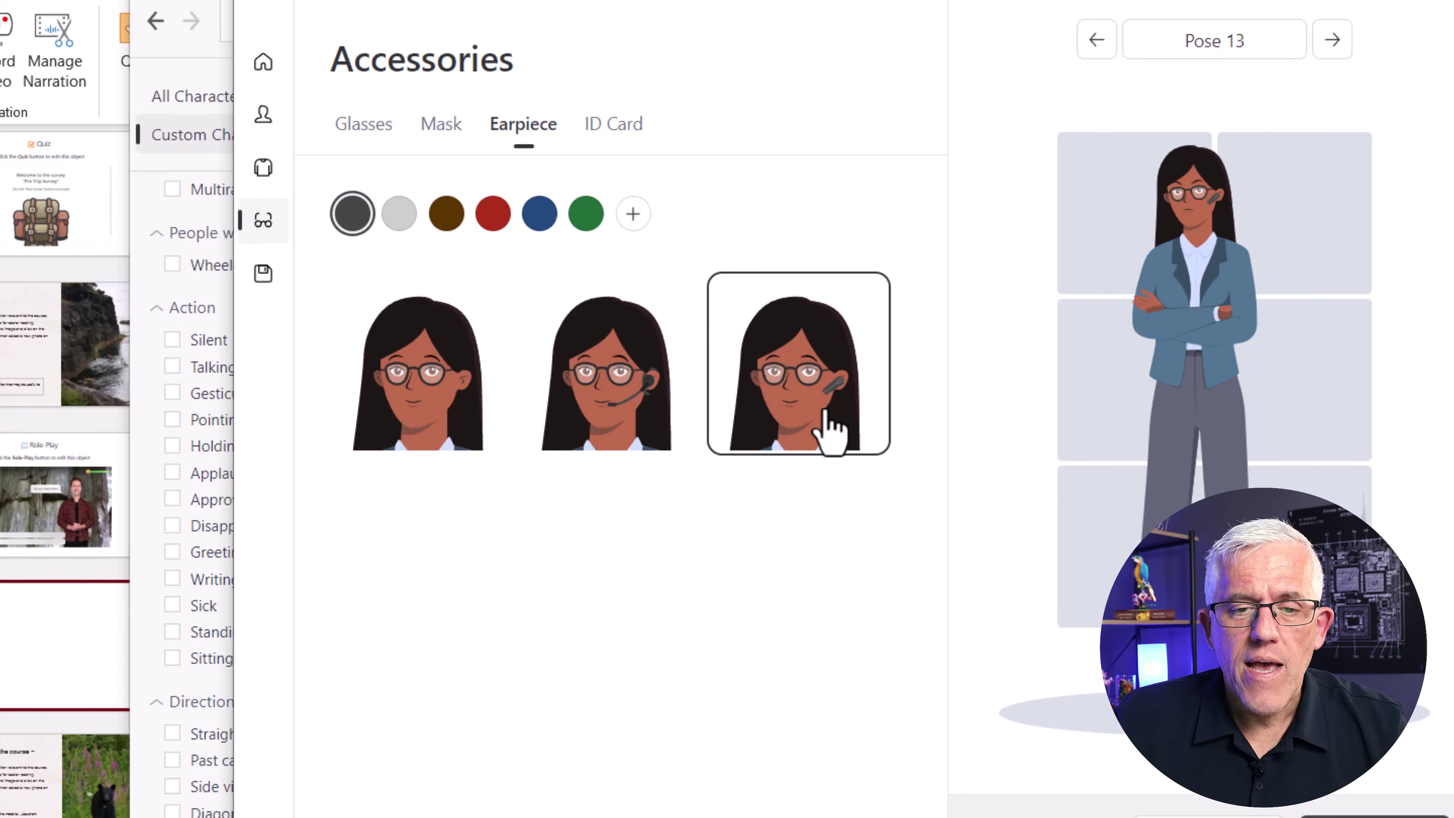
Remove the character's earpiece, try the white ID card on the blazer and leave the character without an ID card
click(422, 416)
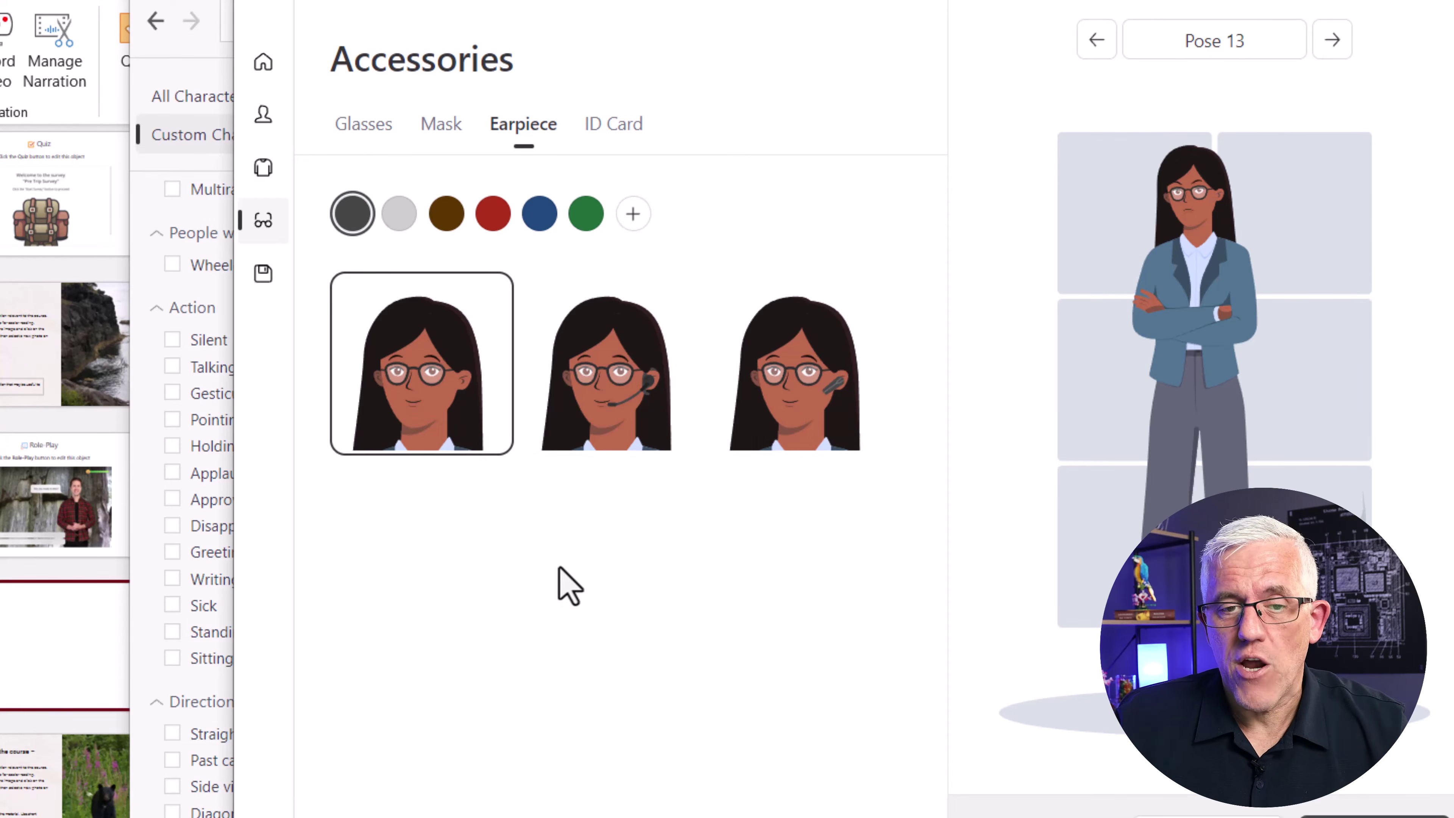
click(610, 165)
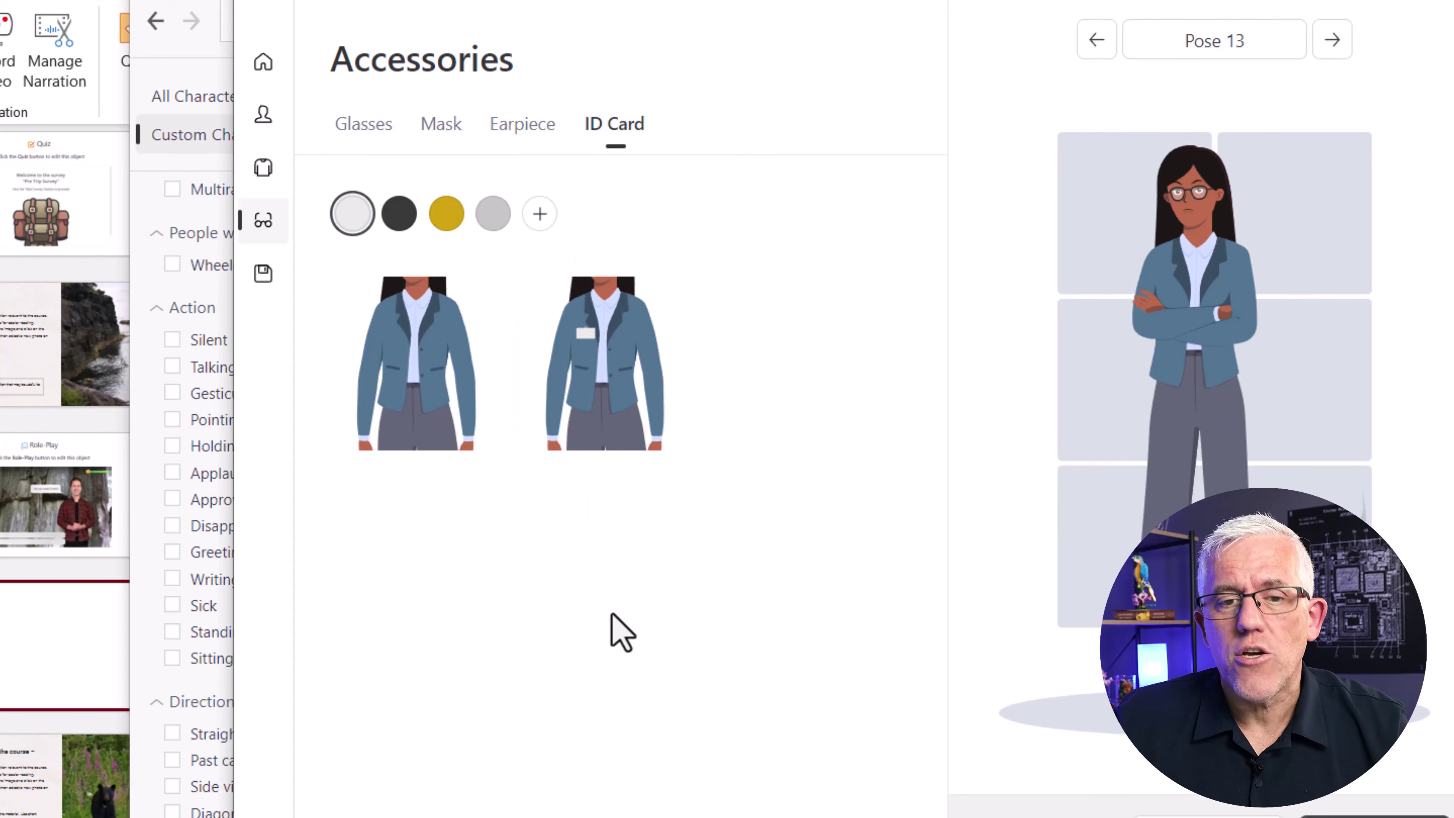
click(595, 390)
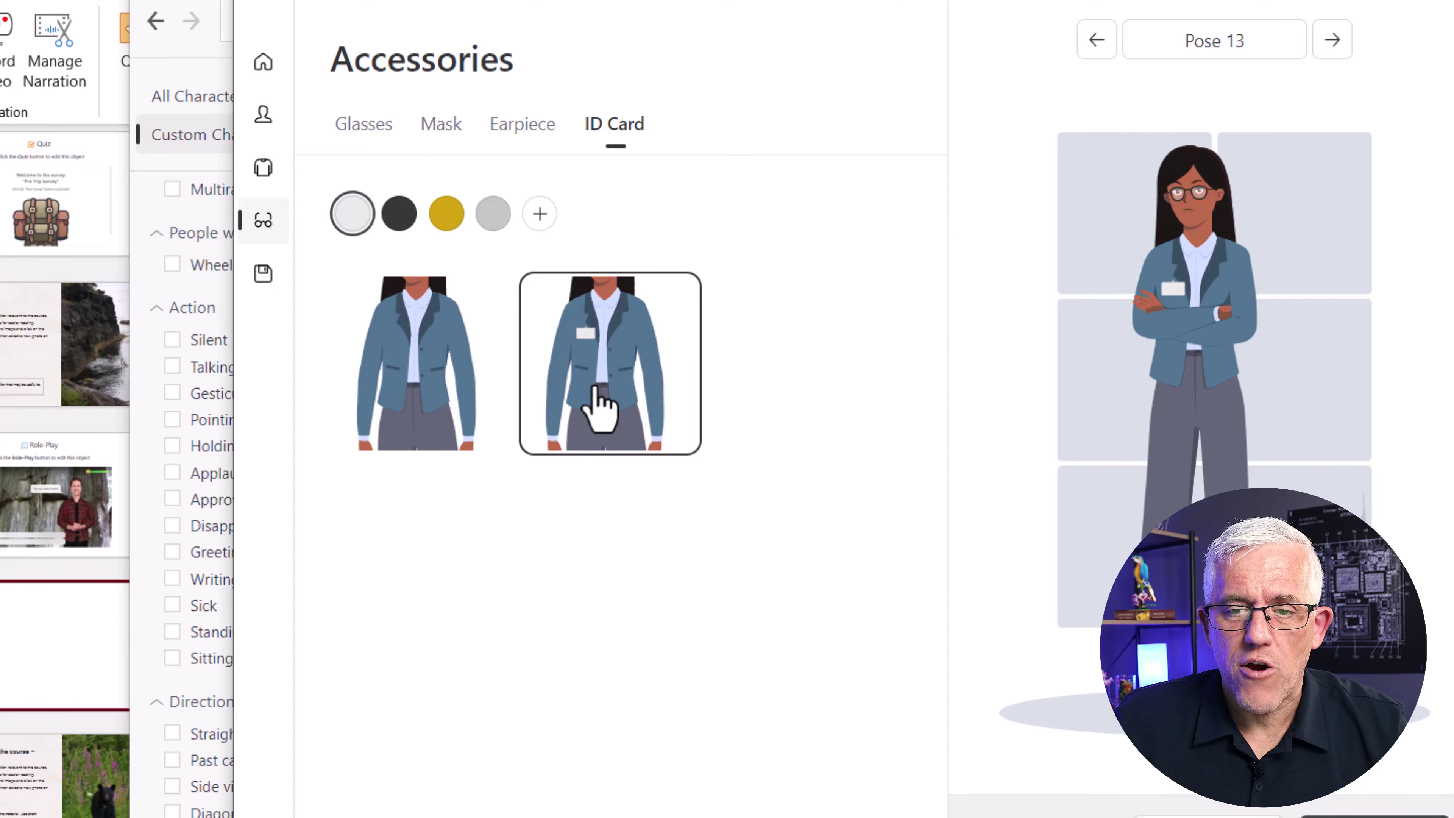
click(445, 399)
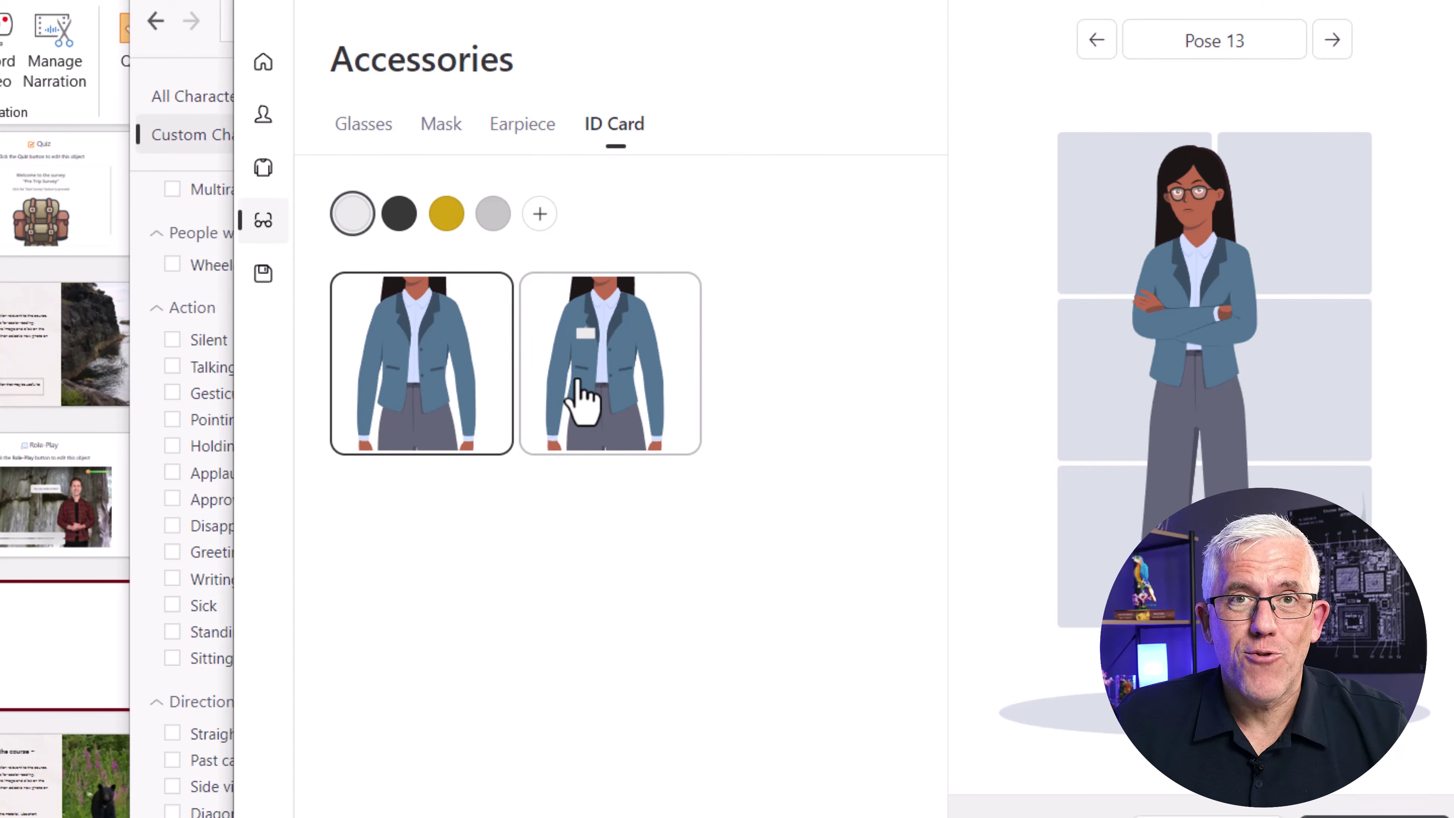
click(581, 401)
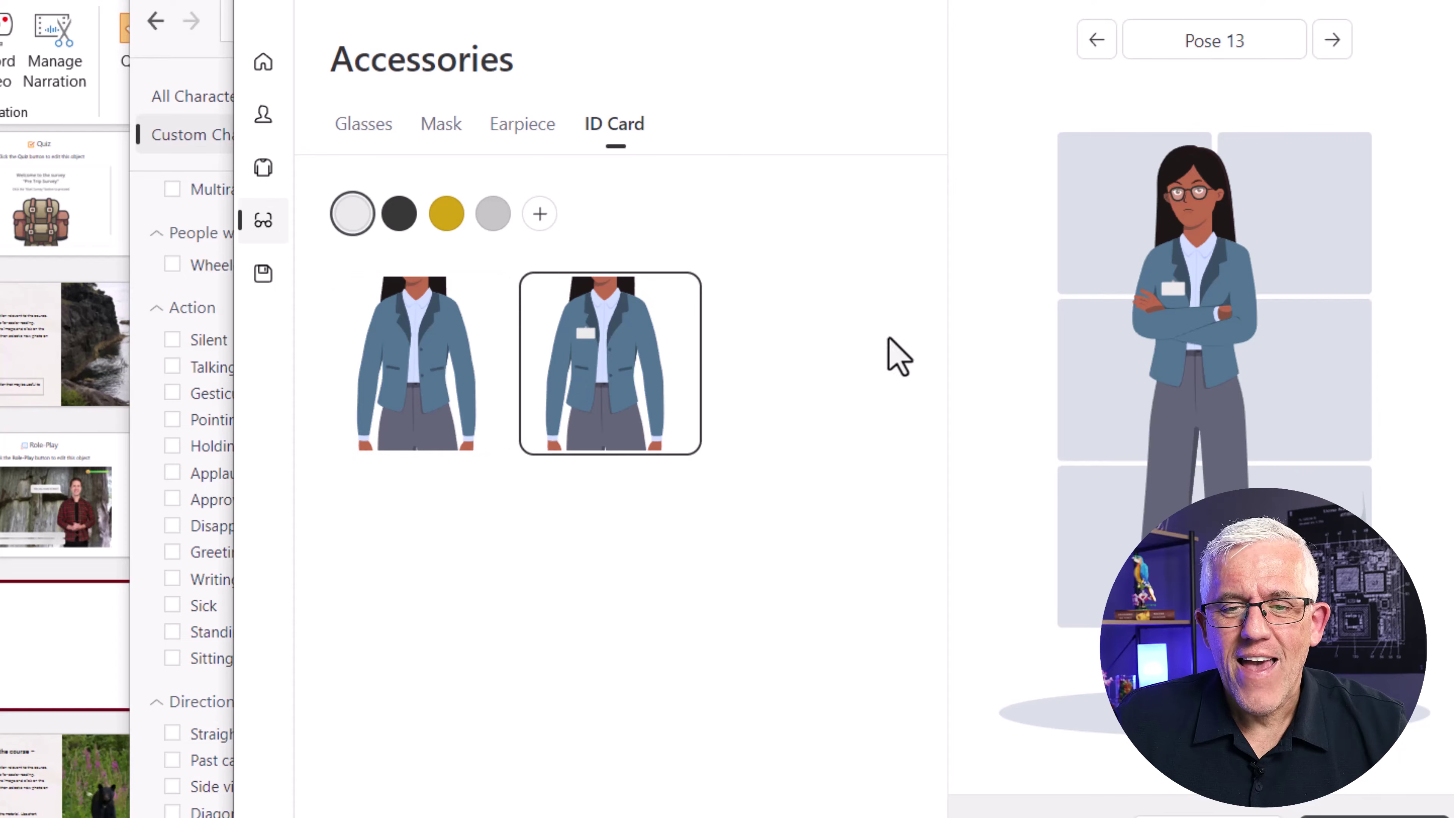
click(448, 390)
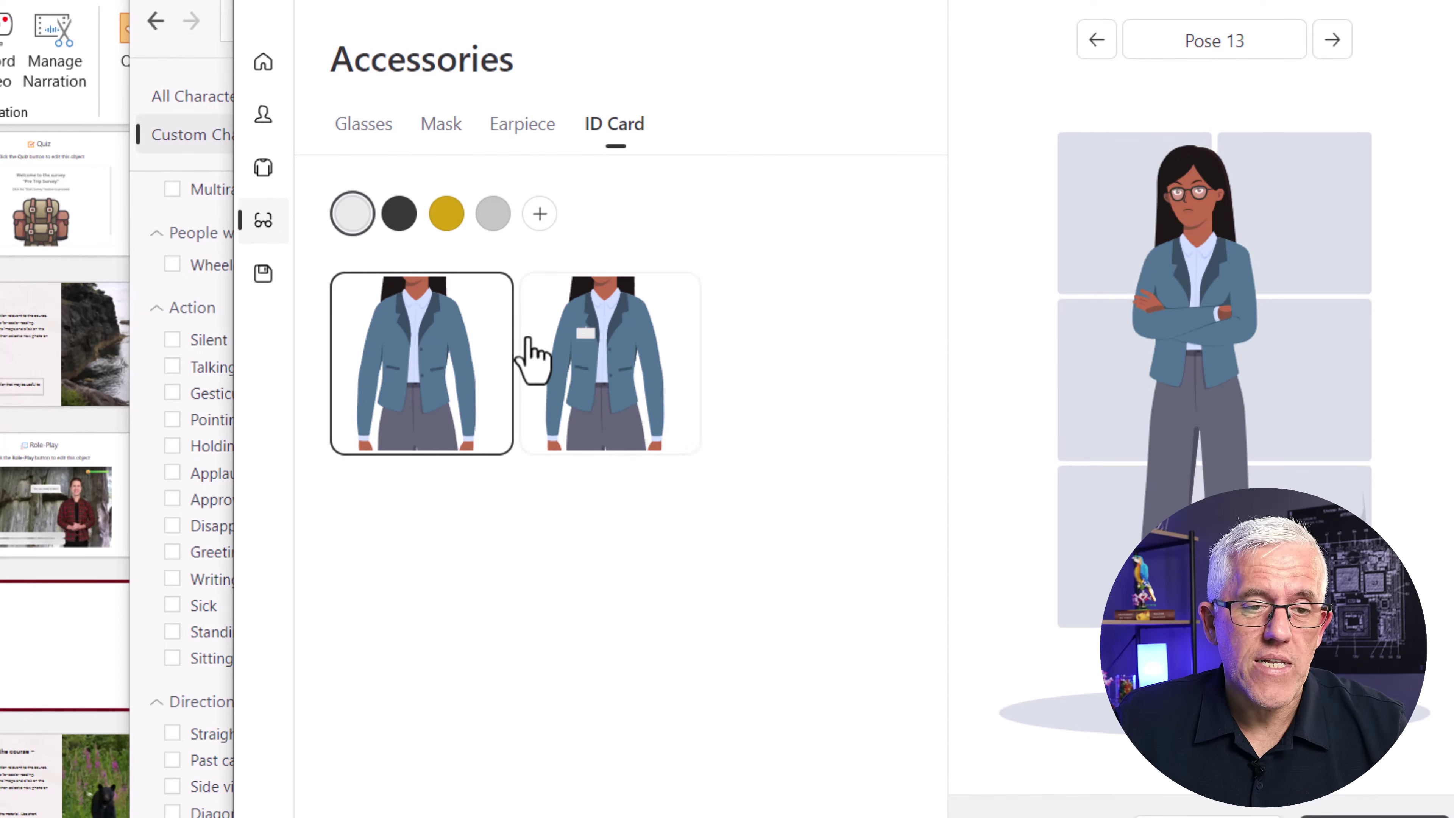
Try the plain collared shirt as the character's top and switch back to the blazer over the shirt
click(267, 169)
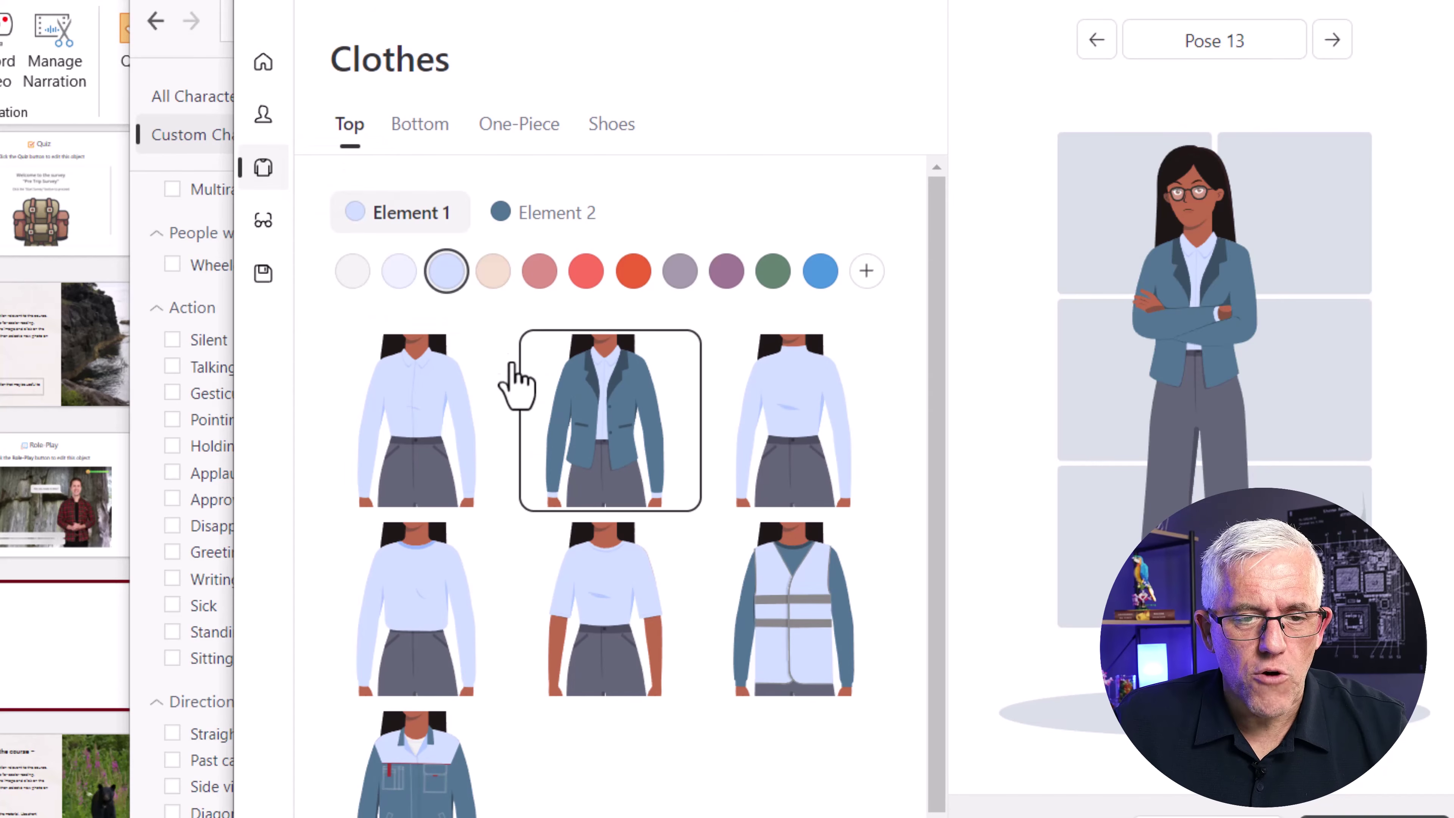
scroll(538, 553, down, 1)
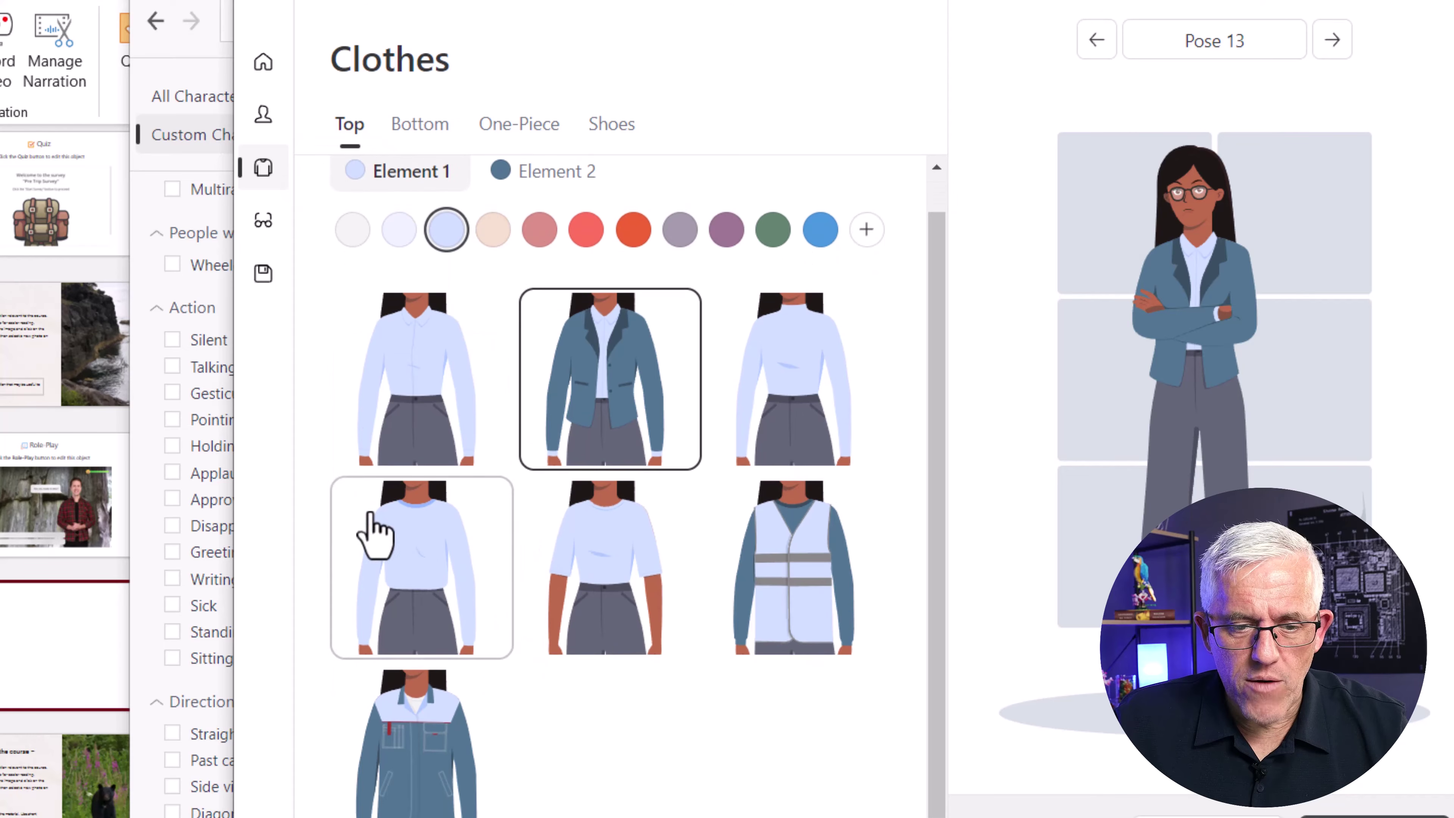
click(421, 404)
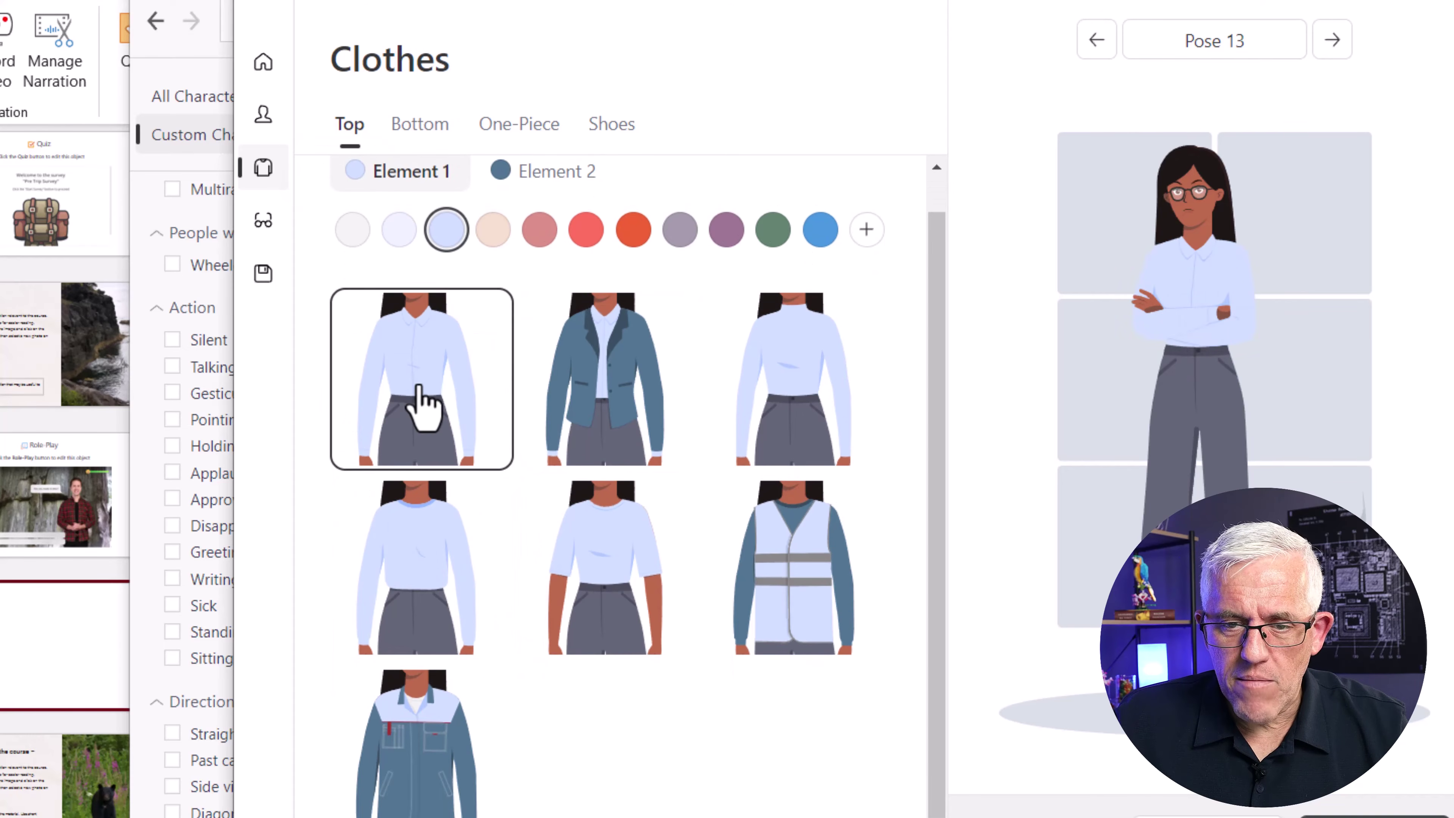
click(607, 389)
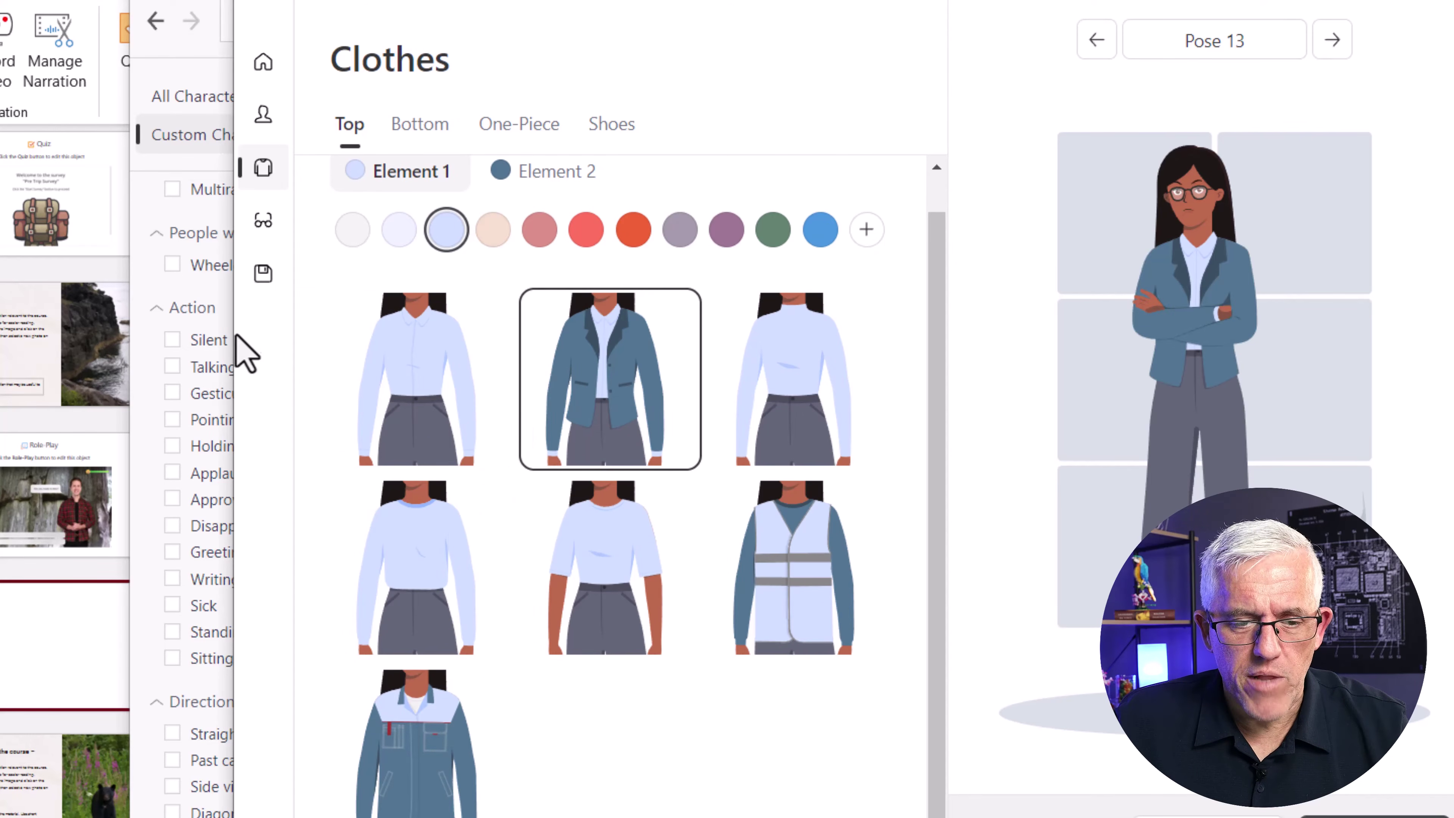
Enter the character's name, add the tags Visitor, Customer and Trainee, and save the character
click(260, 282)
click(488, 249)
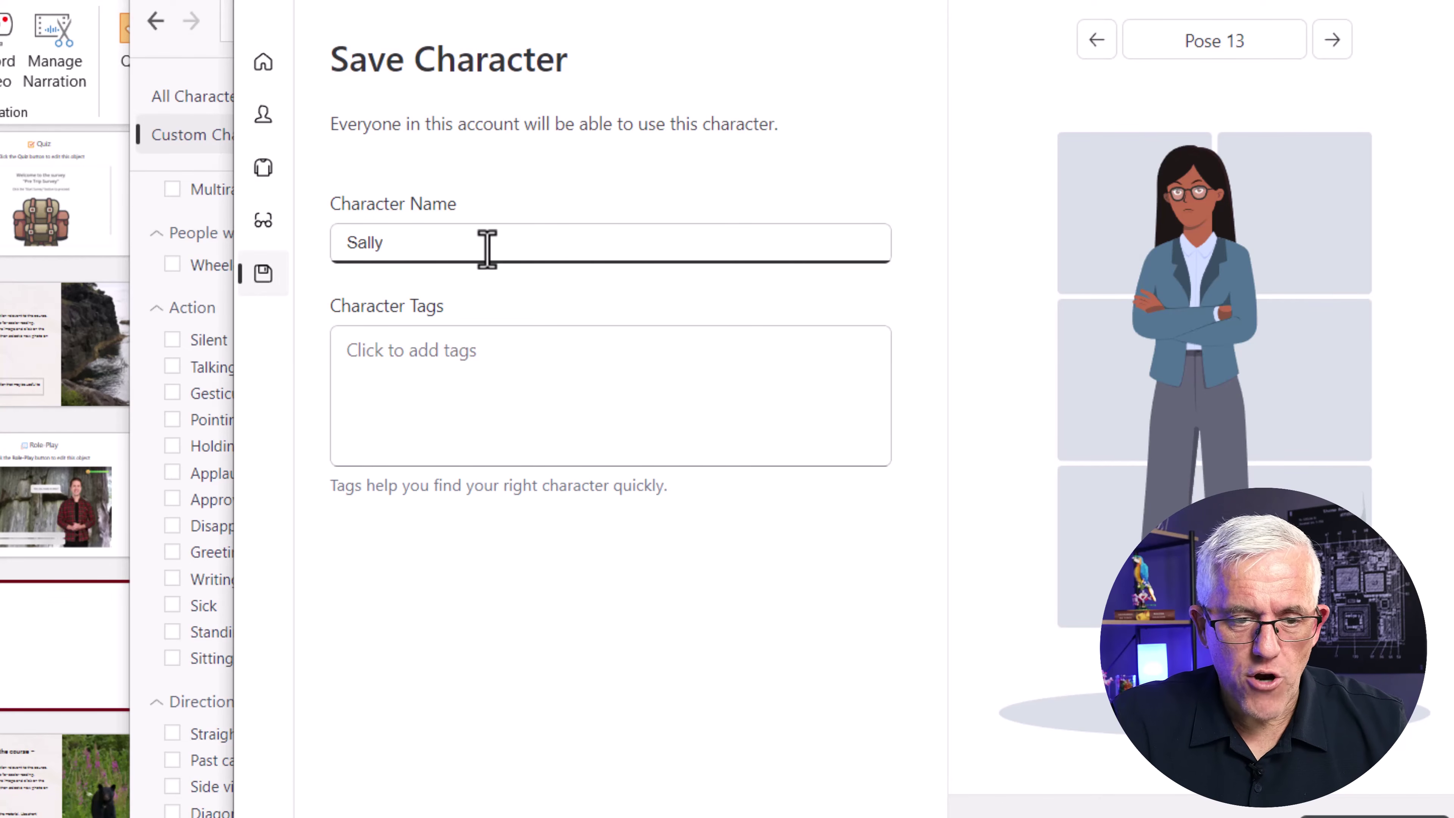
click(467, 344)
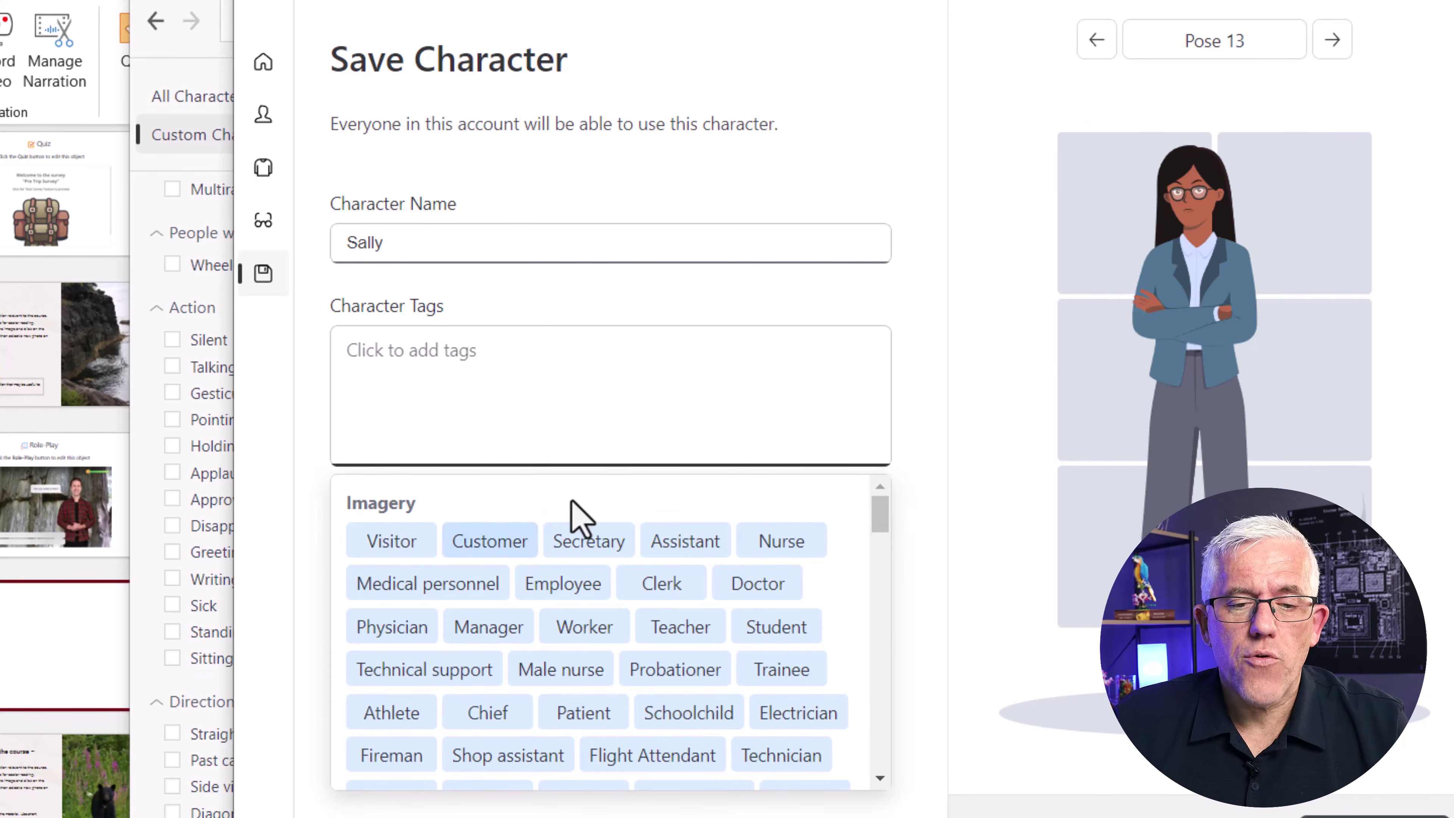
click(397, 552)
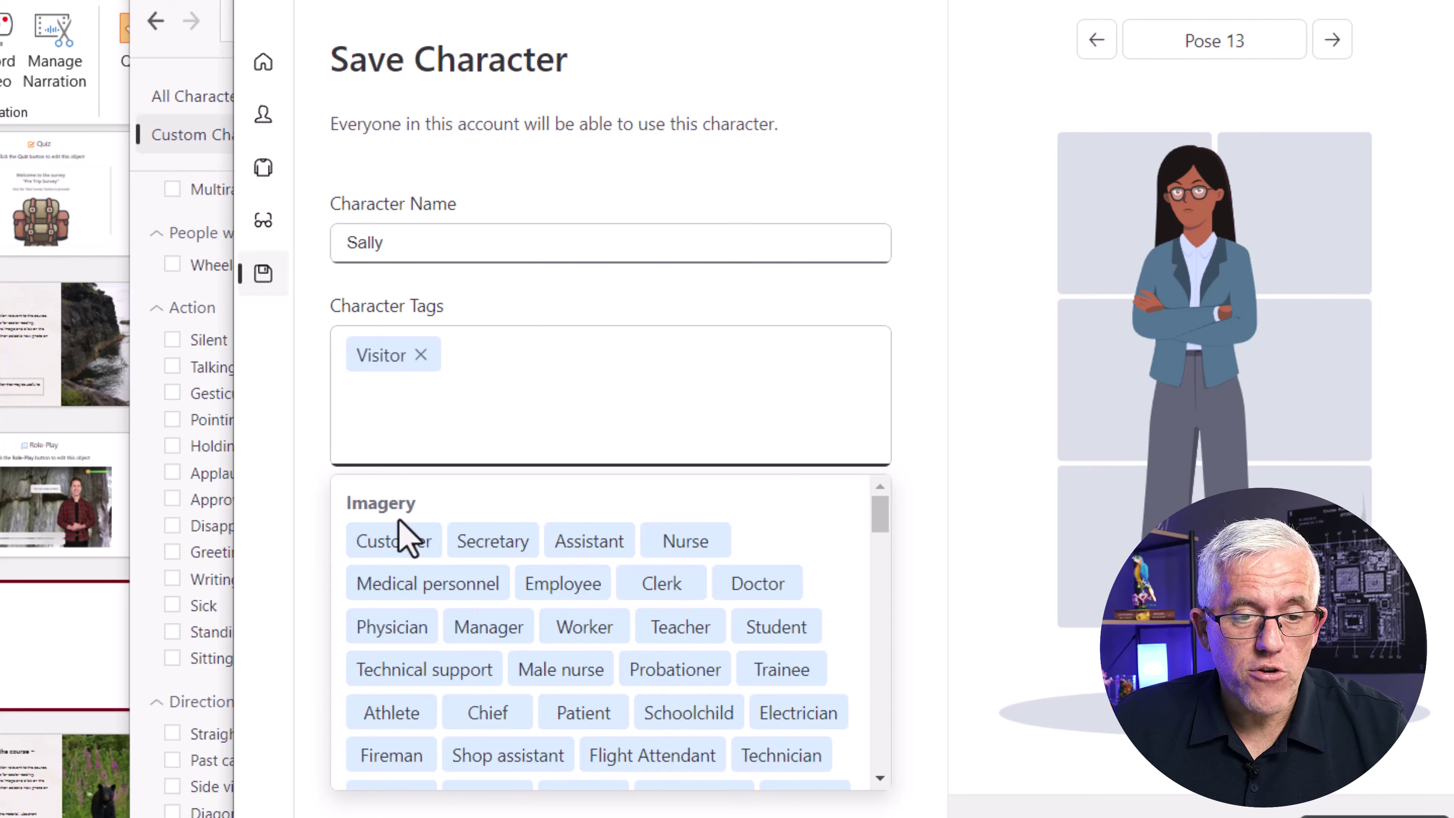
click(403, 550)
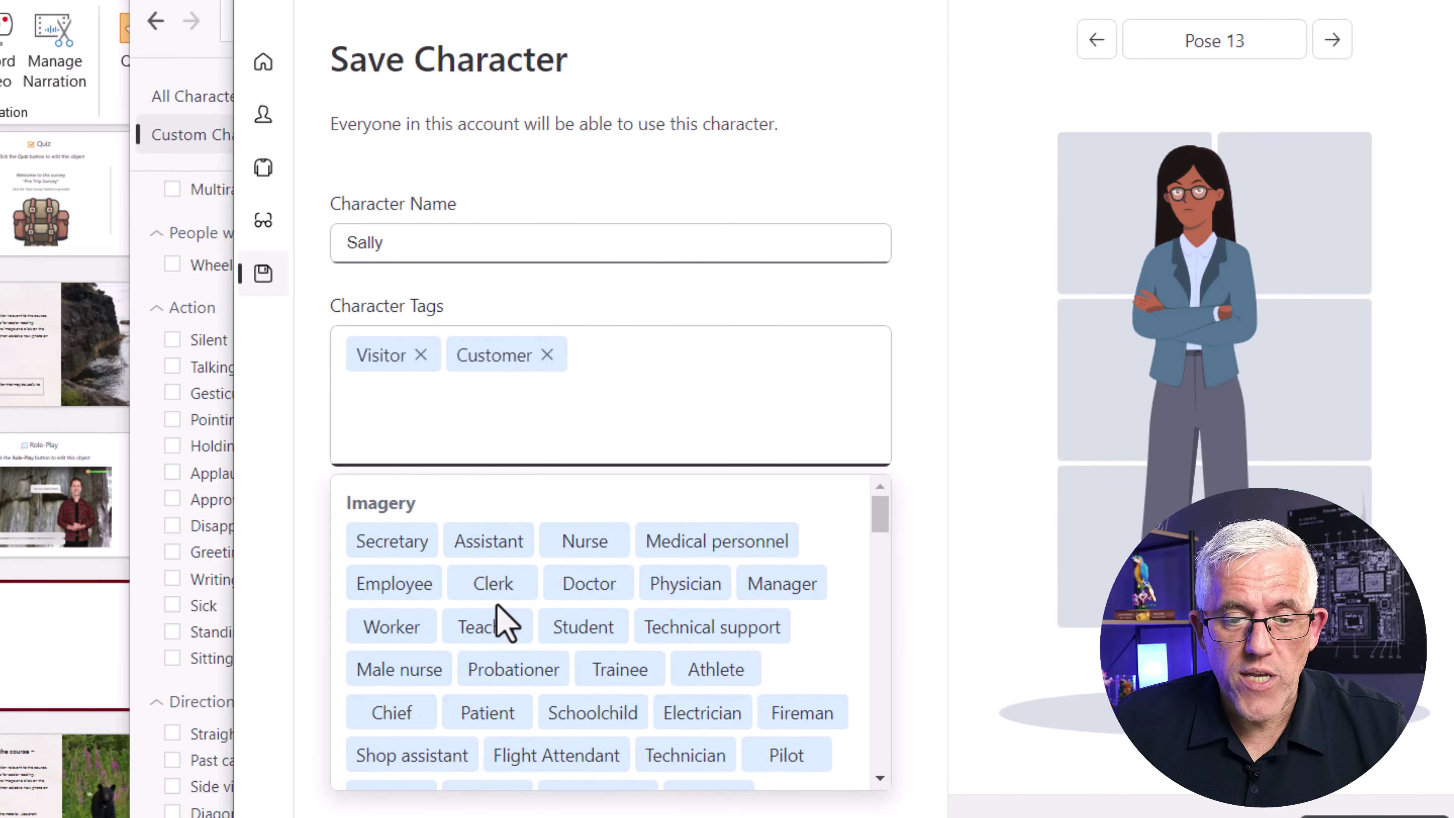
scroll(503, 619, down, 1)
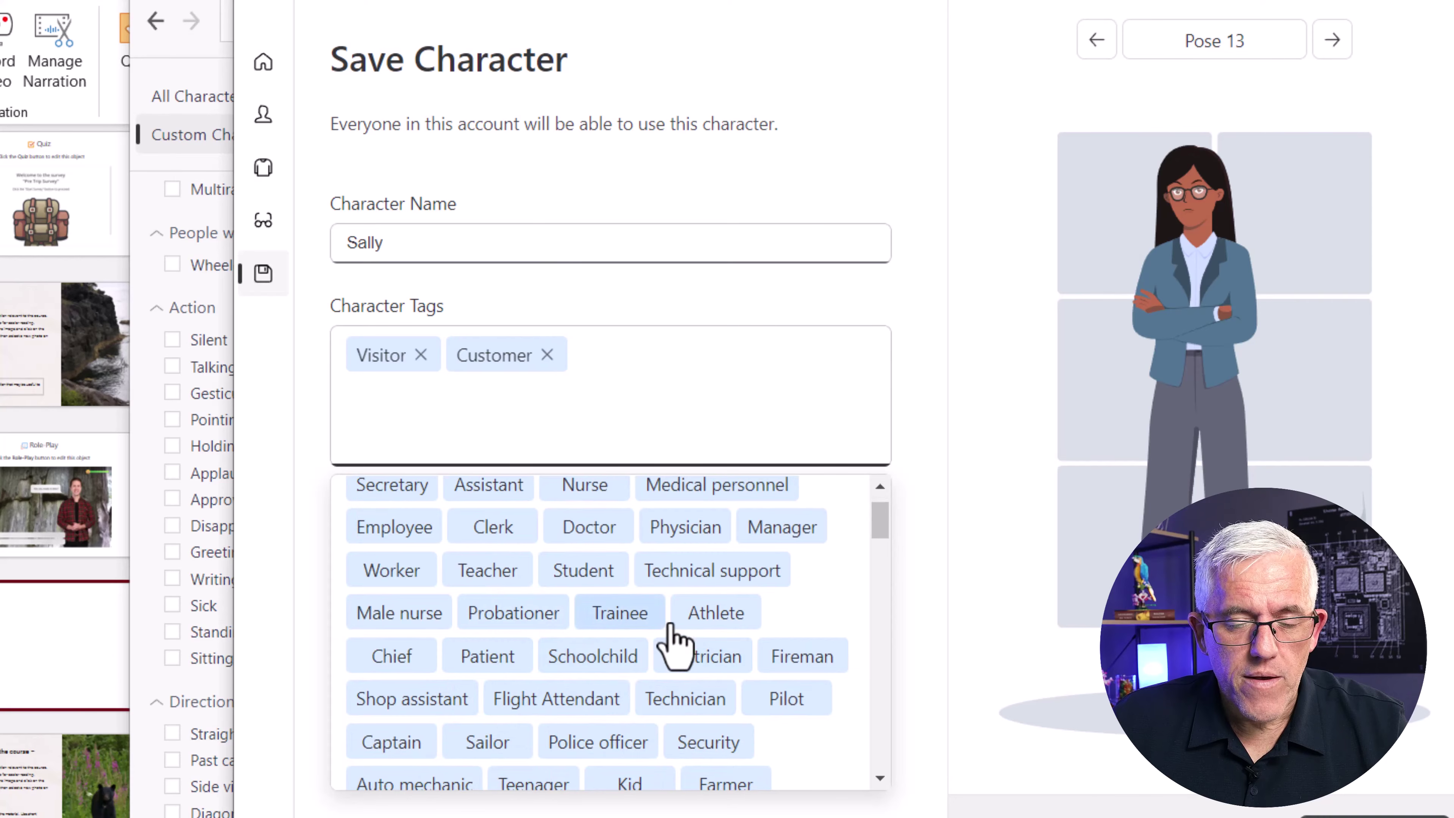
click(626, 615)
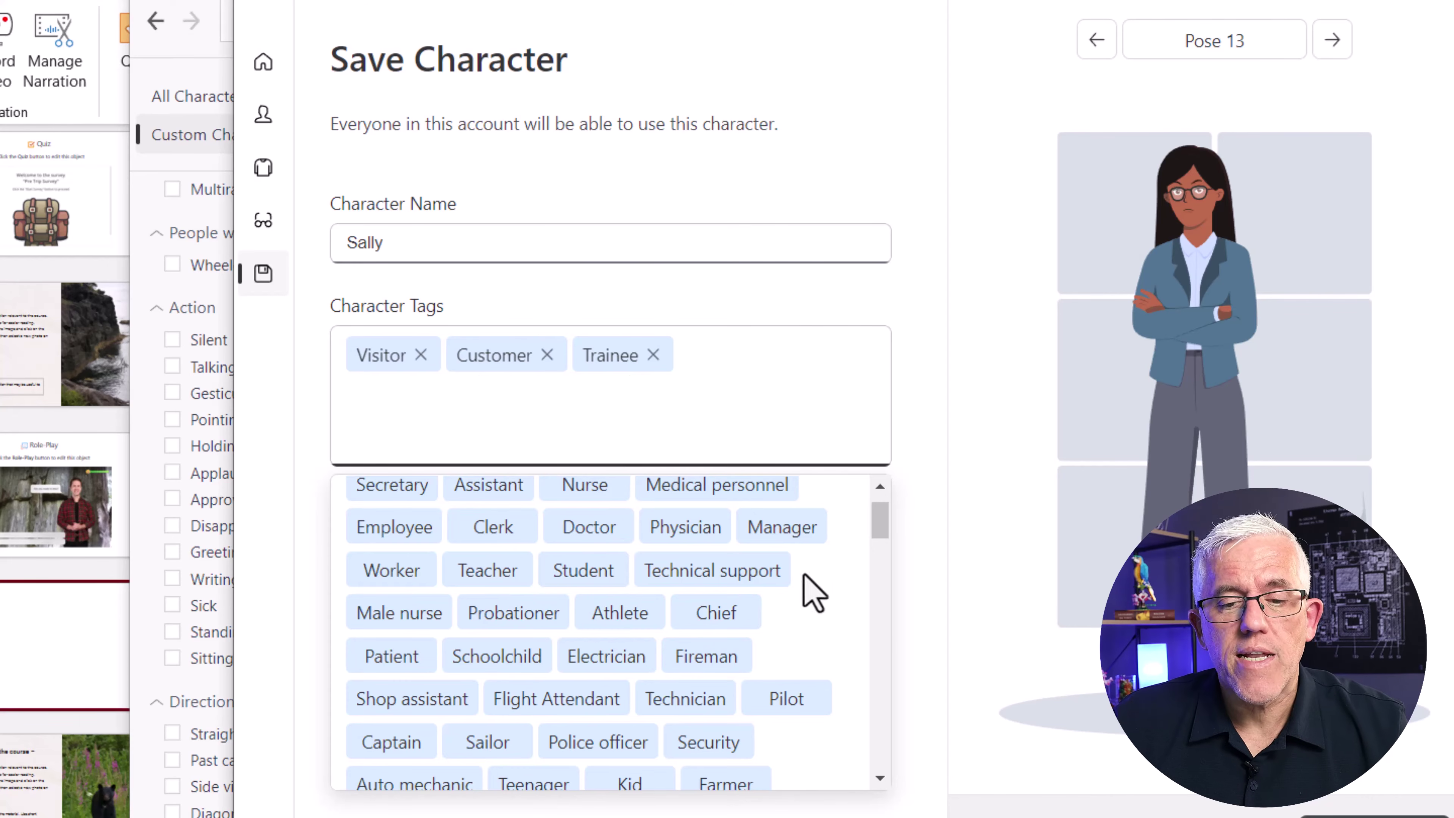
click(1374, 815)
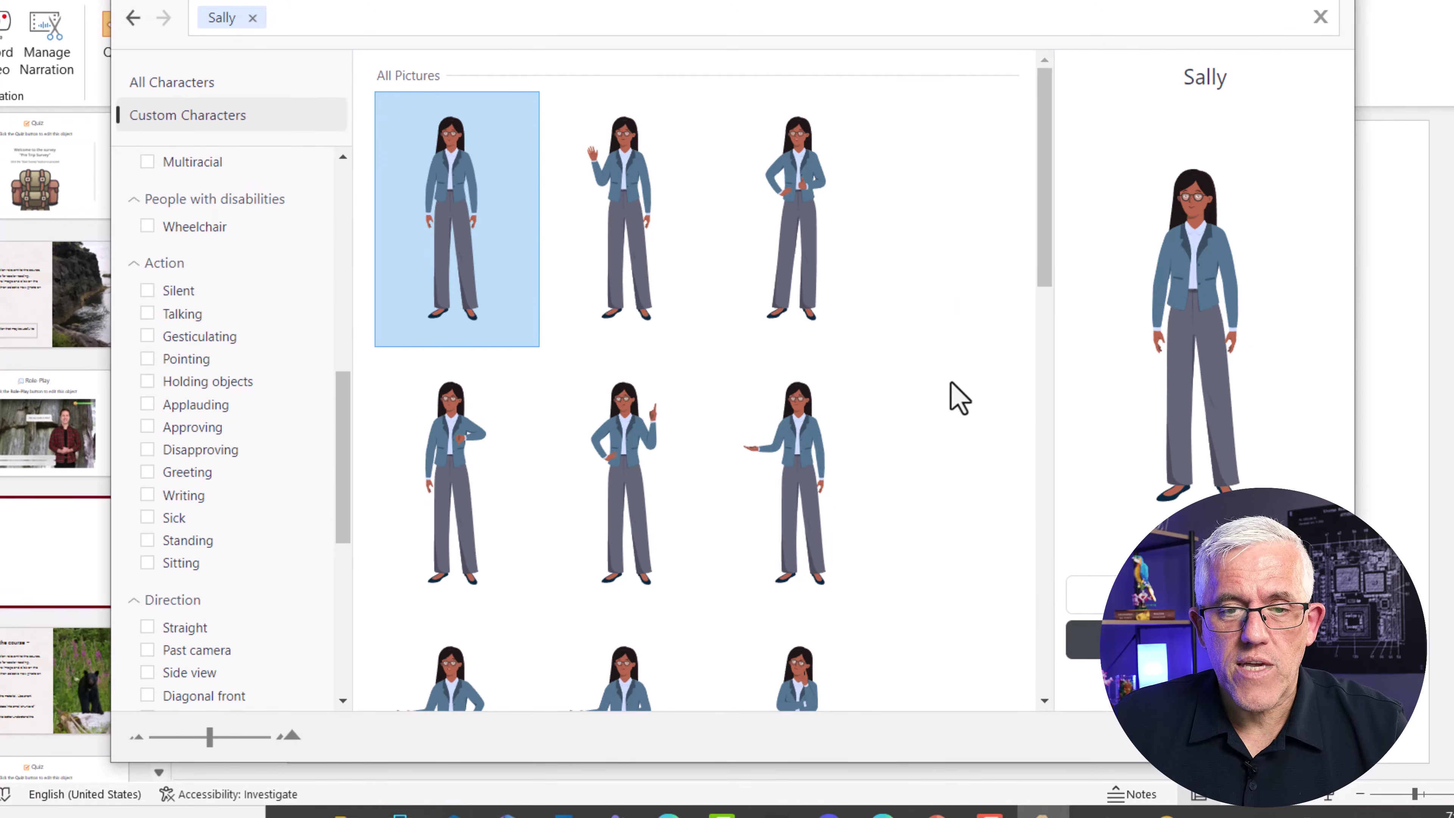
Preview several poses of the saved custom character and add the waving pose to the slide
click(610, 272)
click(753, 286)
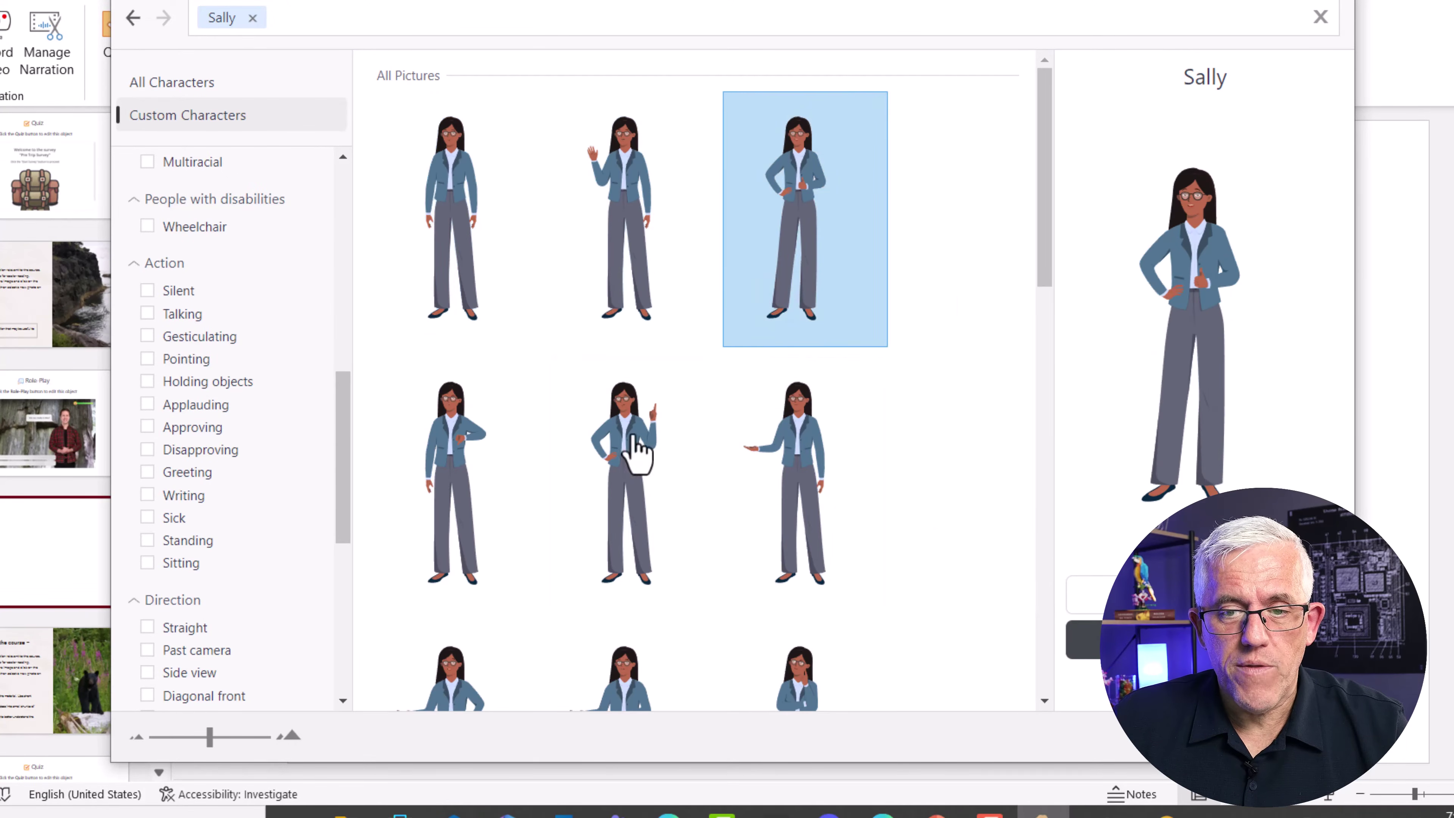
click(504, 509)
click(627, 497)
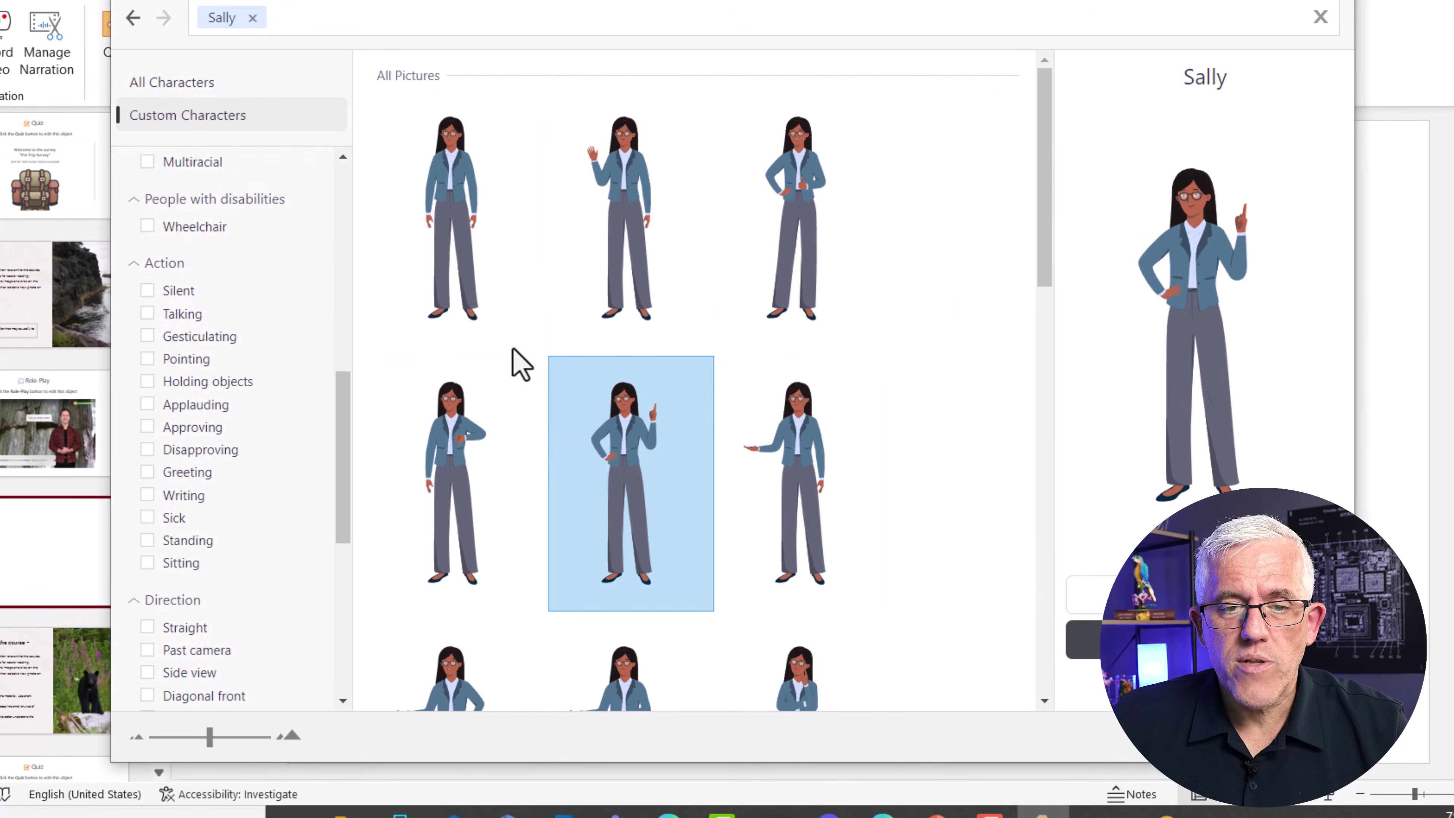
click(636, 229)
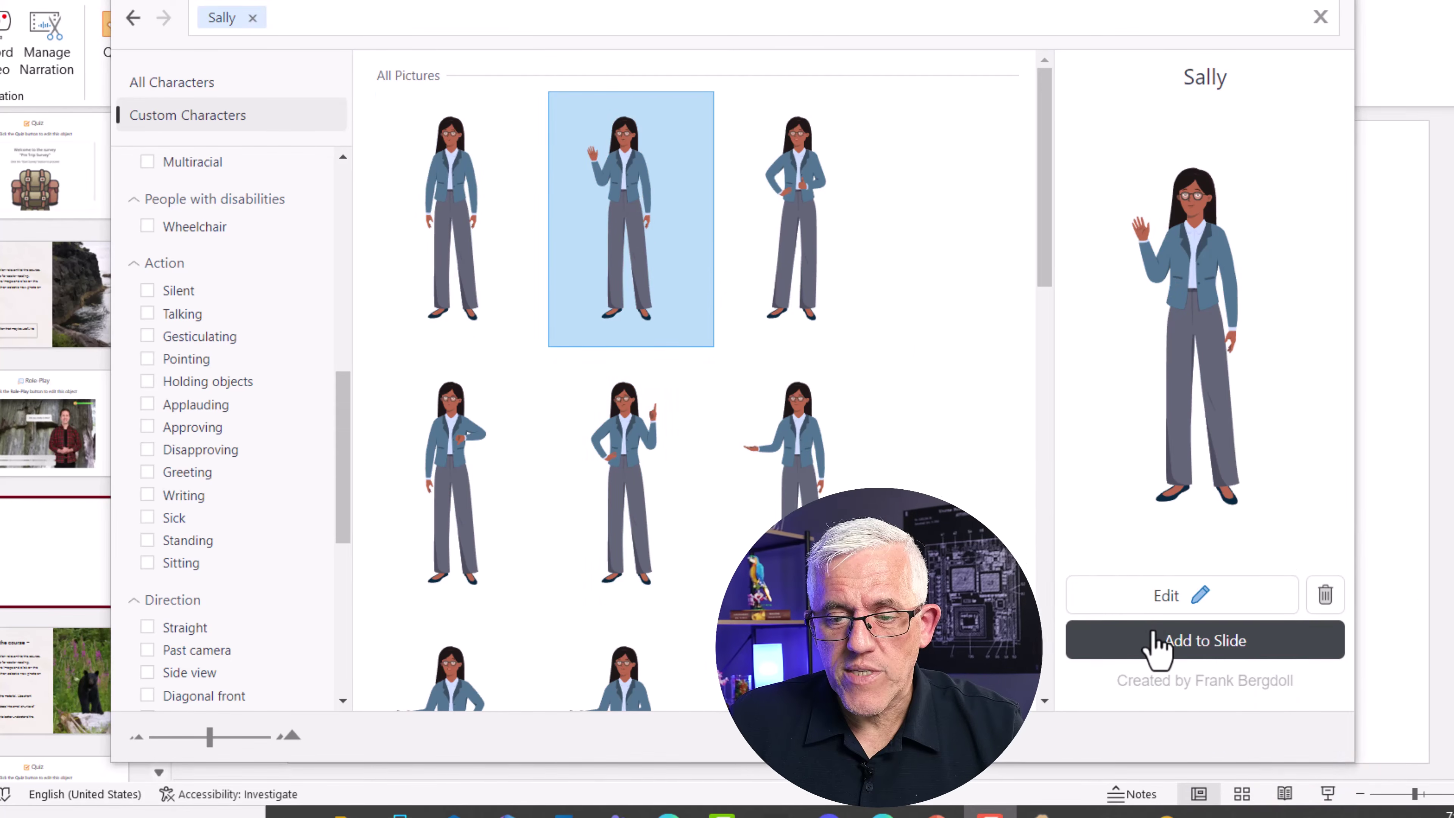
click(1154, 635)
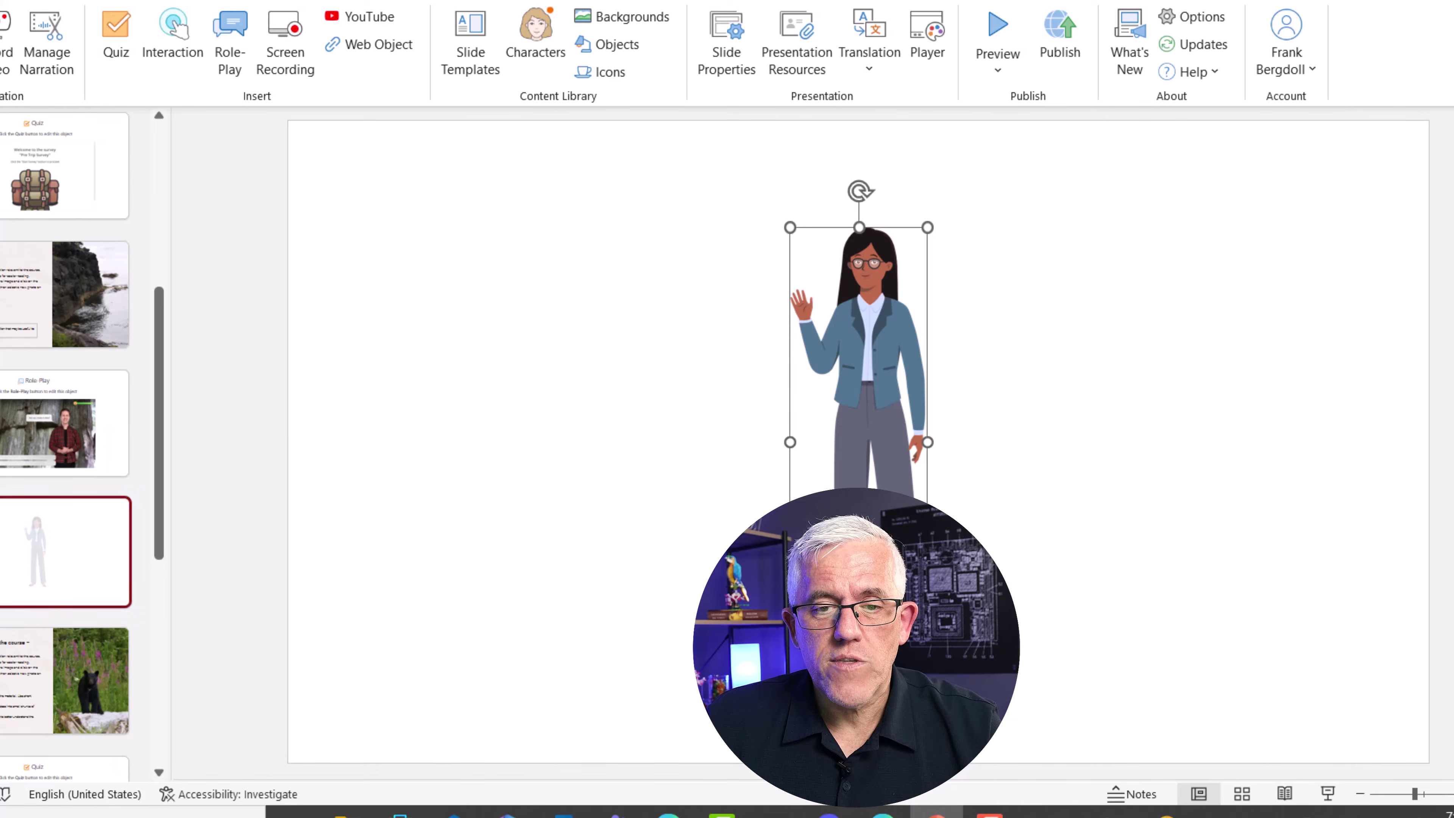
Move the waving character to the right half of the slide and enlarge it until its legs extend past the slide's lower edge
drag(883, 421, 1194, 382)
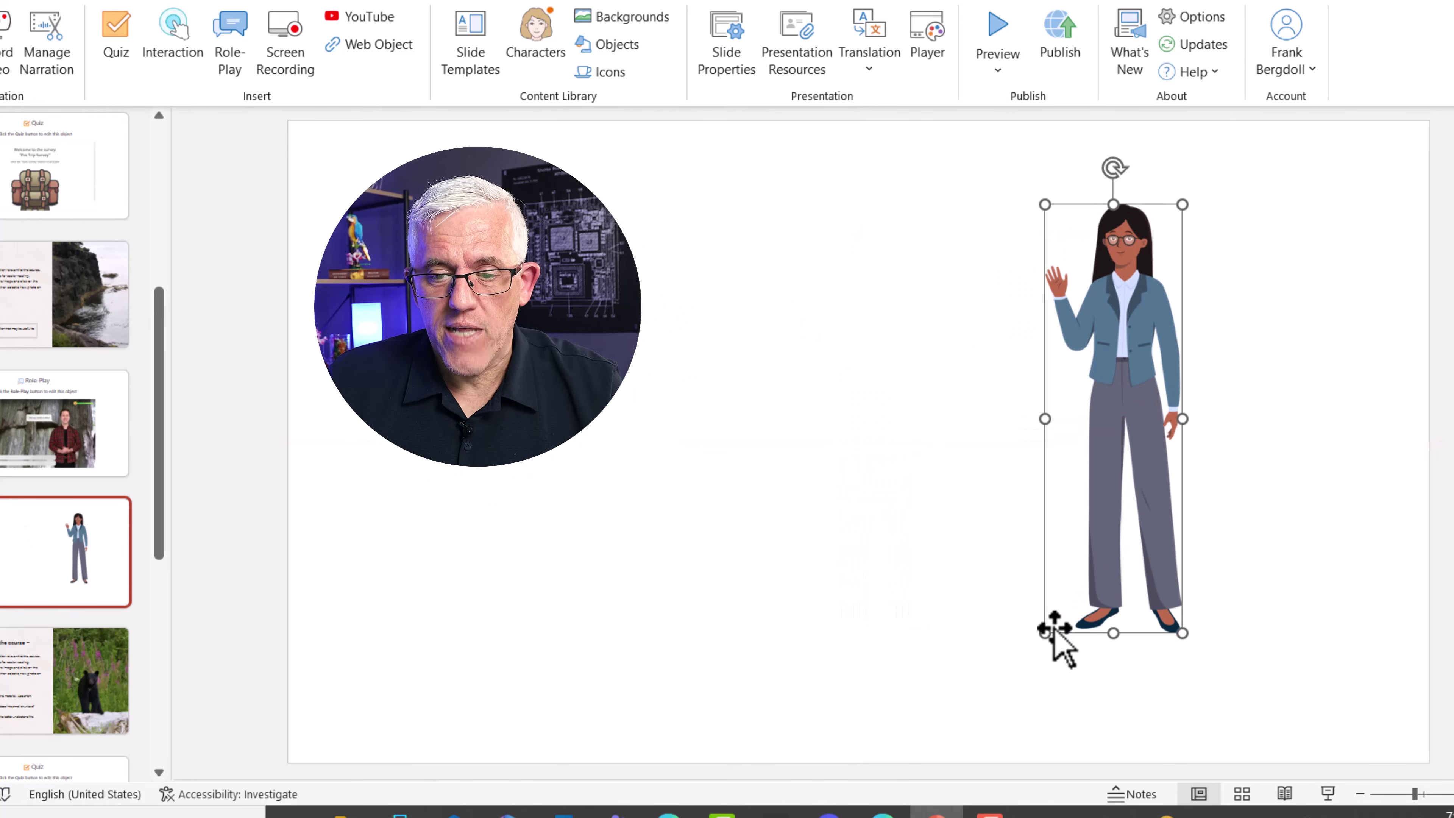
drag(1045, 635, 780, 733)
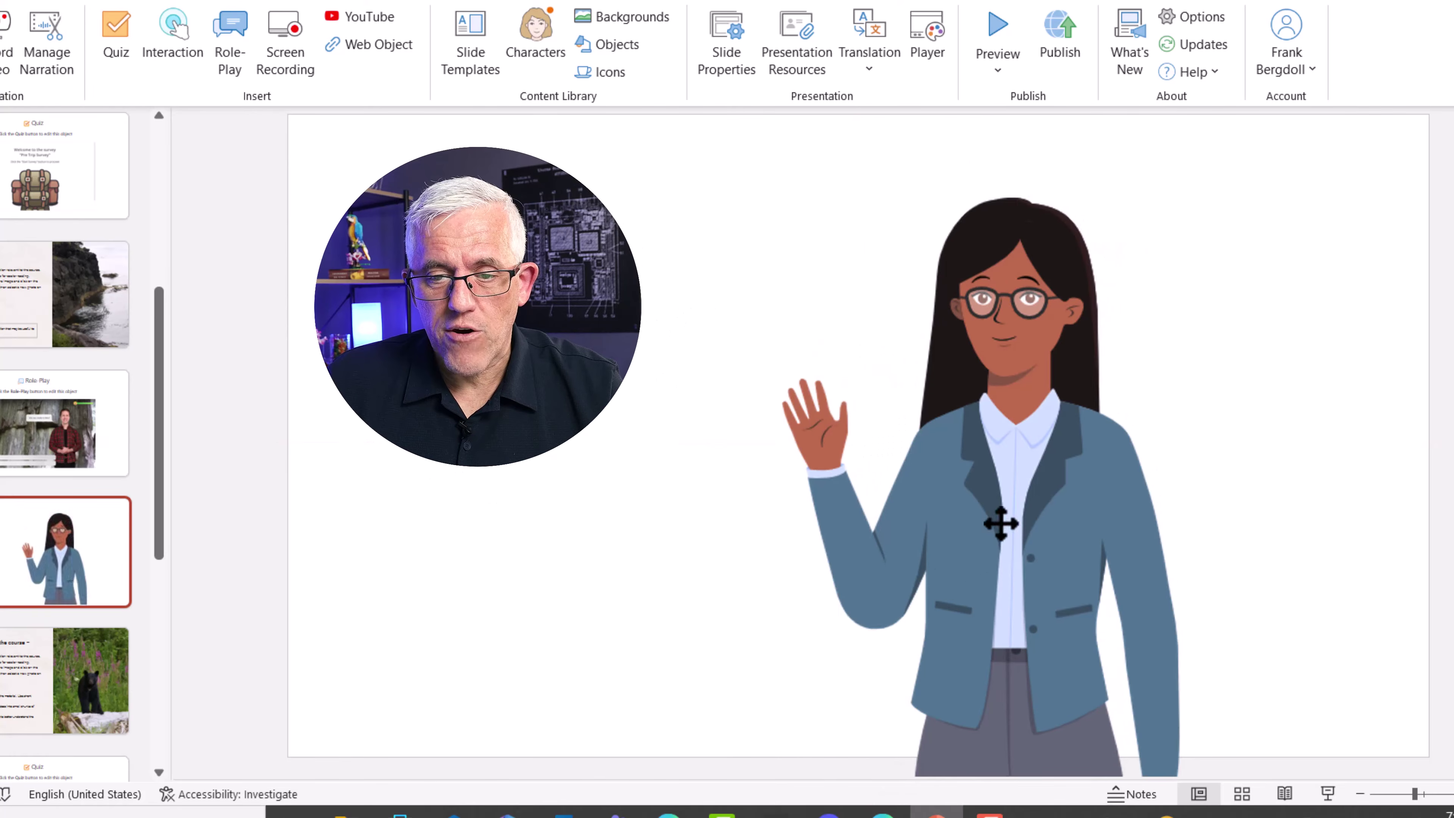